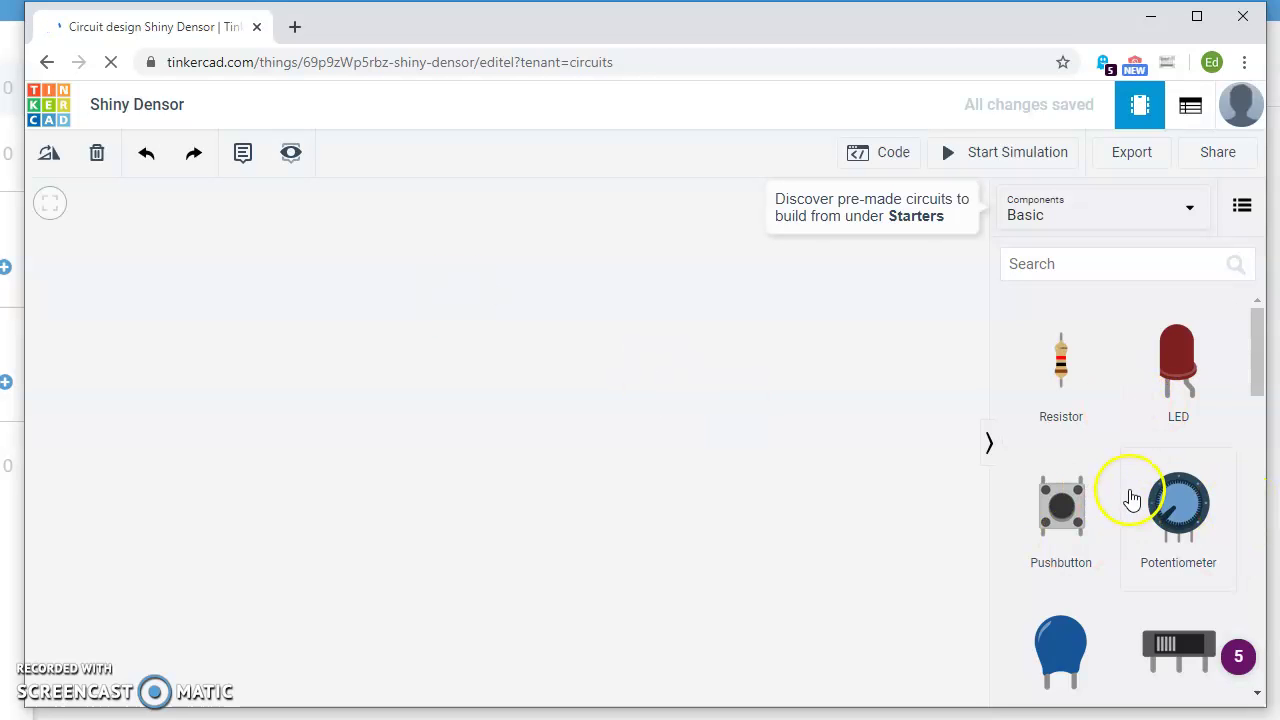
Place a small breadboard in the empty circuit workspace
{"action": "scroll", "coordinate": [1134, 490], "scroll_direction": "down", "scroll_amount": 2}
{"action": "scroll", "coordinate": [1137, 491], "scroll_direction": "down", "scroll_amount": 2}
{"action": "left_click_drag", "start_coordinate": [1180, 543], "coordinate": [820, 495]}
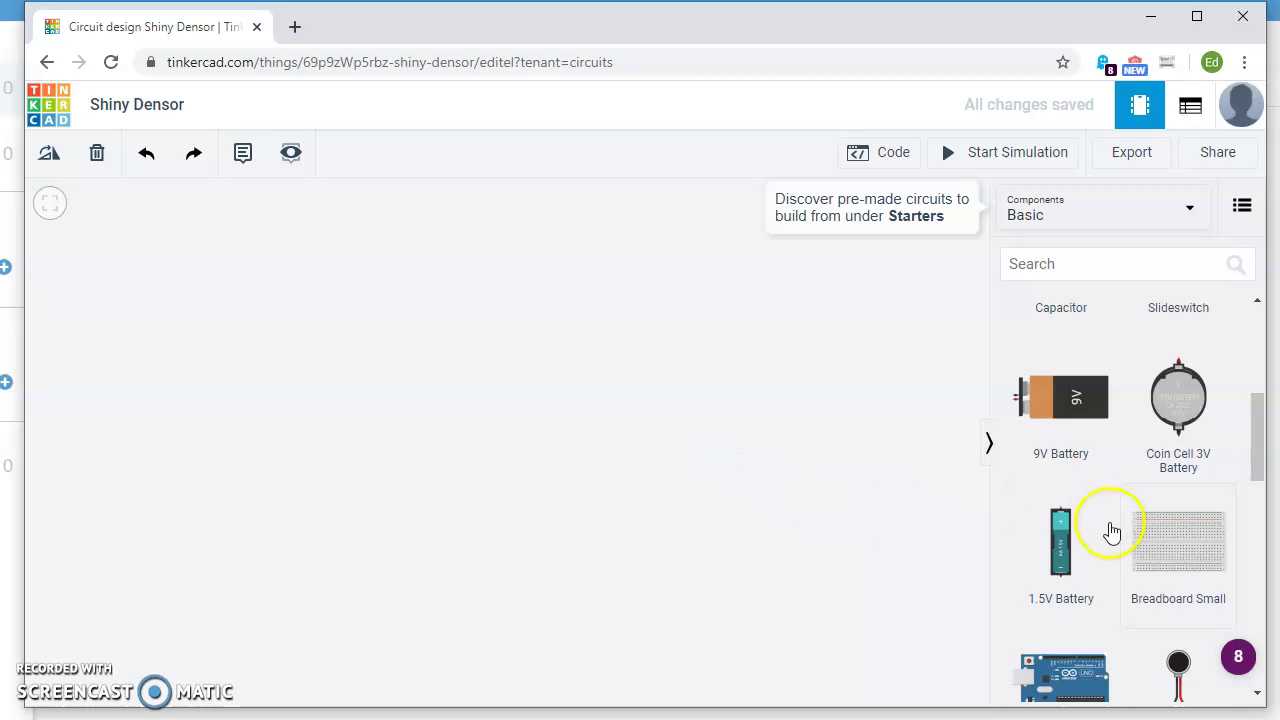
{"action": "scroll", "coordinate": [1167, 551], "scroll_direction": "up", "scroll_amount": 3}
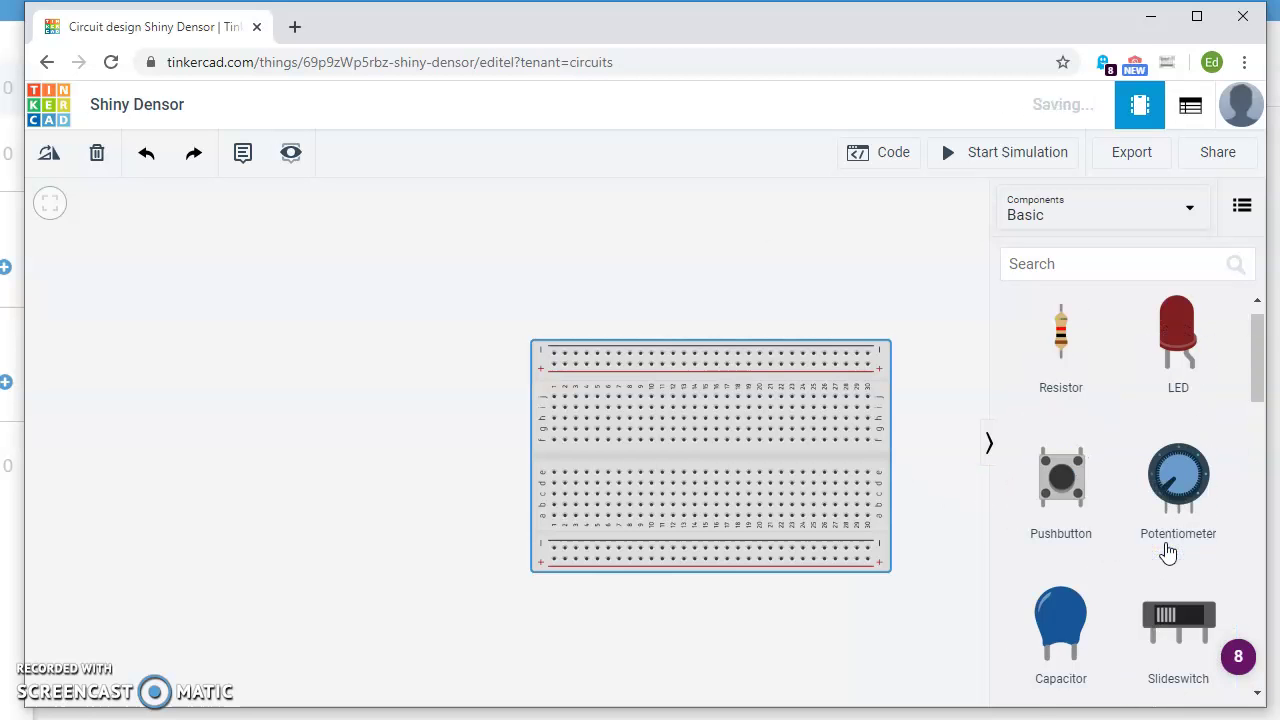
Place three 1.5V batteries side by side in a row to the left of the breadboard
{"action": "scroll", "coordinate": [1165, 550], "scroll_direction": "down", "scroll_amount": 4}
{"action": "left_click", "coordinate": [1065, 578]}
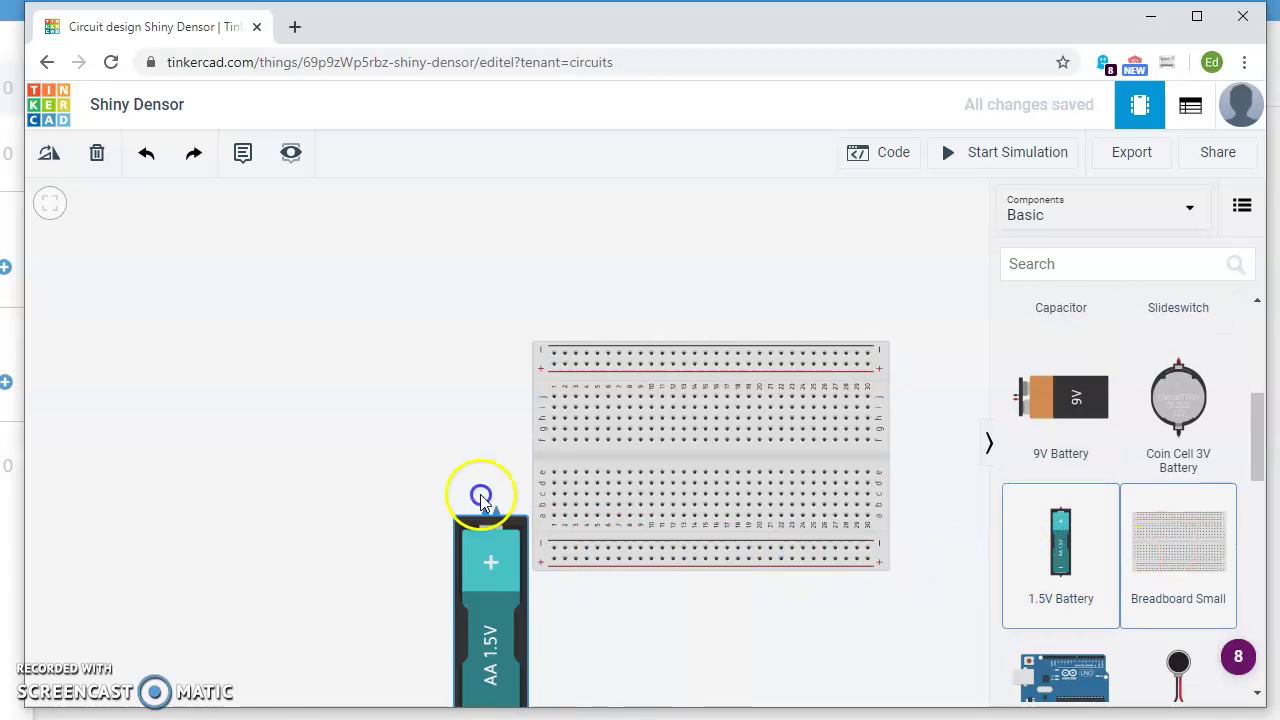
{"action": "left_click", "coordinate": [431, 378]}
{"action": "left_click", "coordinate": [1060, 540]}
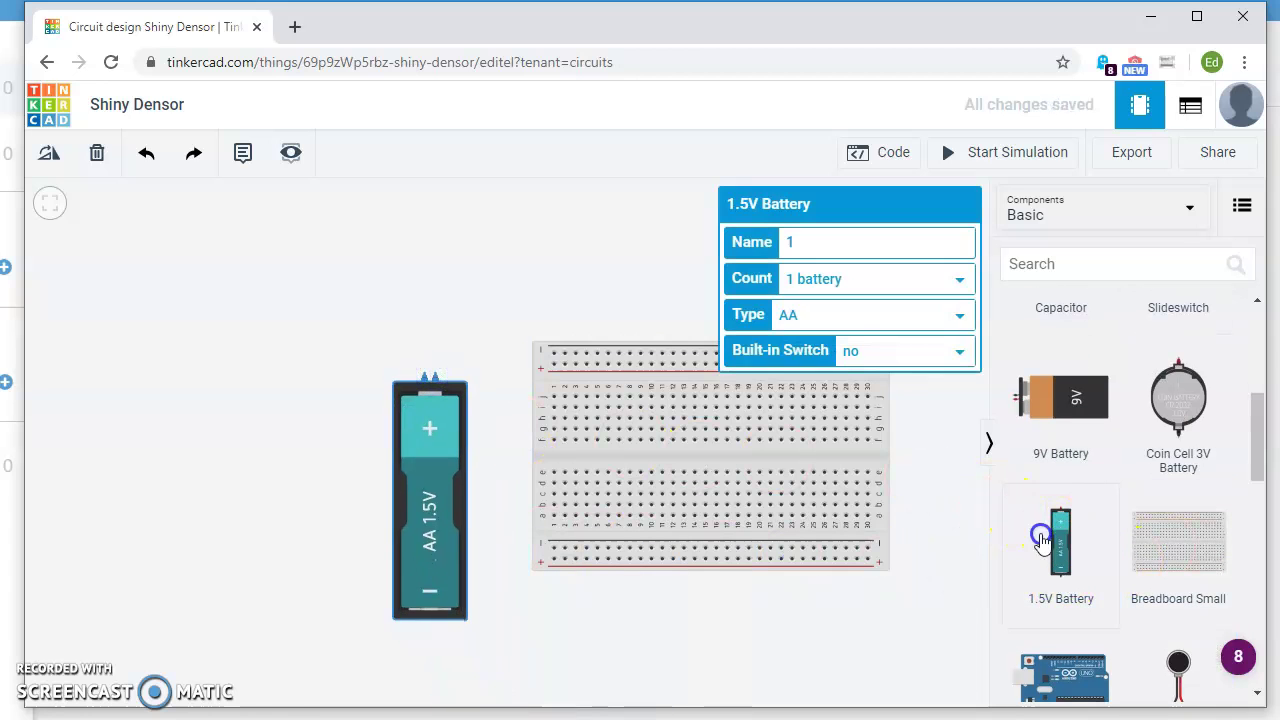
{"action": "left_click", "coordinate": [325, 372]}
{"action": "left_click", "coordinate": [1063, 534]}
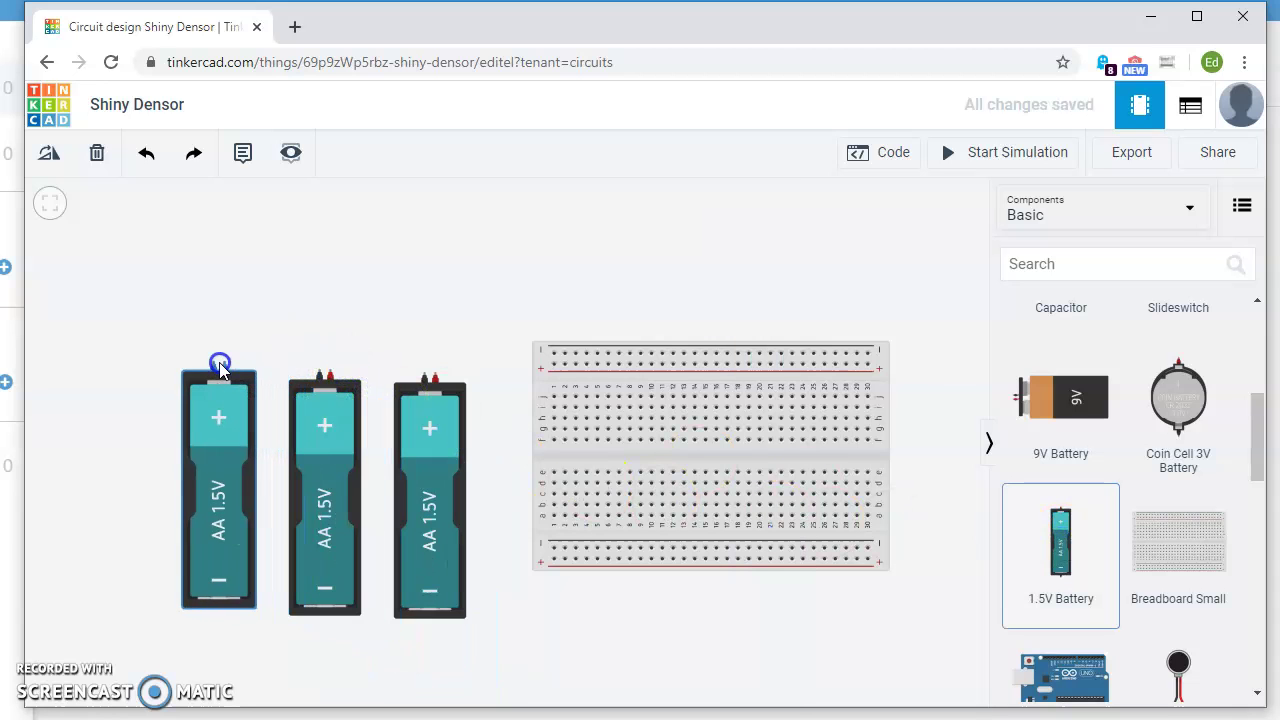
{"action": "left_click", "coordinate": [208, 374]}
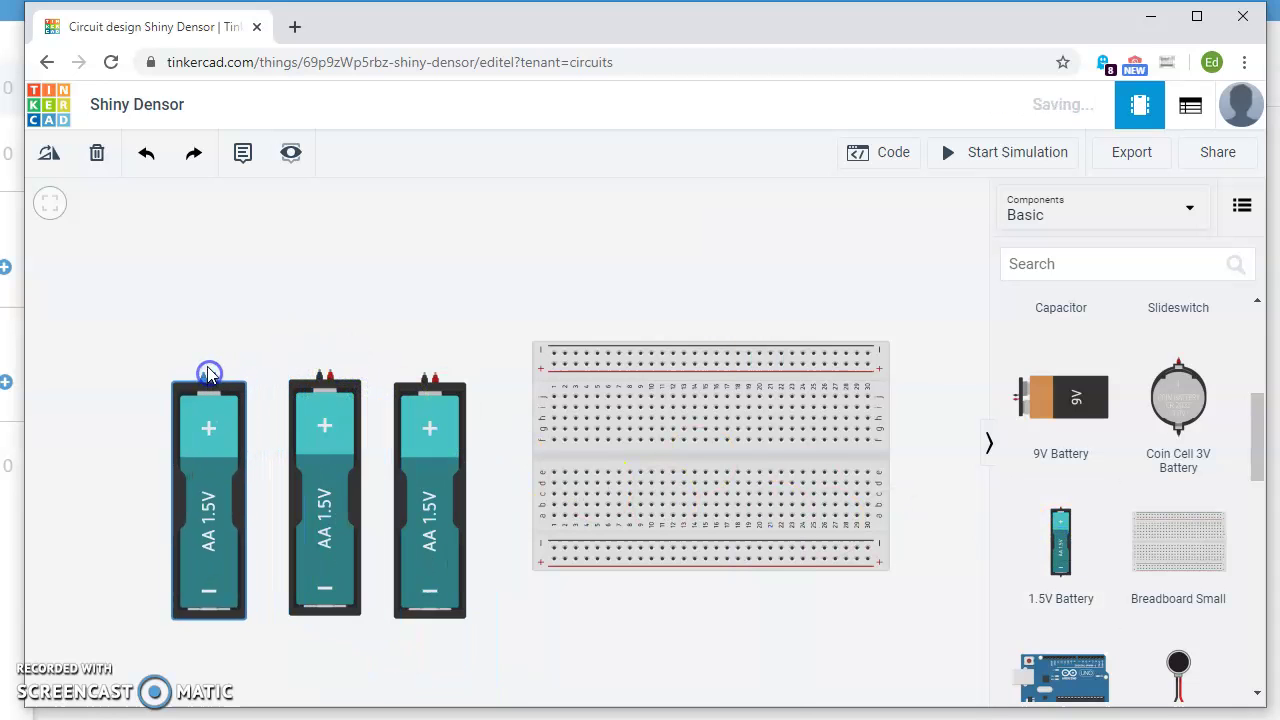
Wire the positive terminal of the battery nearest the breadboard to the first hole of the upper positive rail
{"action": "left_click", "coordinate": [436, 378]}
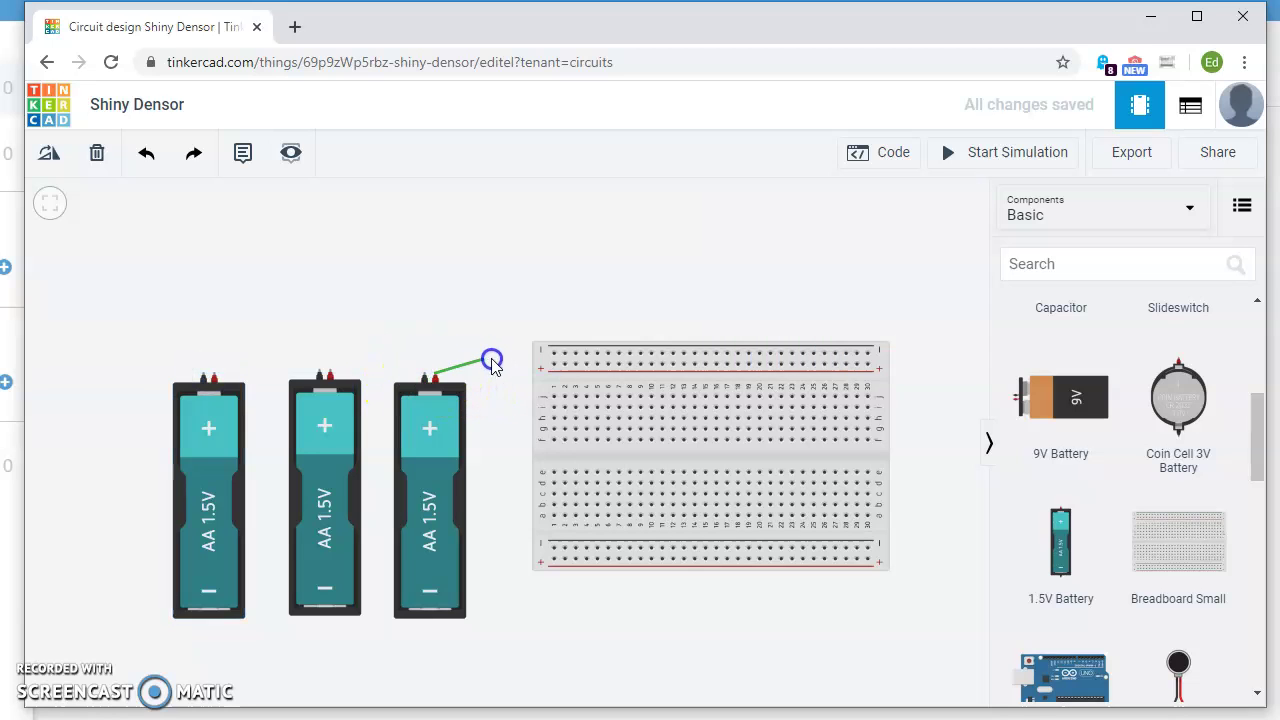
{"action": "left_click", "coordinate": [563, 369]}
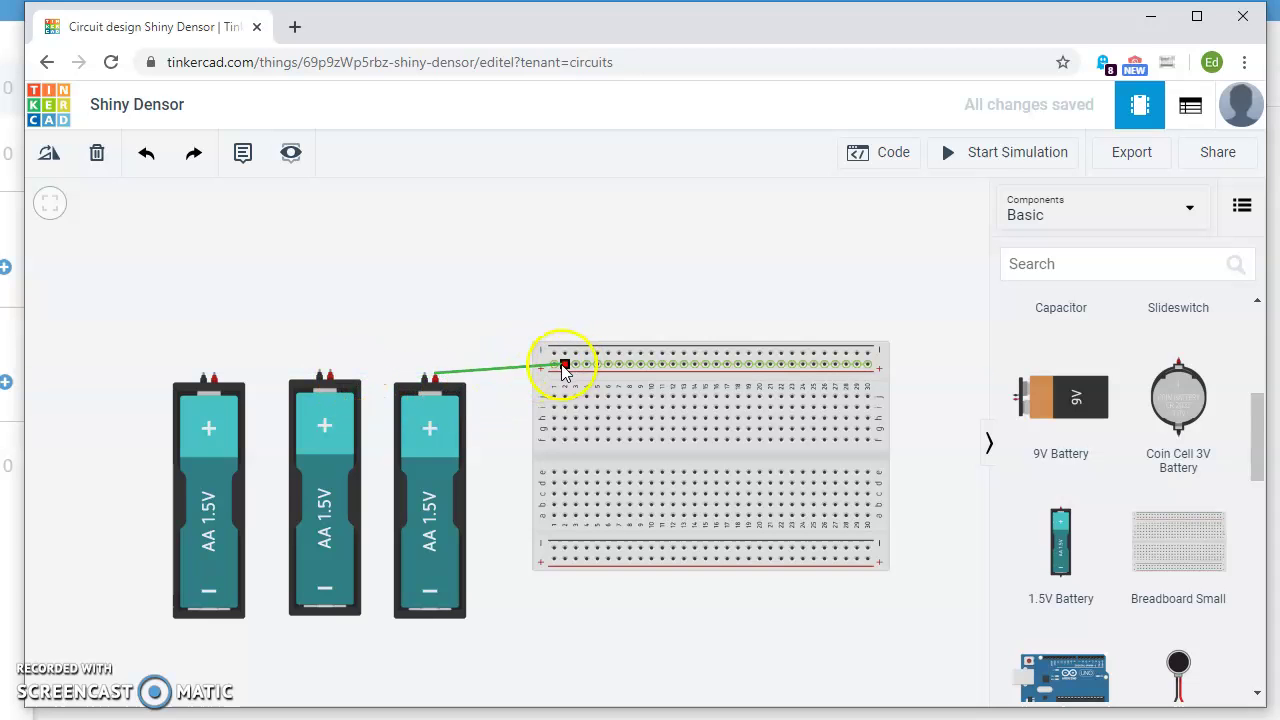
{"action": "left_click", "coordinate": [557, 369]}
Wire the three batteries in series, joining each battery's positive terminal to the negative terminal of its right-hand neighbour
{"action": "left_click", "coordinate": [328, 372]}
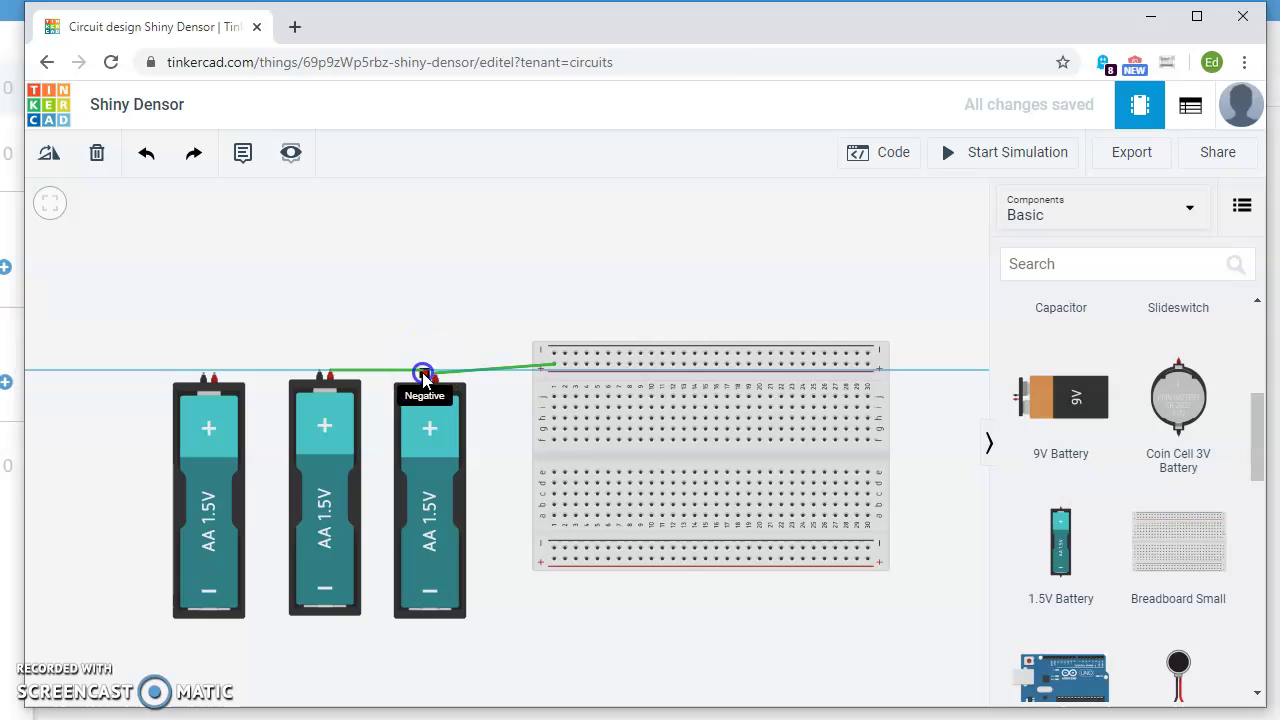
{"action": "left_click", "coordinate": [424, 373]}
{"action": "left_click", "coordinate": [331, 372]}
{"action": "left_click", "coordinate": [214, 372]}
{"action": "left_click", "coordinate": [316, 375]}
{"action": "left_click", "coordinate": [214, 372]}
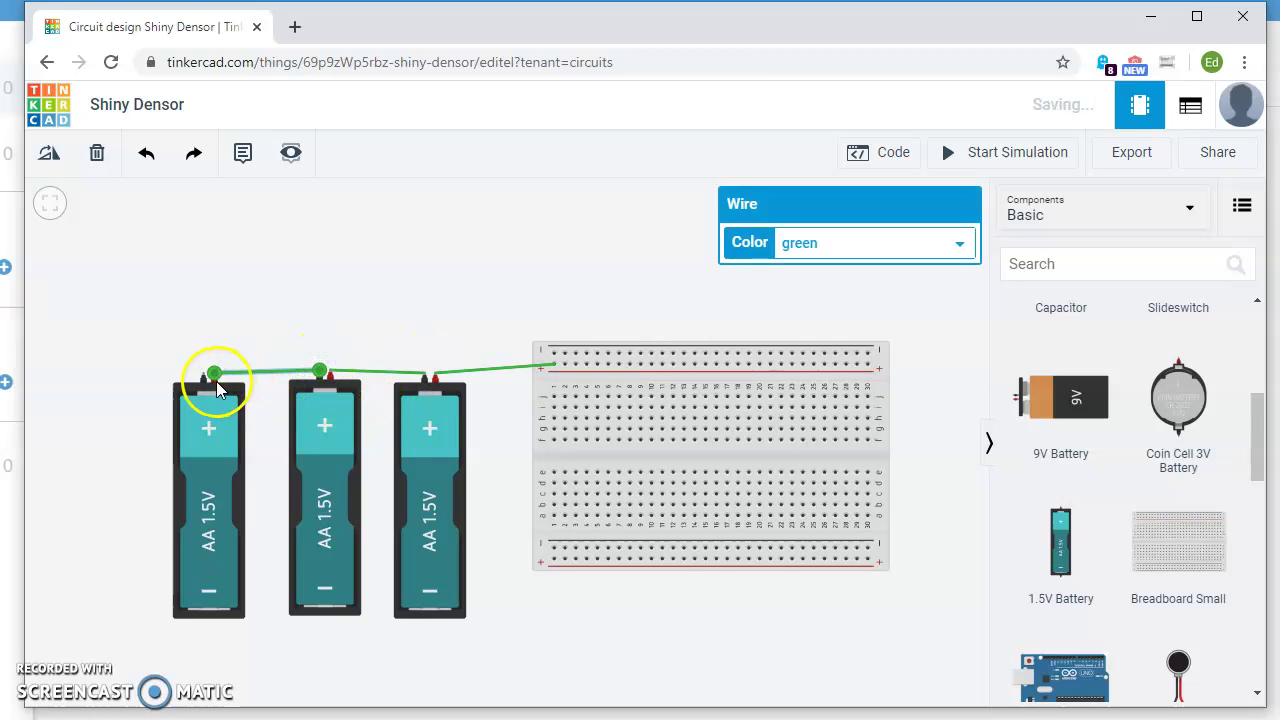
Wire the leftmost battery's negative terminal above the other batteries to the first hole of the upper negative rail
{"action": "left_click_drag", "start_coordinate": [201, 372], "coordinate": [204, 345]}
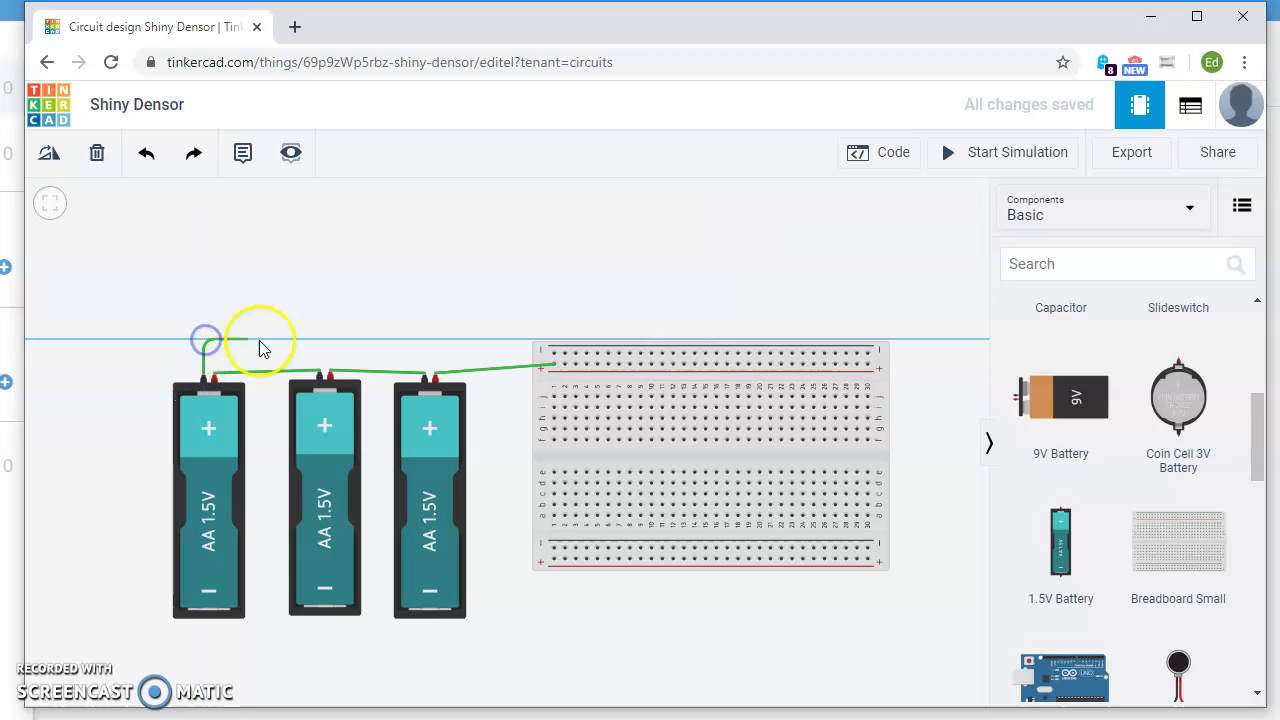
{"action": "left_click", "coordinate": [406, 344]}
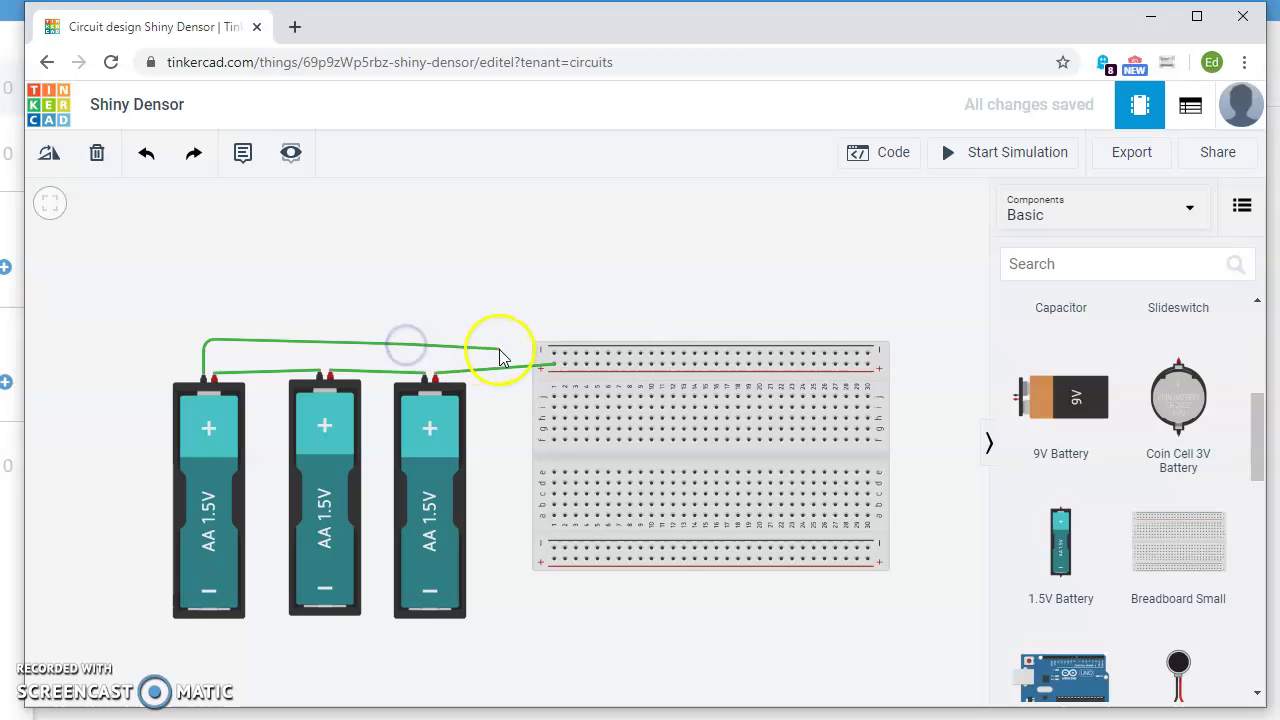
{"action": "left_click", "coordinate": [554, 354]}
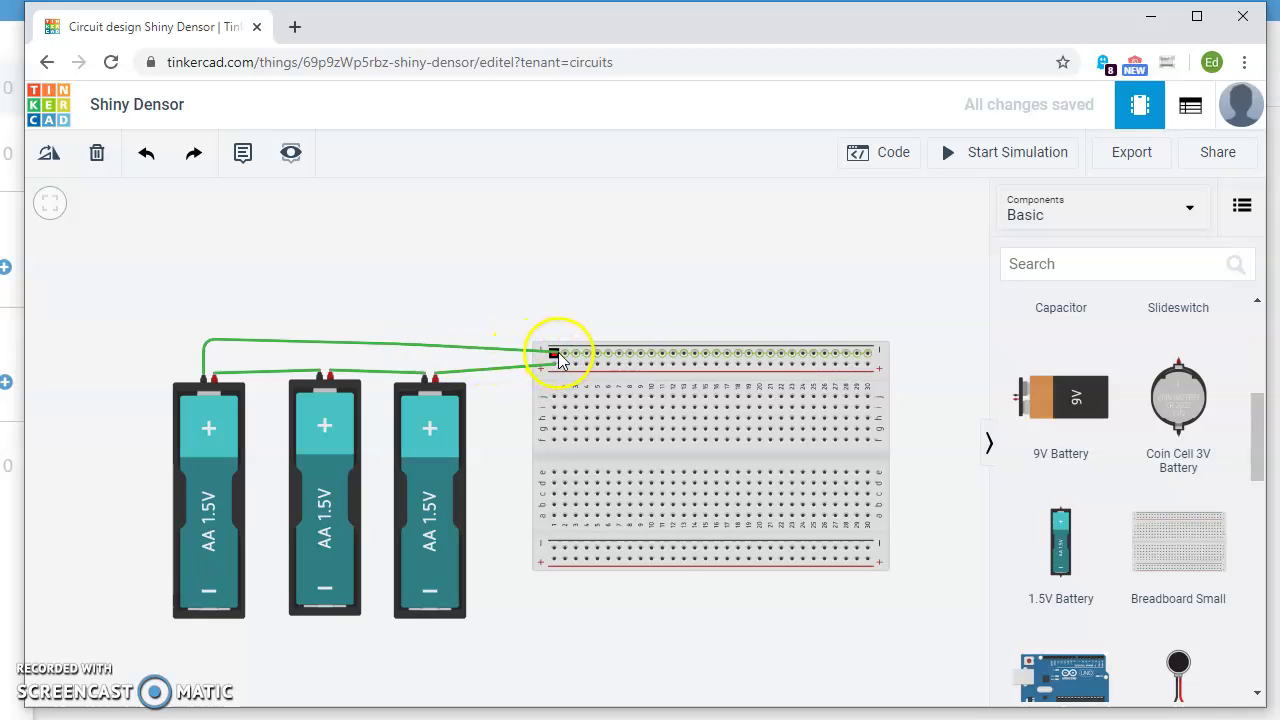
{"action": "left_click", "coordinate": [556, 355]}
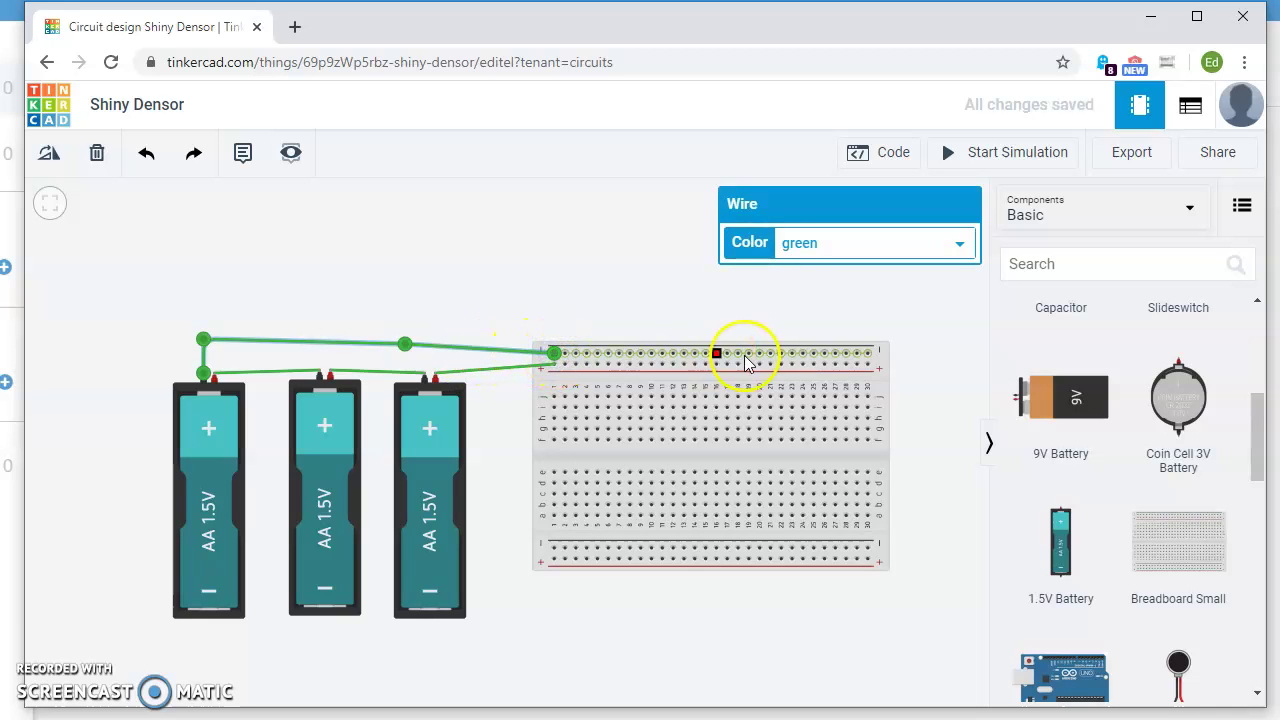
Link the upper and lower breadboard rails at their right end, negative to negative and positive to positive
{"action": "left_click", "coordinate": [868, 356]}
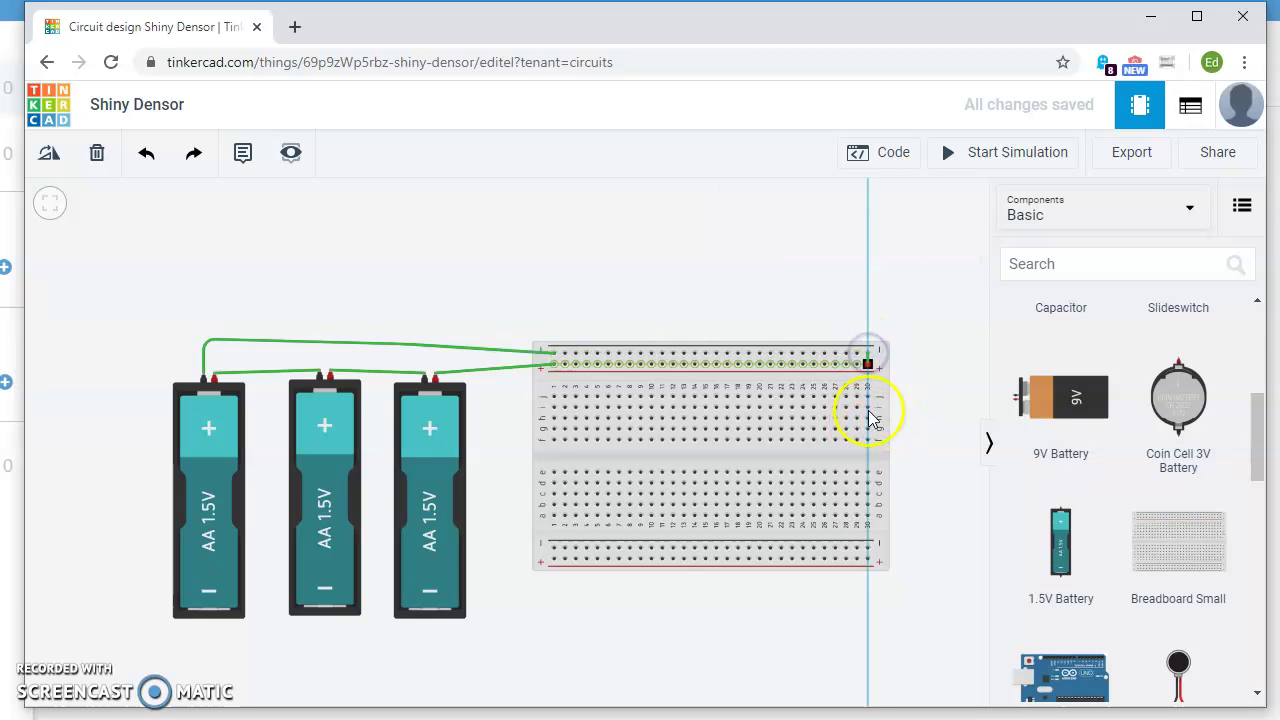
{"action": "left_click", "coordinate": [867, 556]}
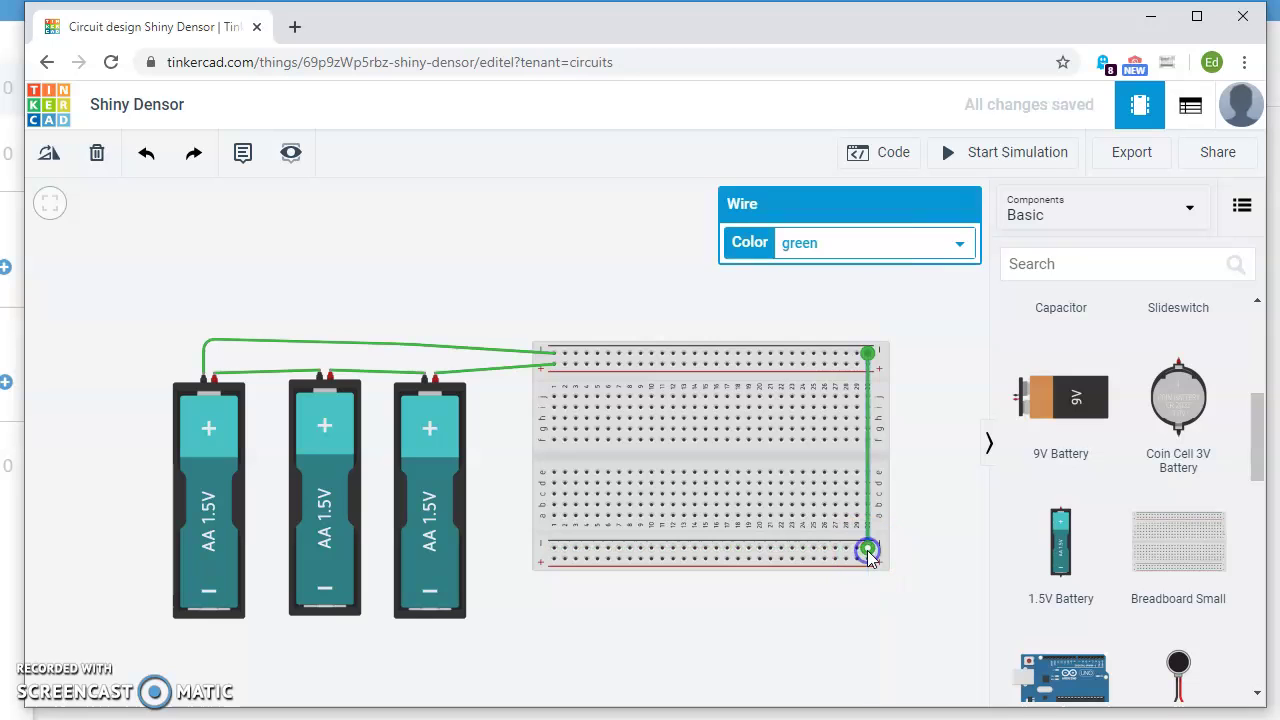
{"action": "left_click", "coordinate": [858, 367]}
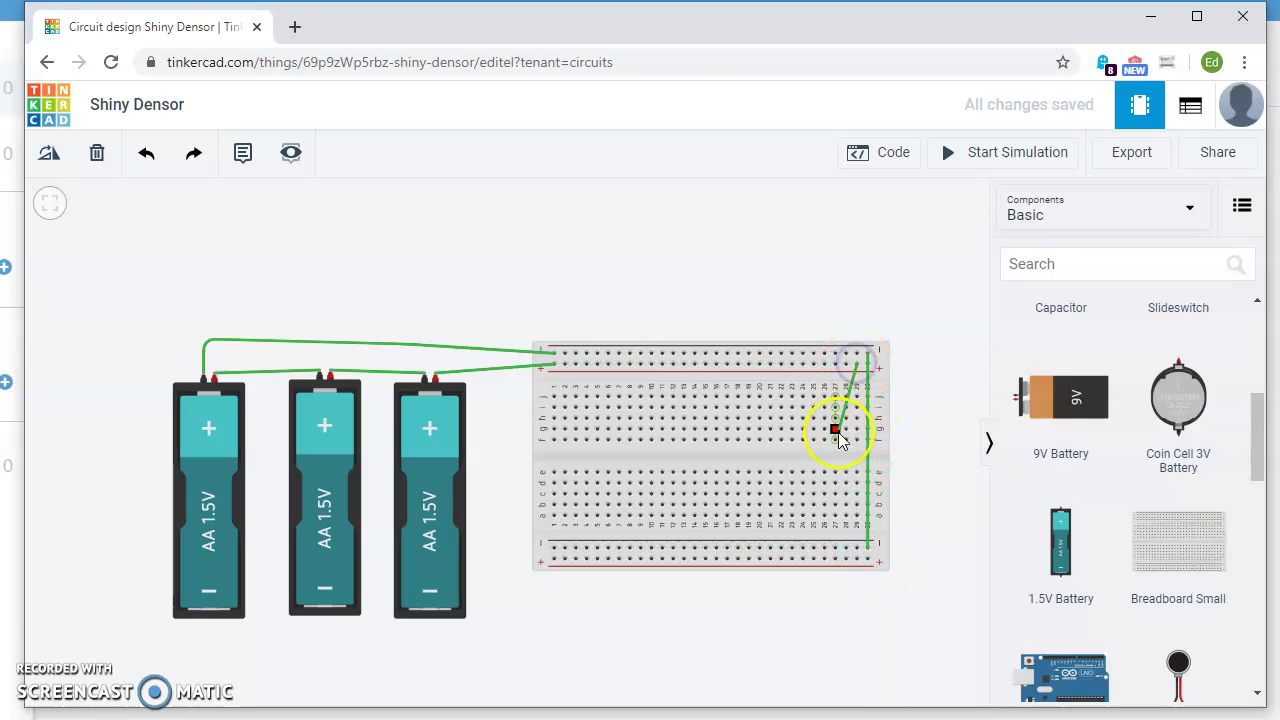
{"action": "left_click", "coordinate": [856, 558]}
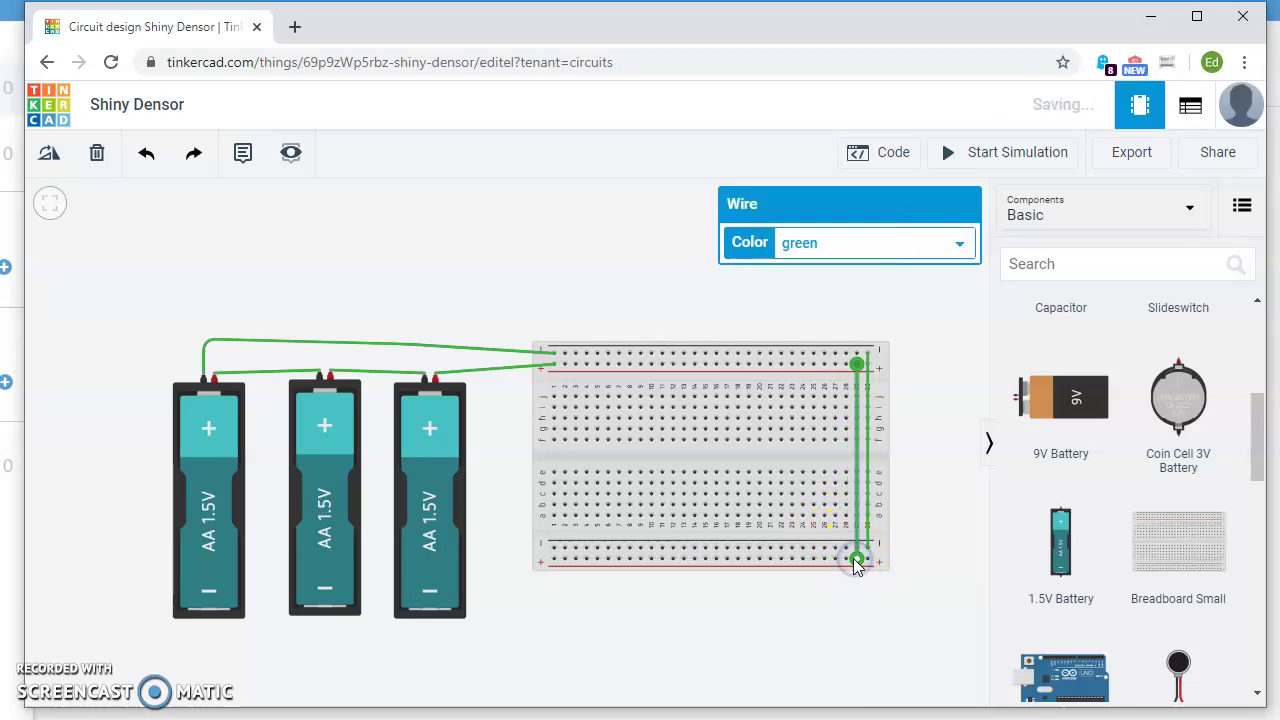
Color the battery wire to the positive rail red and the battery wire to the negative rail black
{"action": "left_click", "coordinate": [495, 368]}
{"action": "left_click", "coordinate": [957, 243]}
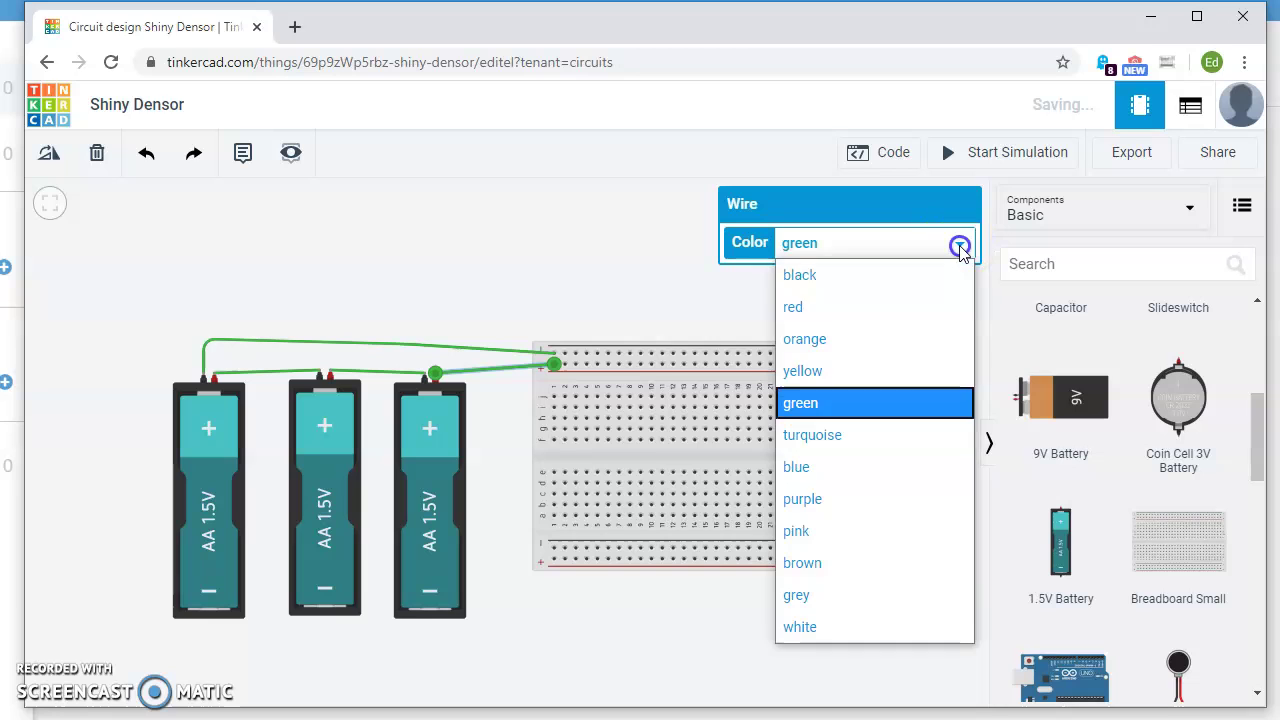
{"action": "left_click", "coordinate": [903, 306]}
{"action": "left_click", "coordinate": [470, 347]}
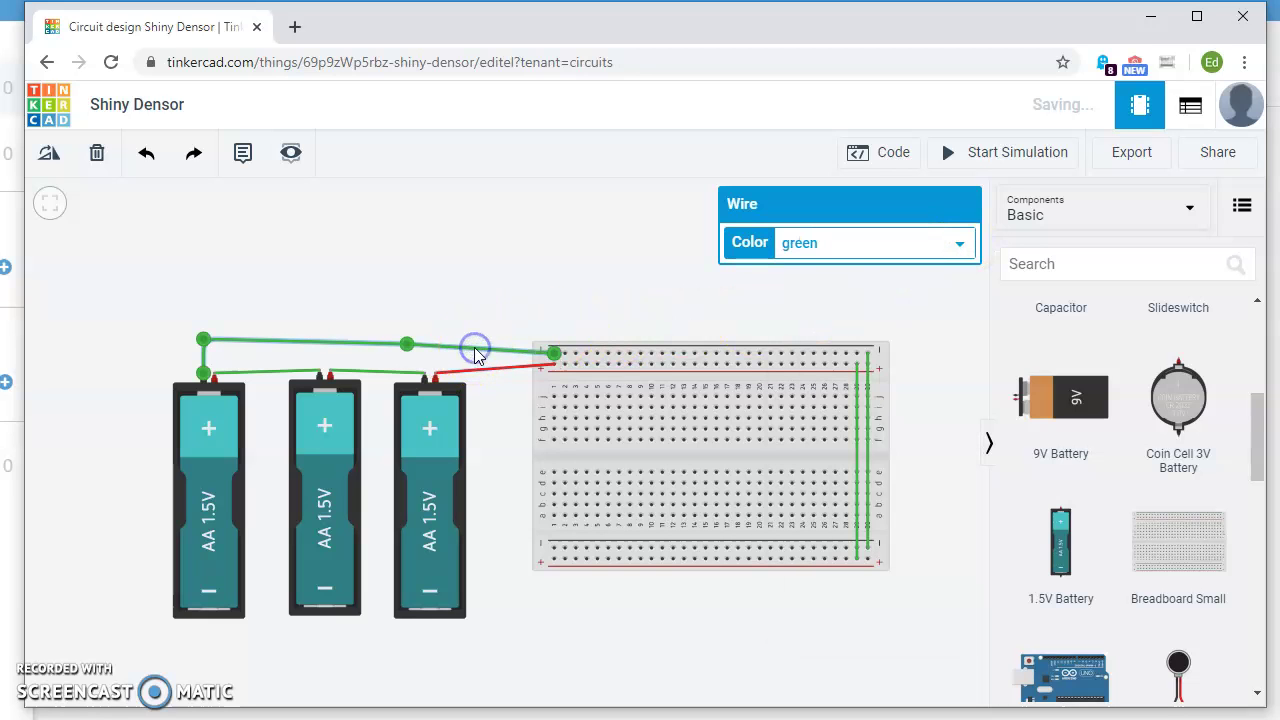
{"action": "left_click", "coordinate": [958, 245]}
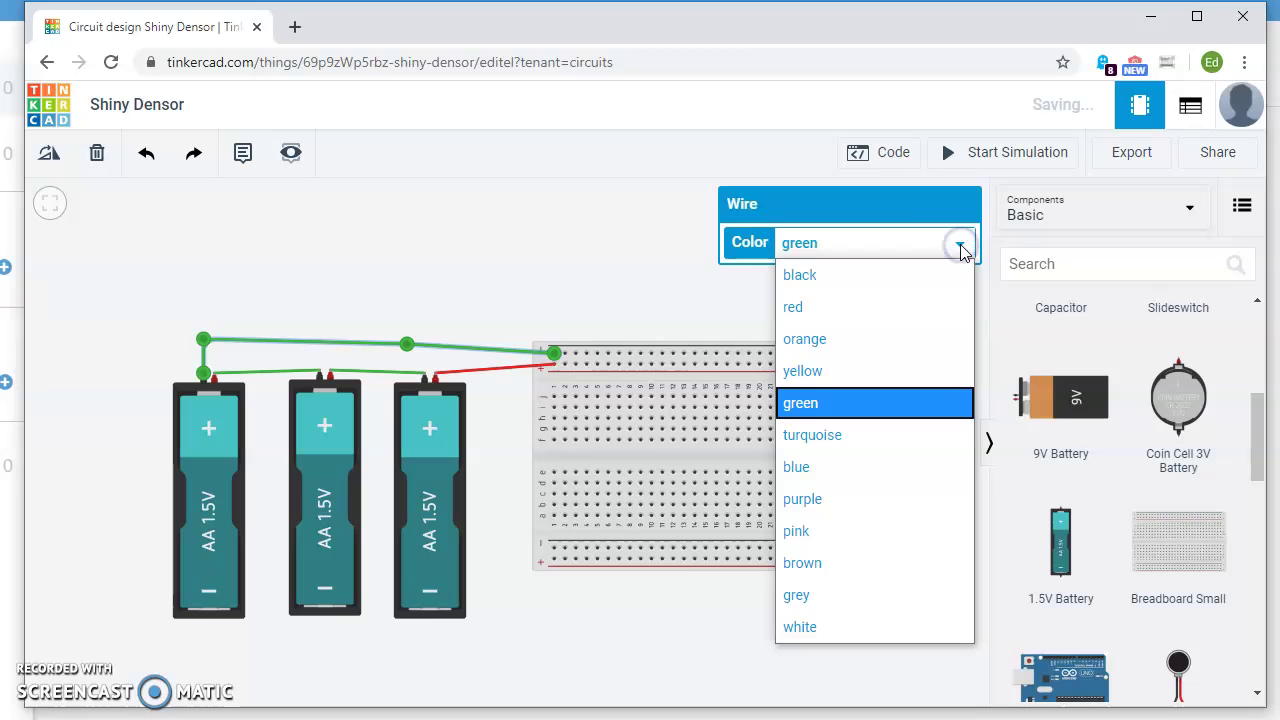
{"action": "left_click", "coordinate": [903, 274]}
Color the wire linking the negative rails black and the wire linking the positive rails red
{"action": "left_click", "coordinate": [866, 374]}
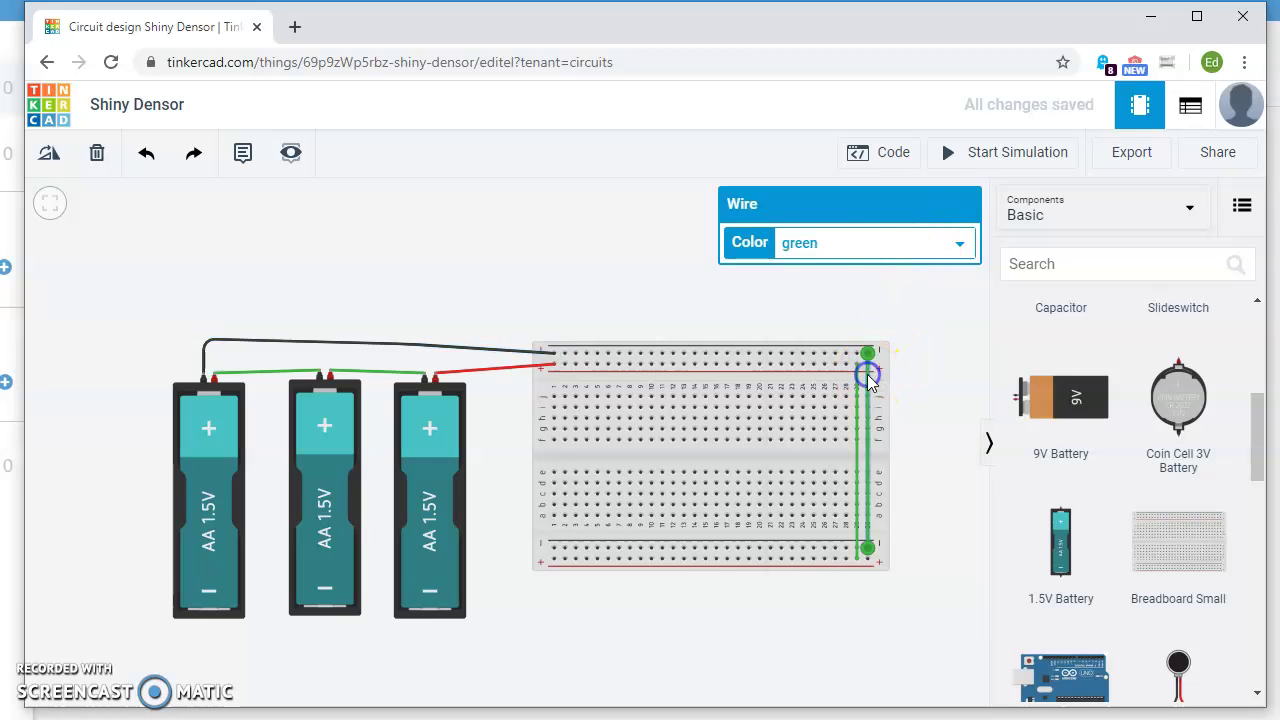
{"action": "left_click", "coordinate": [962, 245]}
{"action": "left_click", "coordinate": [880, 274]}
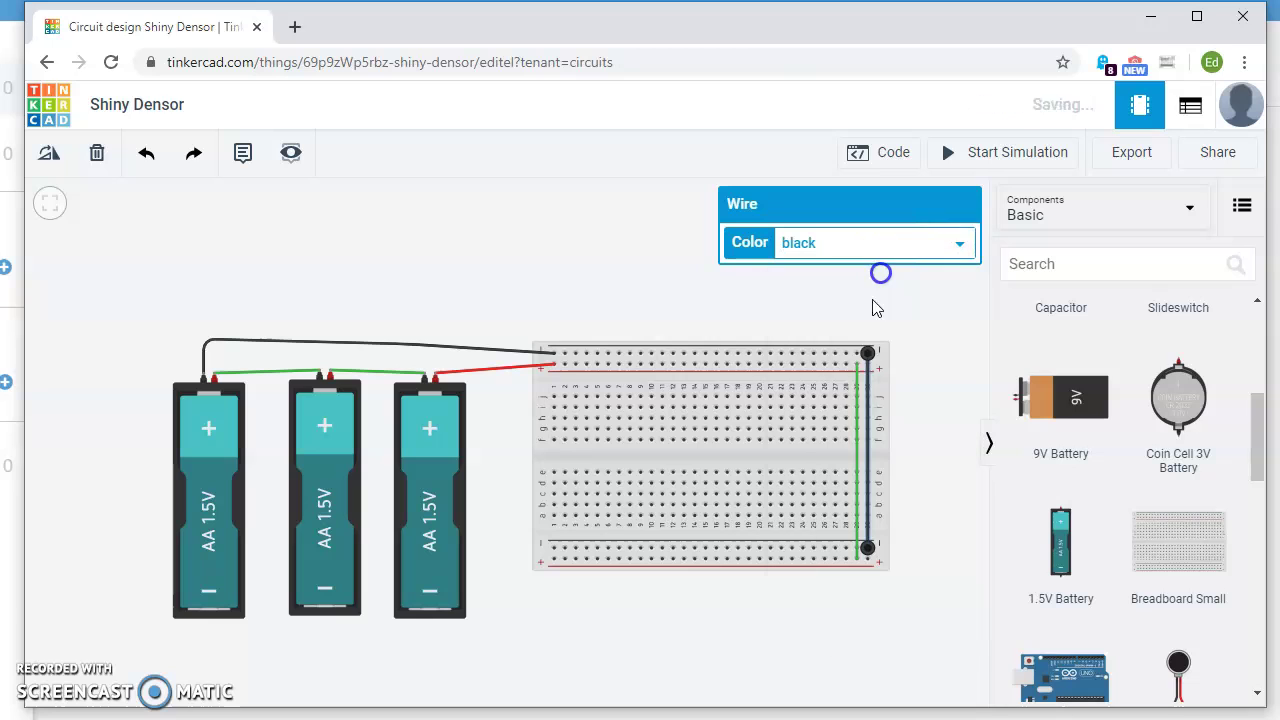
{"action": "left_click", "coordinate": [857, 390]}
{"action": "left_click", "coordinate": [959, 244]}
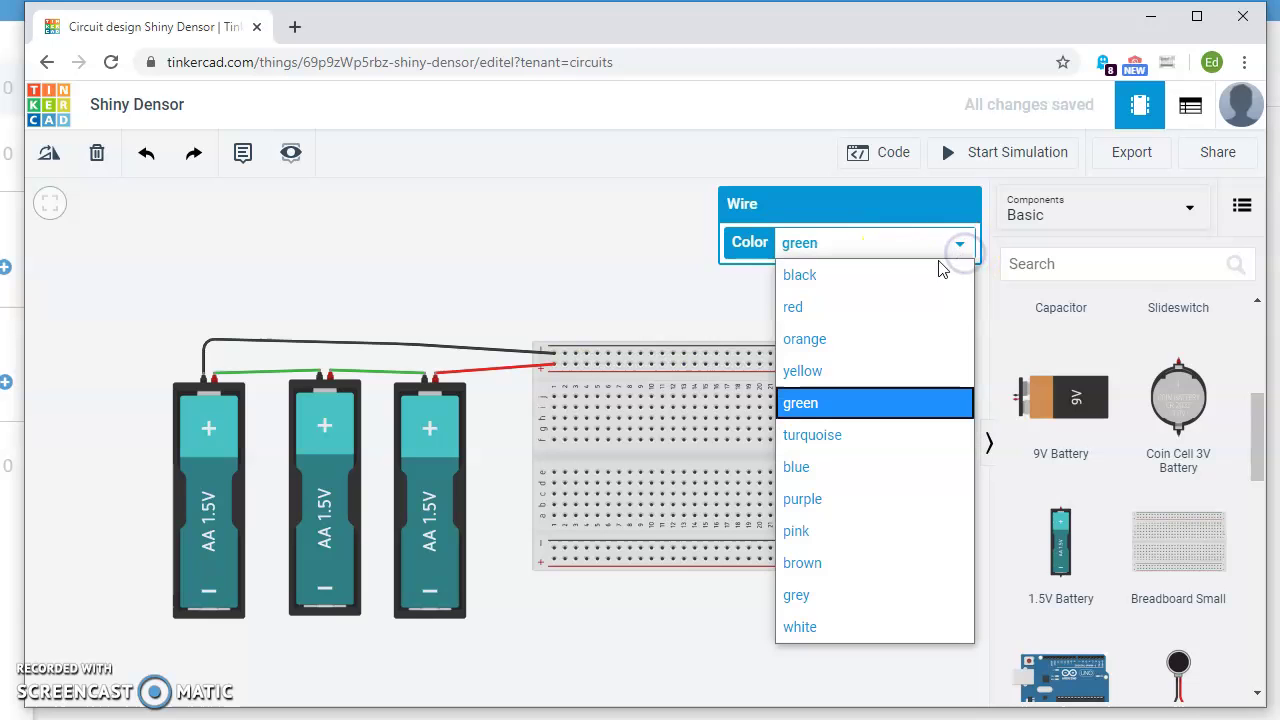
{"action": "left_click", "coordinate": [908, 305]}
{"action": "left_click", "coordinate": [720, 298]}
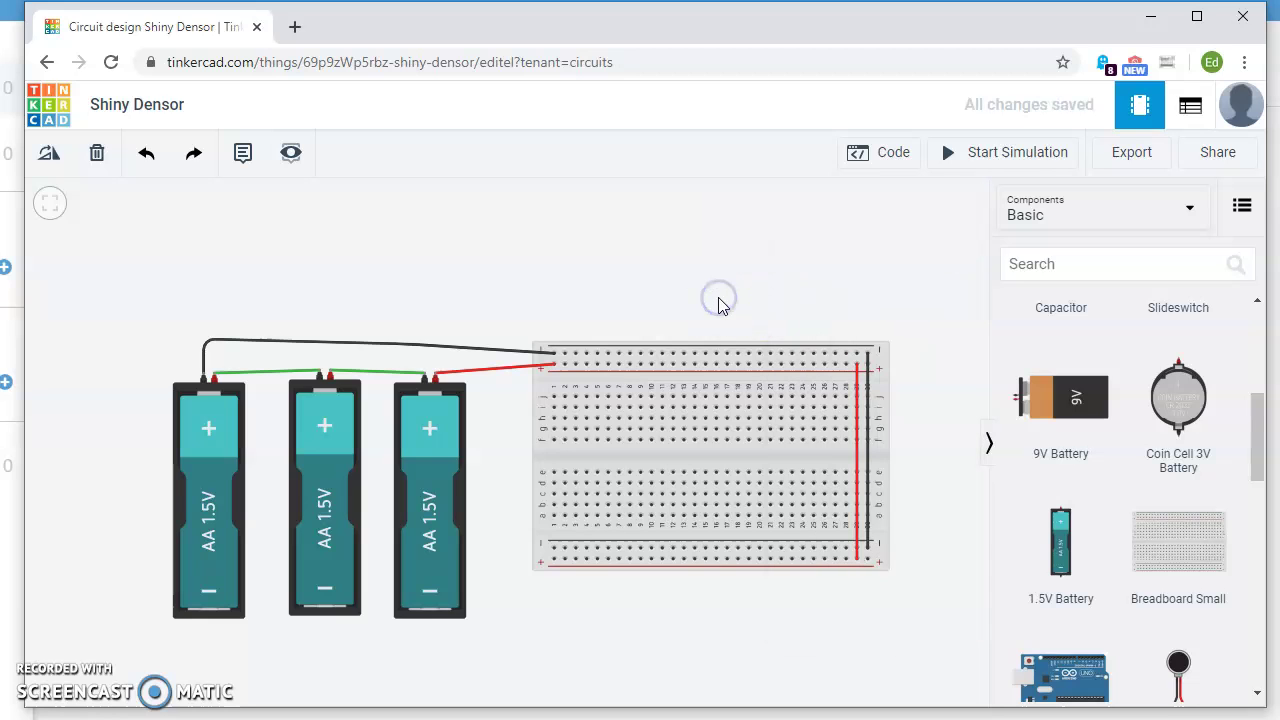
Place an LED in columns 12 and 13 of the breadboard's upper half and a resistor across the center gap in column 12
{"action": "scroll", "coordinate": [1050, 368], "scroll_direction": "up", "scroll_amount": 5}
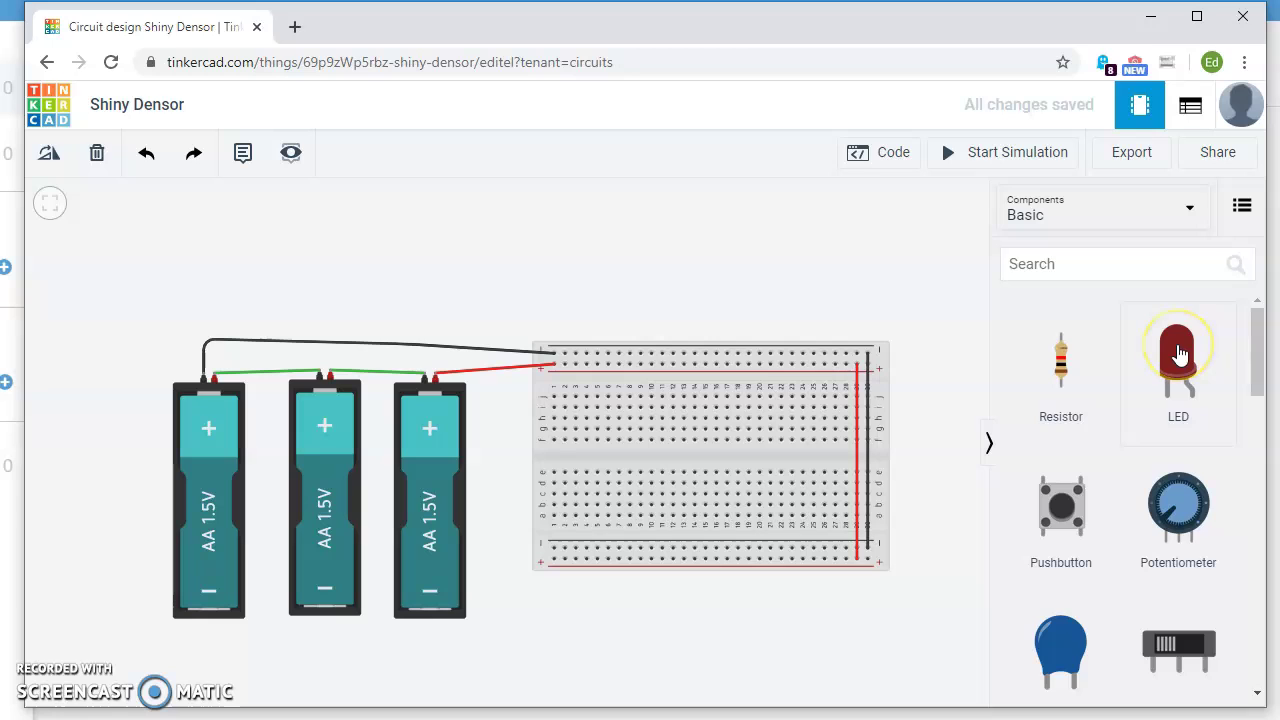
{"action": "left_click_drag", "start_coordinate": [1180, 358], "coordinate": [679, 427]}
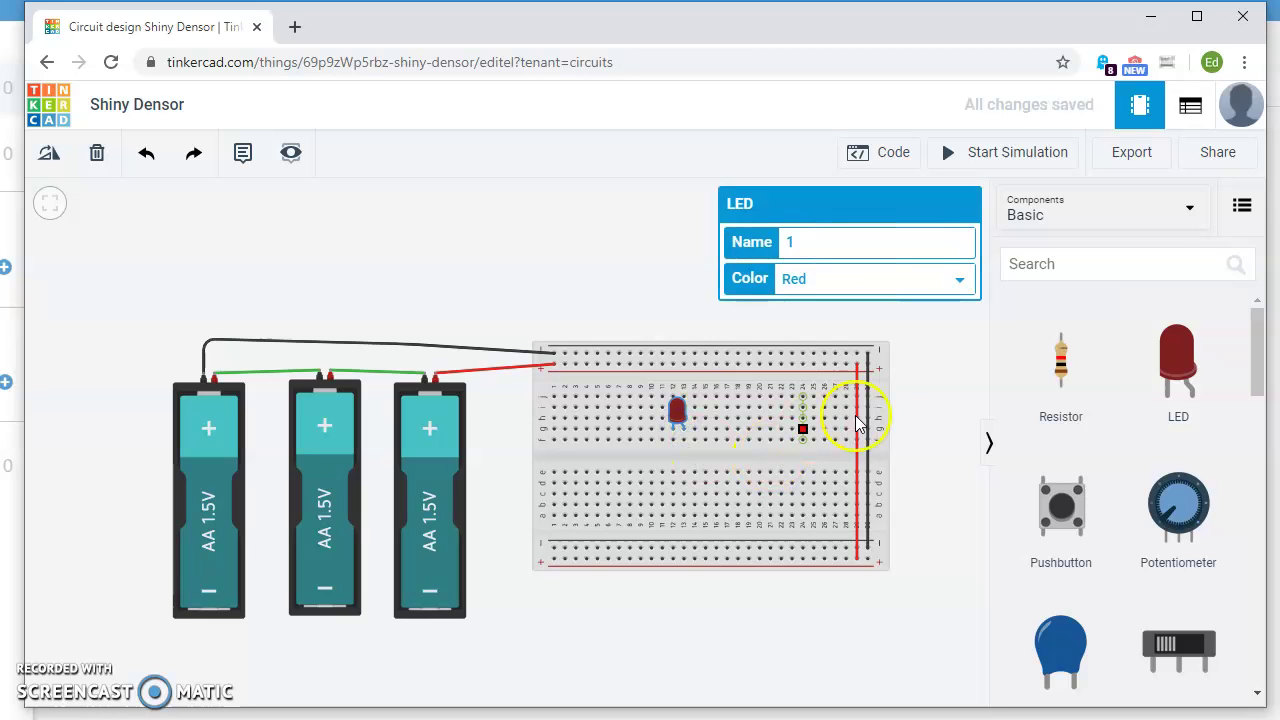
{"action": "left_click_drag", "start_coordinate": [1062, 366], "coordinate": [674, 465]}
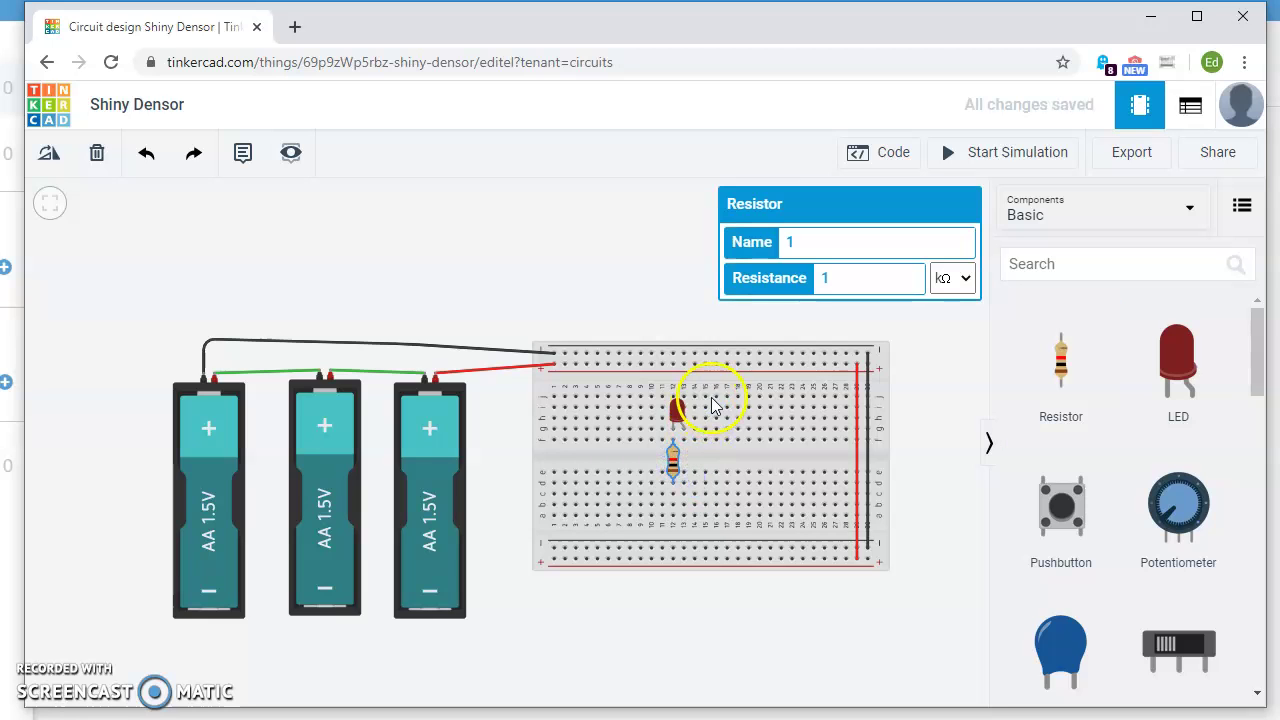
Set the resistor's resistance to 220 Ω
{"action": "left_click", "coordinate": [822, 278]}
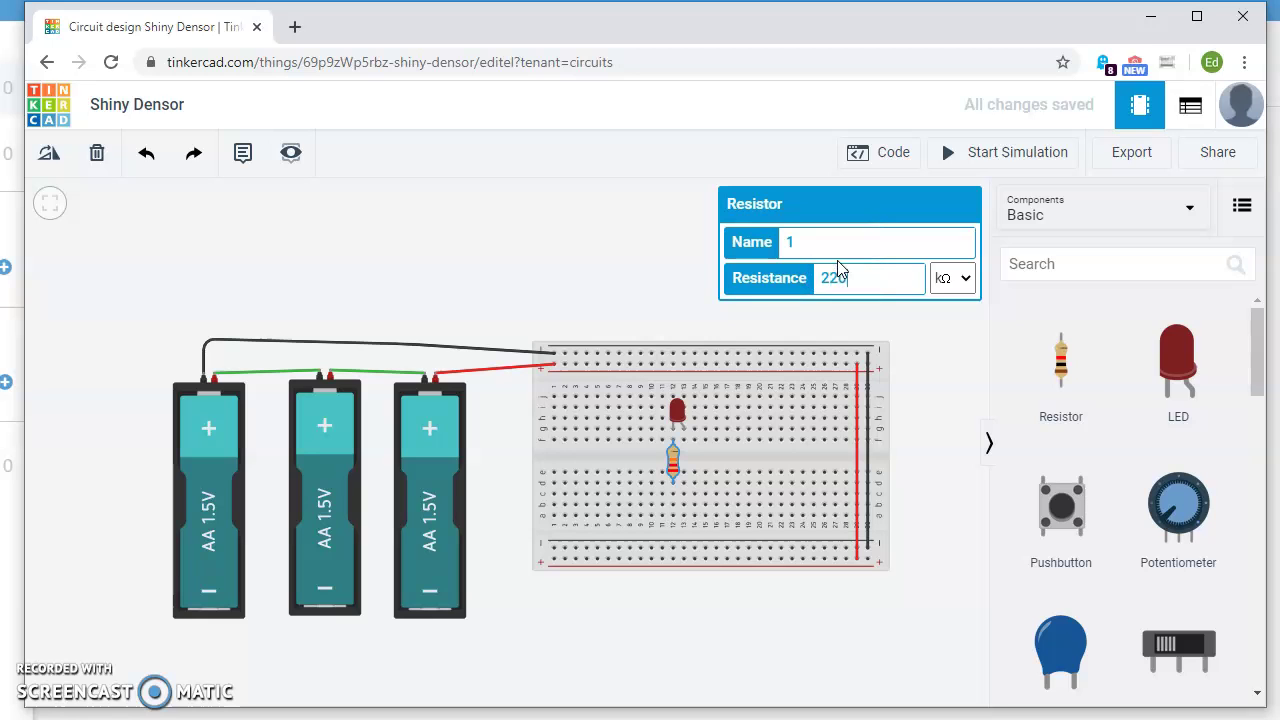
{"action": "type", "text": "220"}
{"action": "left_click", "coordinate": [955, 278]}
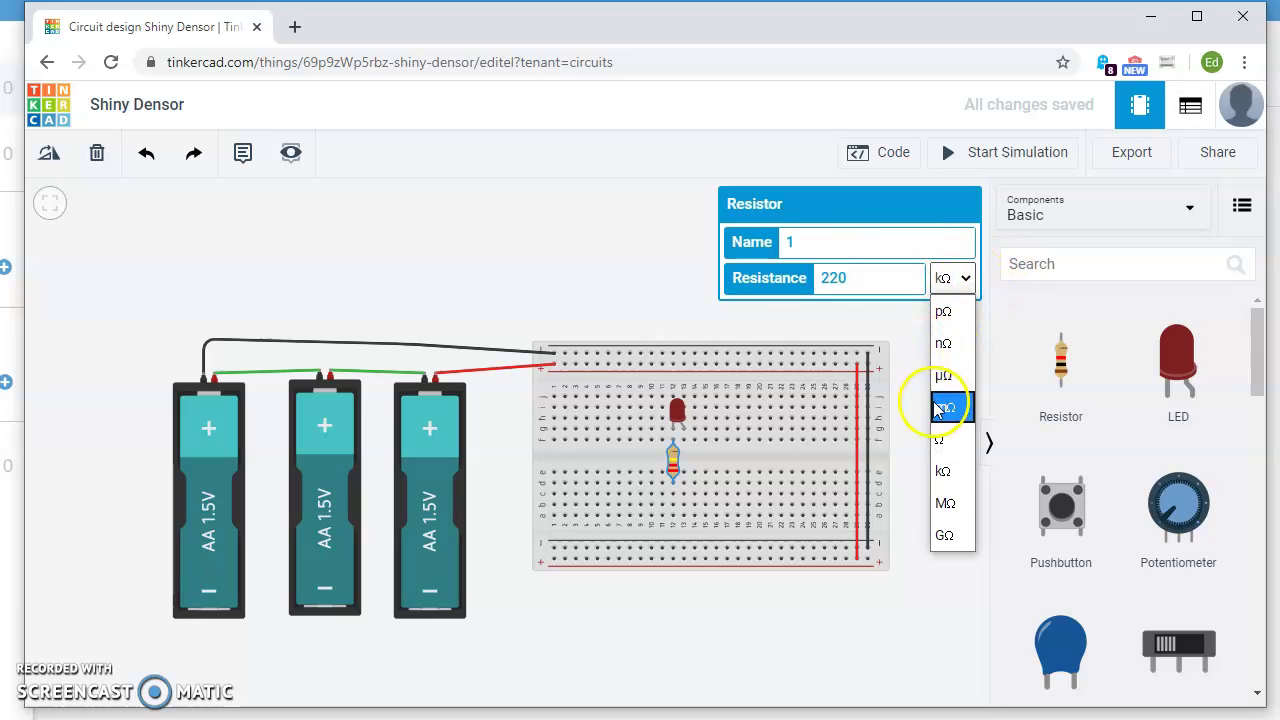
{"action": "left_click", "coordinate": [938, 430]}
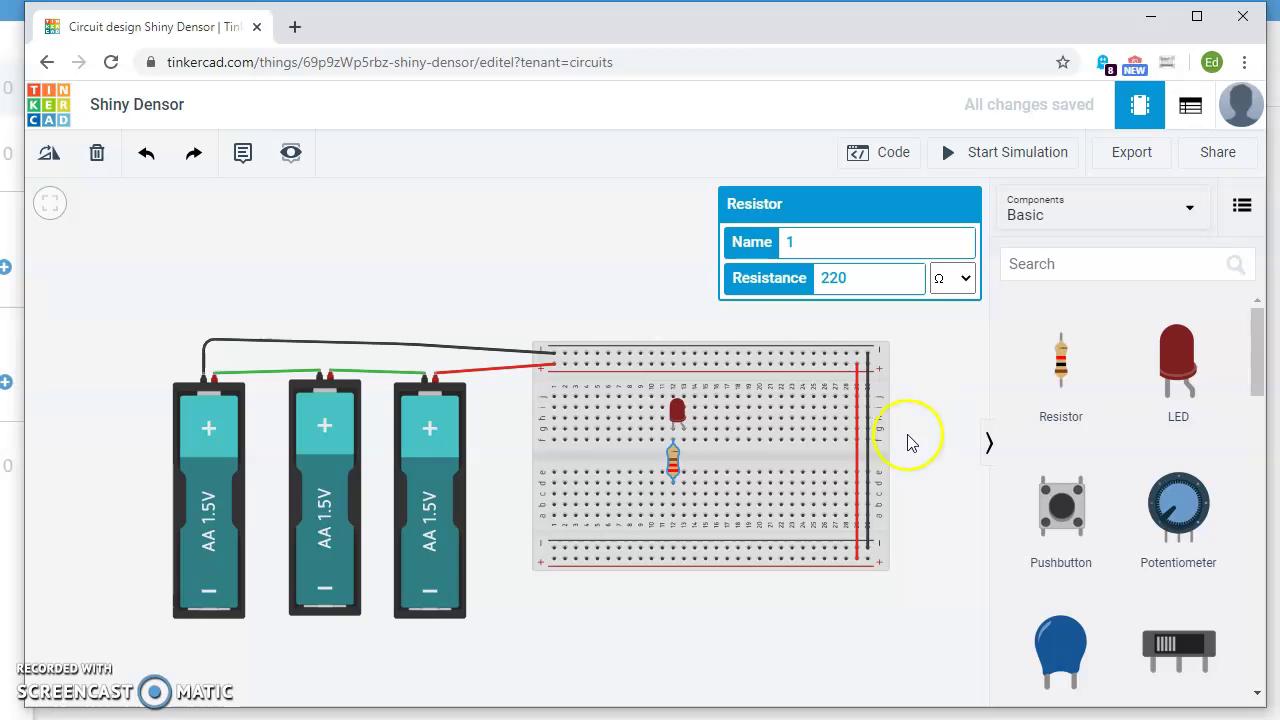
Wire the upper positive rail to the top hole of column 13, above the LED's right leg
{"action": "left_click", "coordinate": [684, 366]}
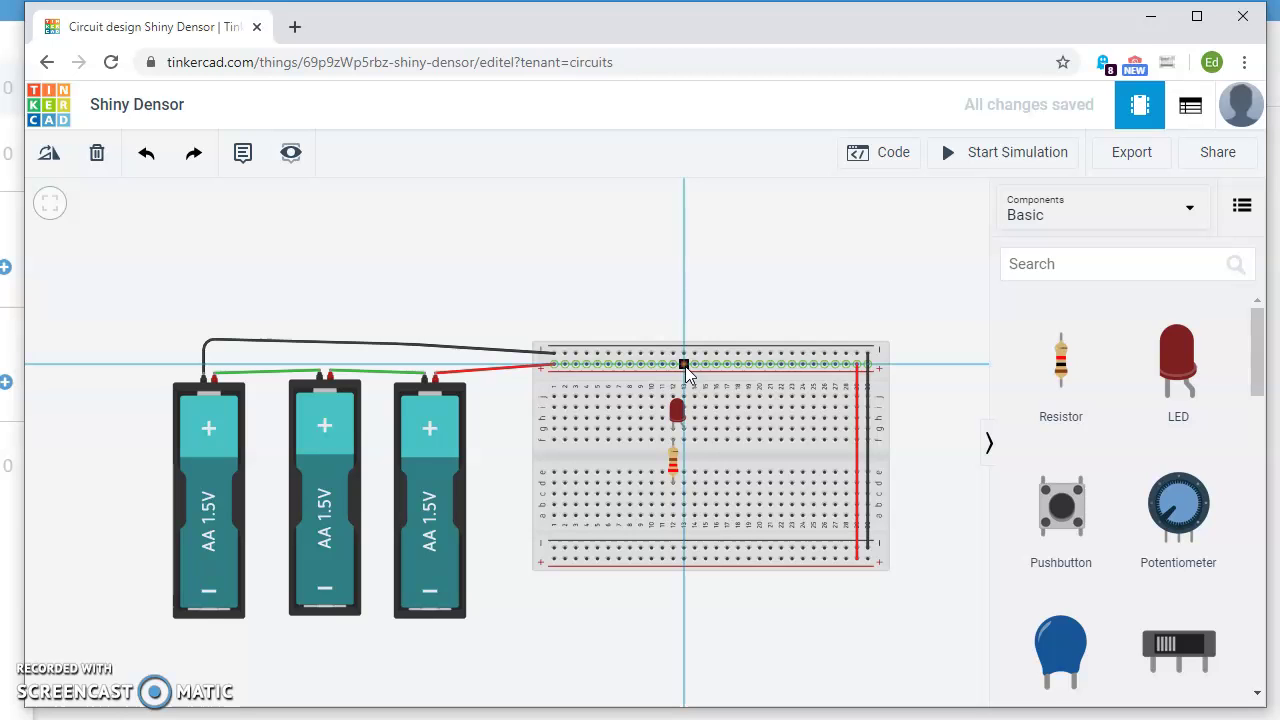
{"action": "left_click", "coordinate": [688, 386]}
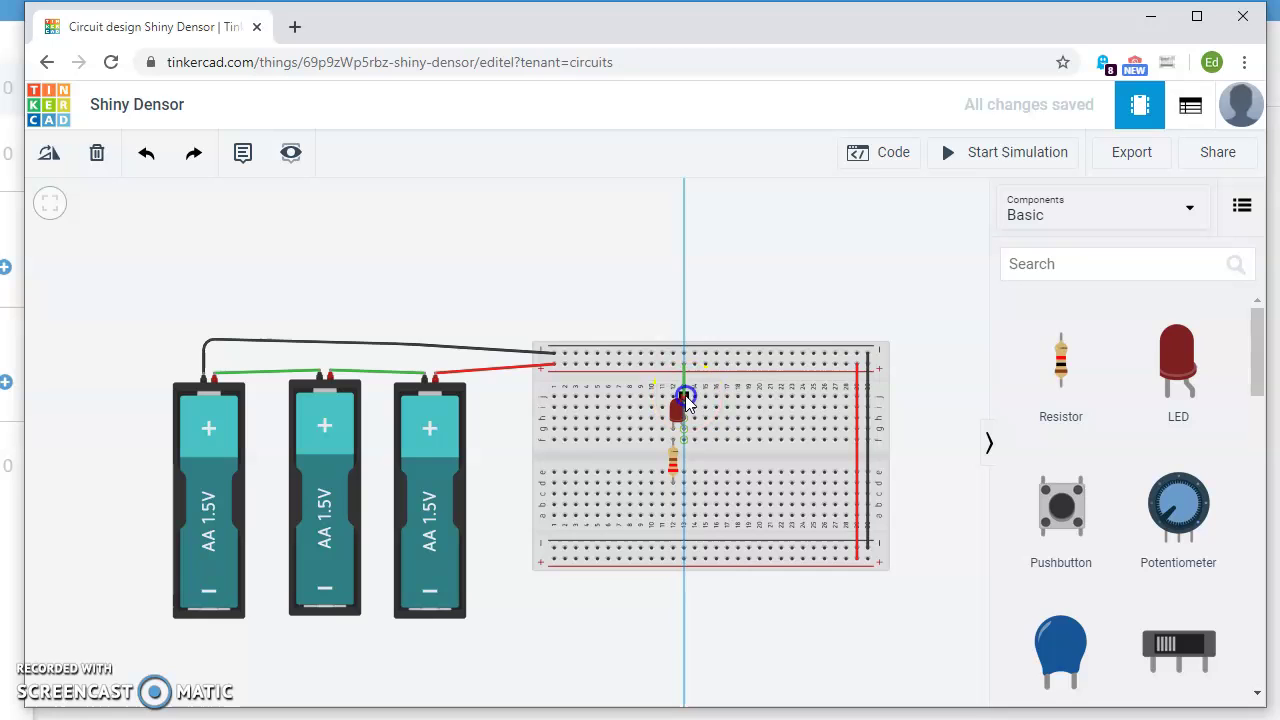
{"action": "left_click", "coordinate": [685, 397]}
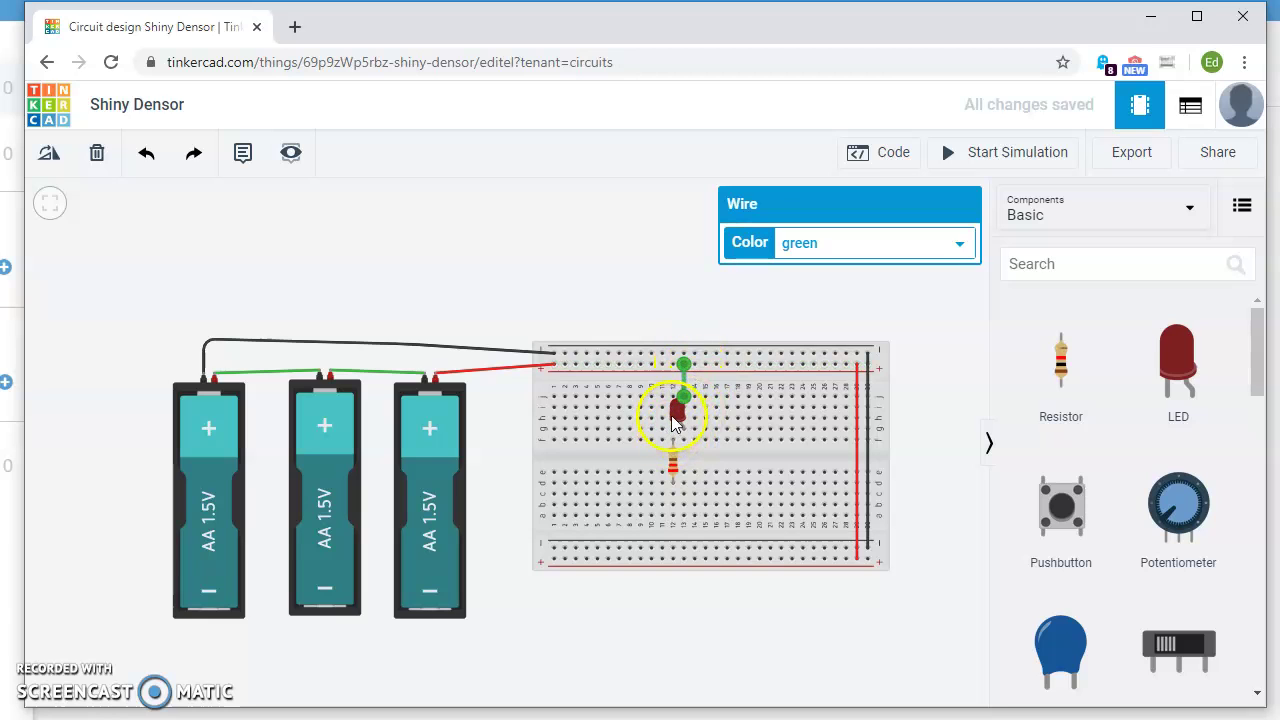
Wire column 12 below the resistor to the lower negative rail and test the circuit in the simulation
{"action": "left_click", "coordinate": [674, 508]}
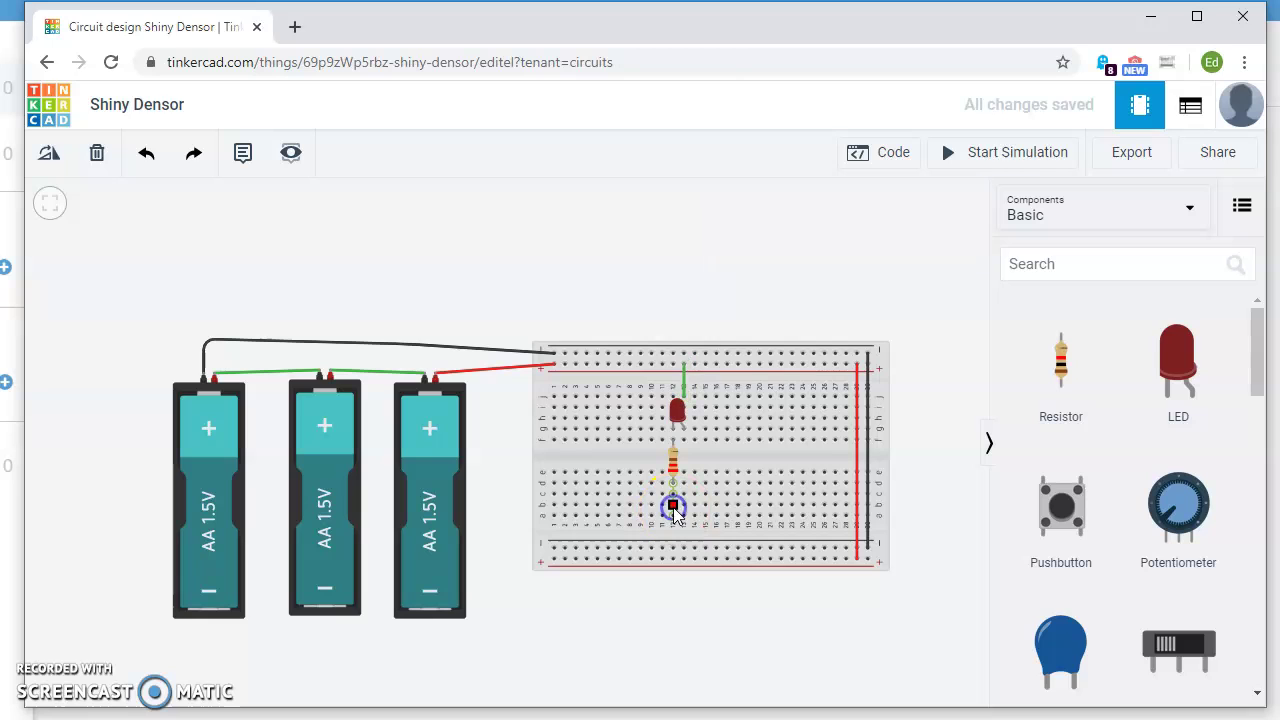
{"action": "left_click", "coordinate": [673, 548]}
{"action": "left_click", "coordinate": [743, 538]}
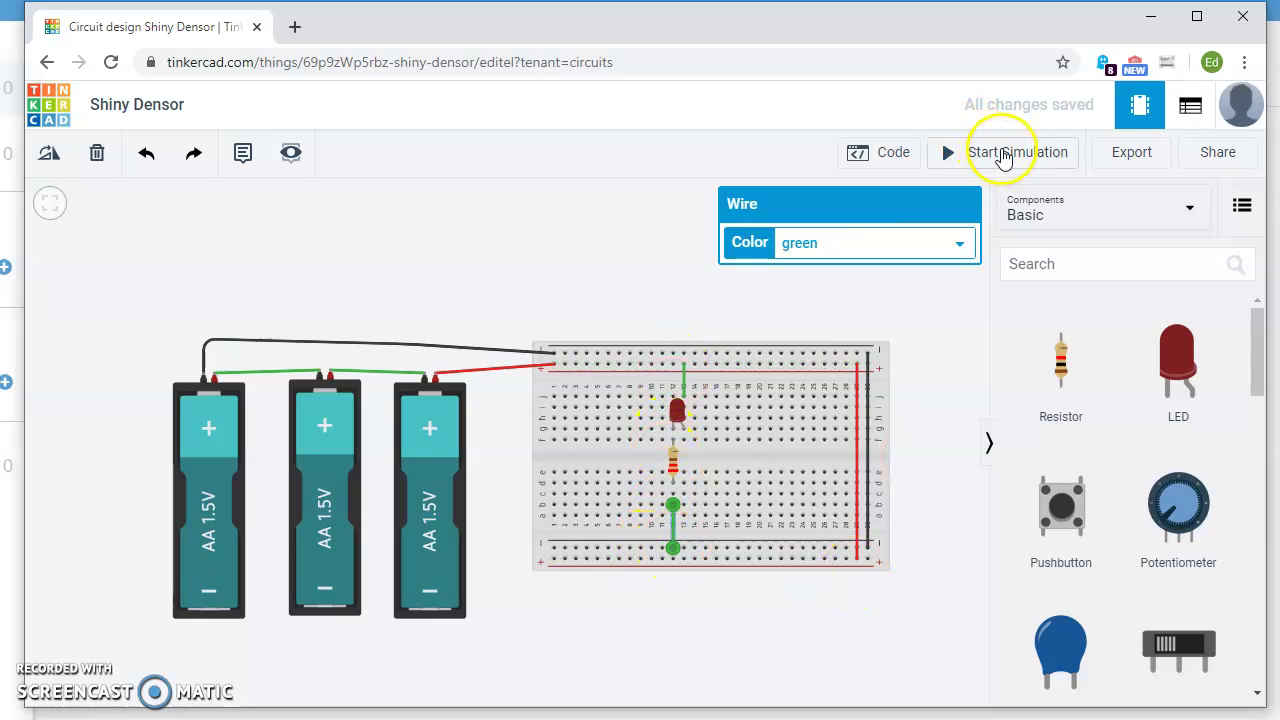
{"action": "left_click", "coordinate": [1003, 155]}
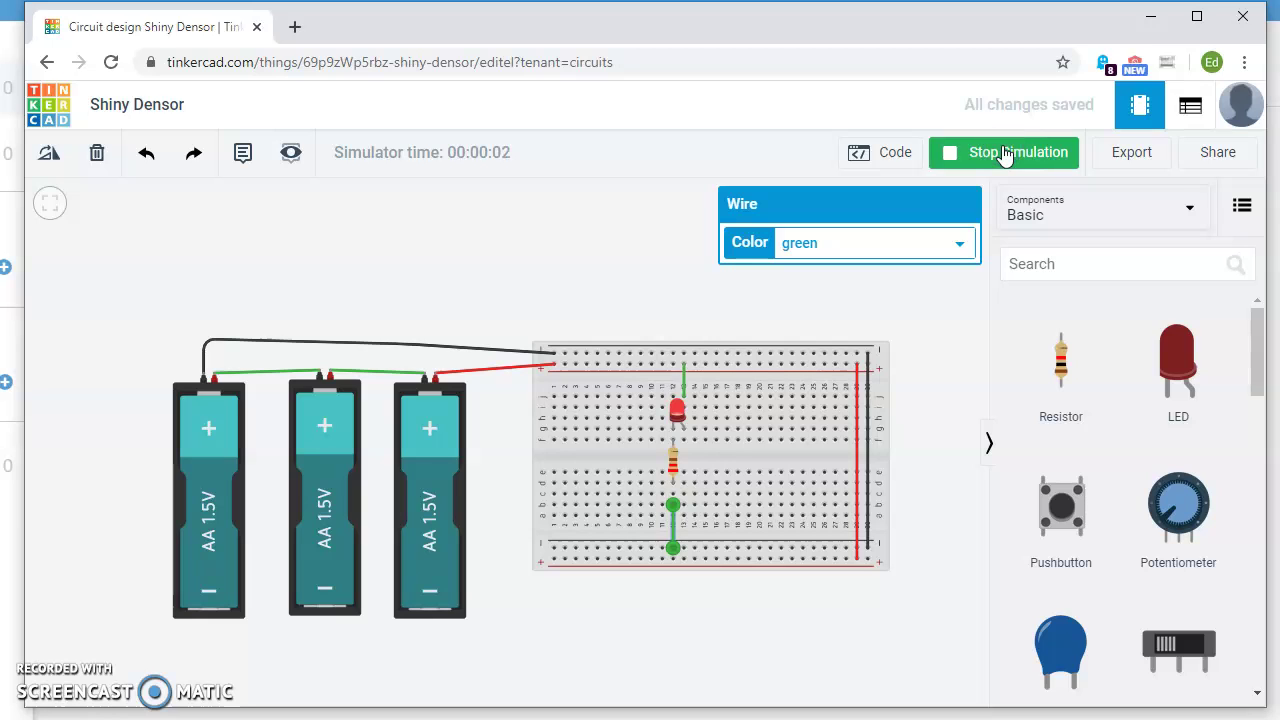
{"action": "left_click", "coordinate": [1003, 155]}
Place a green LED in columns 18 and 19 of the upper half and wire the top of column 19 to the upper positive rail
{"action": "left_click_drag", "start_coordinate": [1177, 357], "coordinate": [742, 430]}
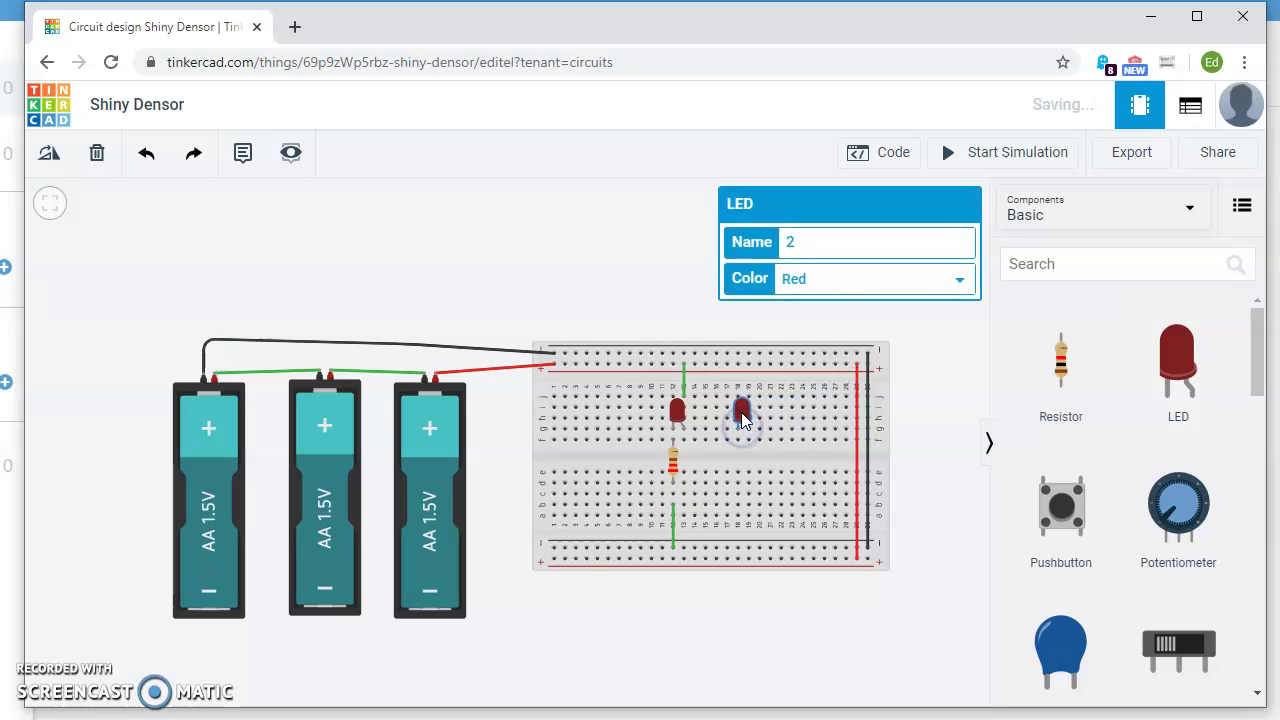
{"action": "left_click", "coordinate": [963, 280]}
{"action": "left_click", "coordinate": [887, 315]}
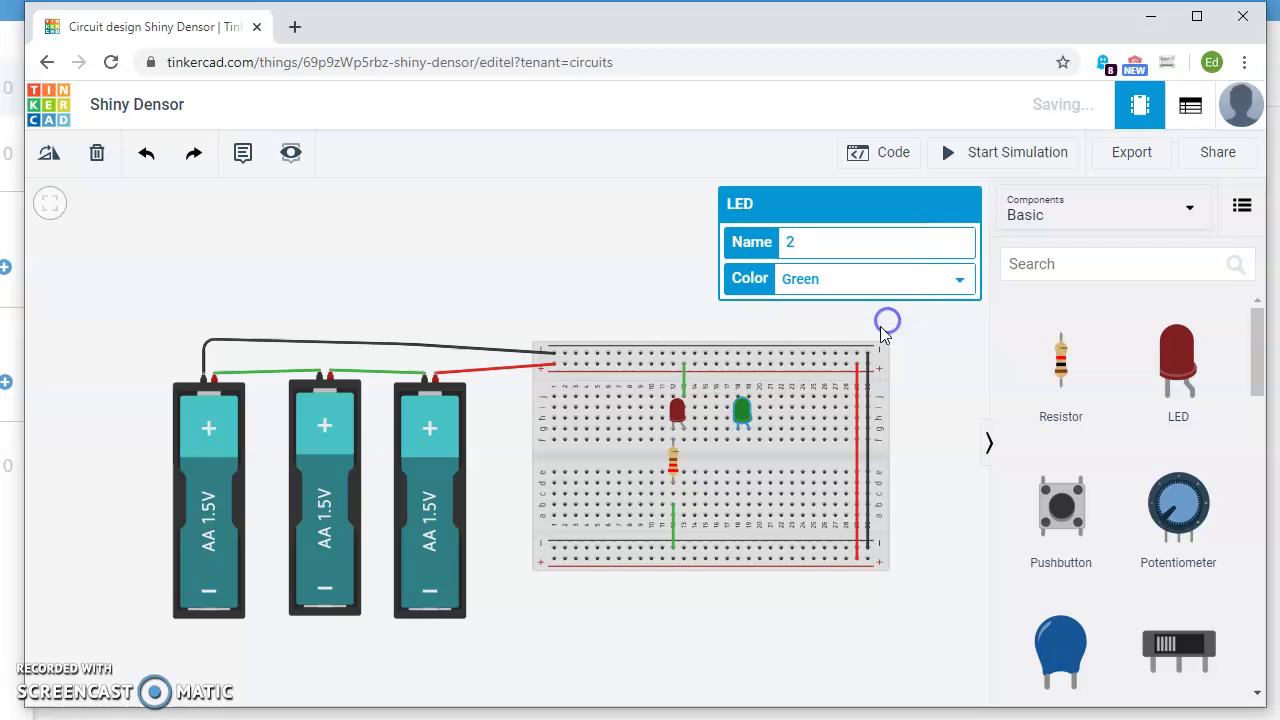
{"action": "left_click", "coordinate": [750, 400]}
{"action": "left_click", "coordinate": [749, 362]}
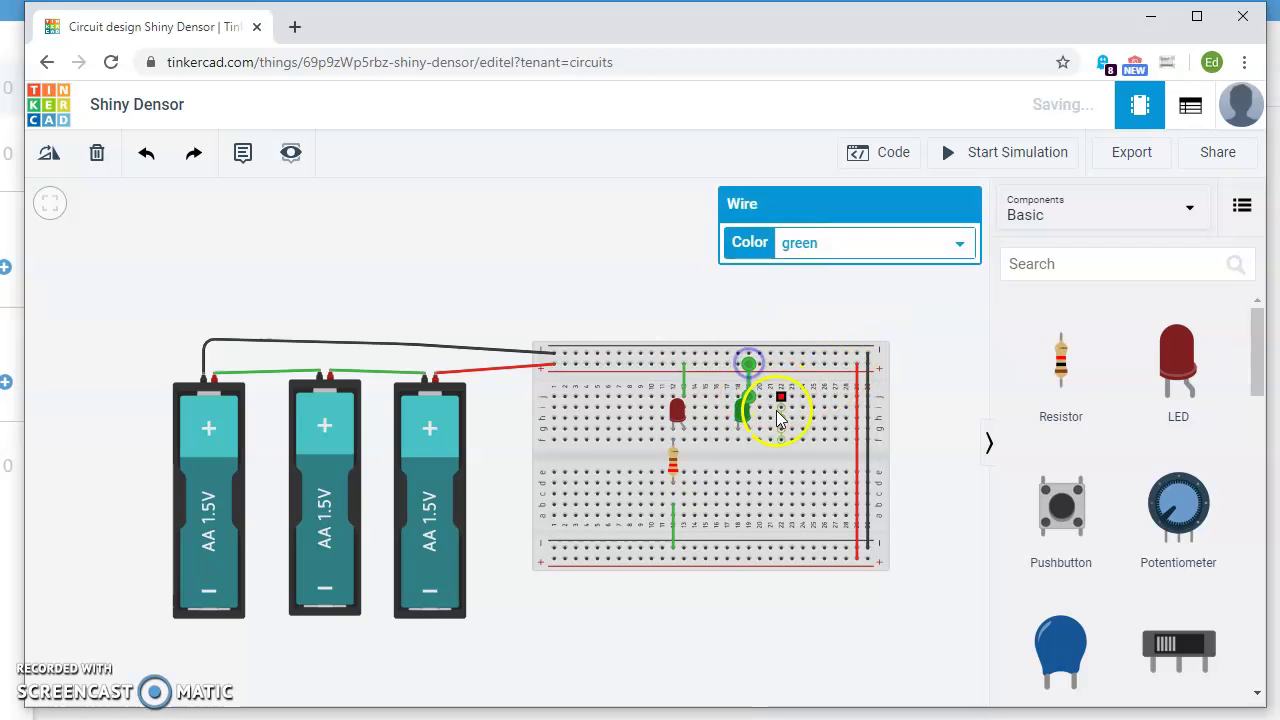
Place a second resistor across the center gap in column 18 and wire that column to the lower negative rail
{"action": "left_click_drag", "start_coordinate": [1046, 360], "coordinate": [738, 462]}
{"action": "left_click", "coordinate": [742, 515]}
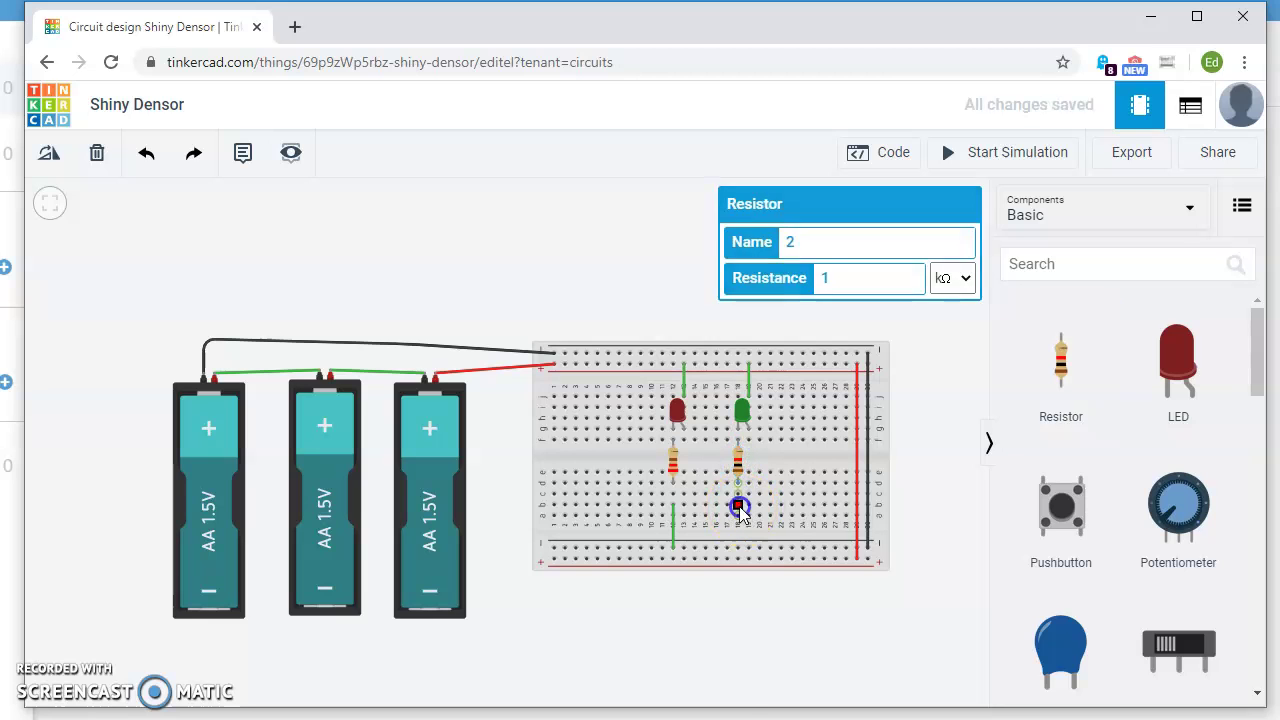
{"action": "left_click", "coordinate": [740, 510]}
{"action": "left_click", "coordinate": [738, 550]}
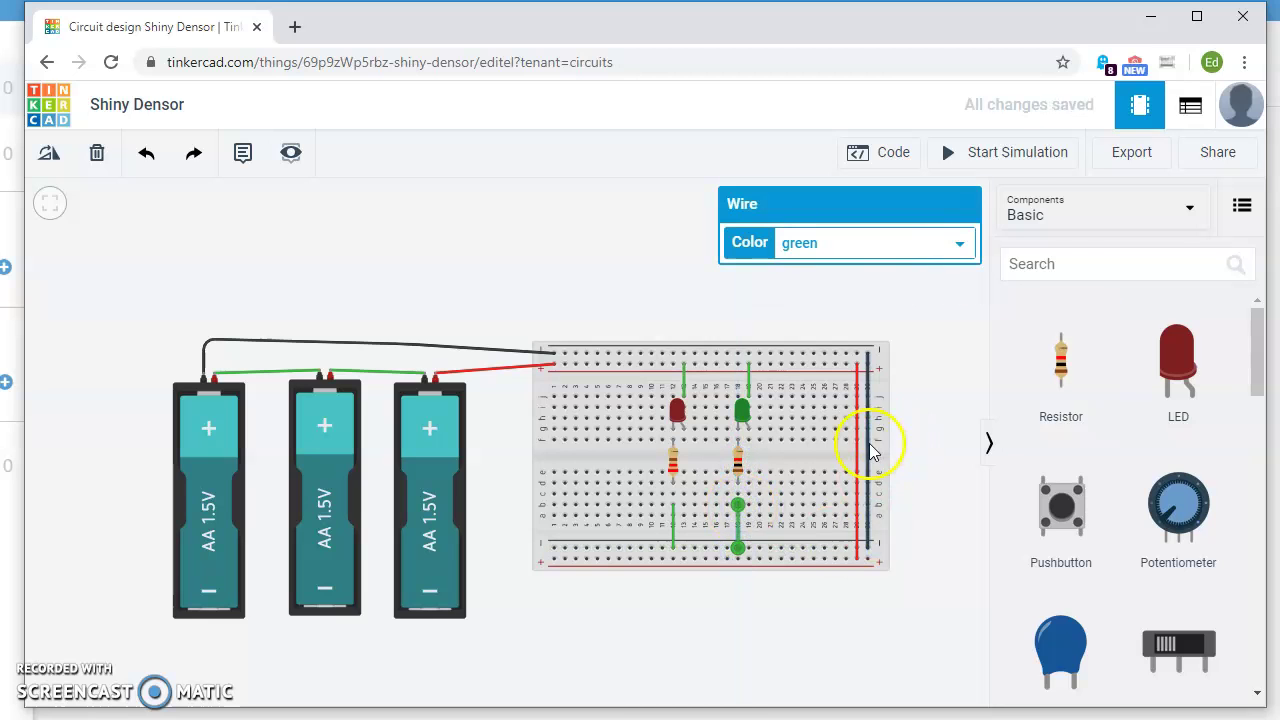
Run the simulation to check both LEDs and stop it
{"action": "left_click", "coordinate": [1000, 157]}
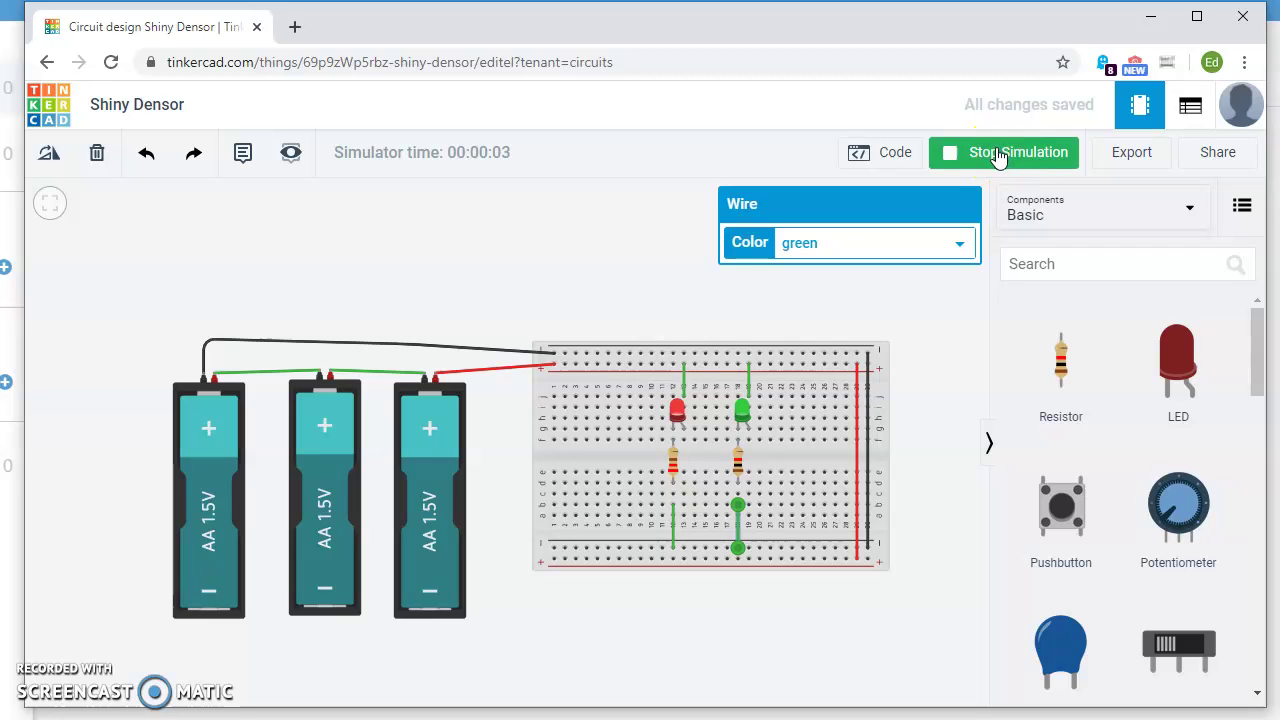
{"action": "left_click", "coordinate": [997, 154]}
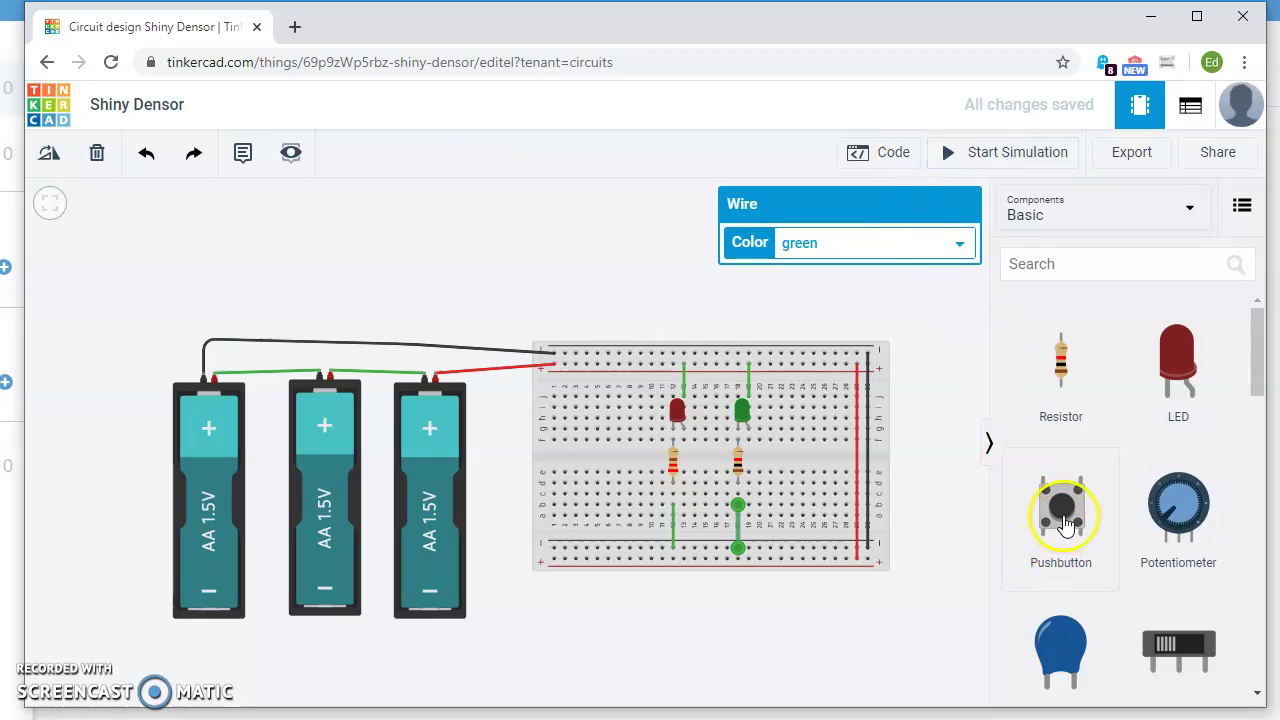
Place a pushbutton across the center gap in columns 4 and 6 and delete the wire between the upper positive rail and the red LED
{"action": "left_click_drag", "start_coordinate": [1063, 515], "coordinate": [601, 461]}
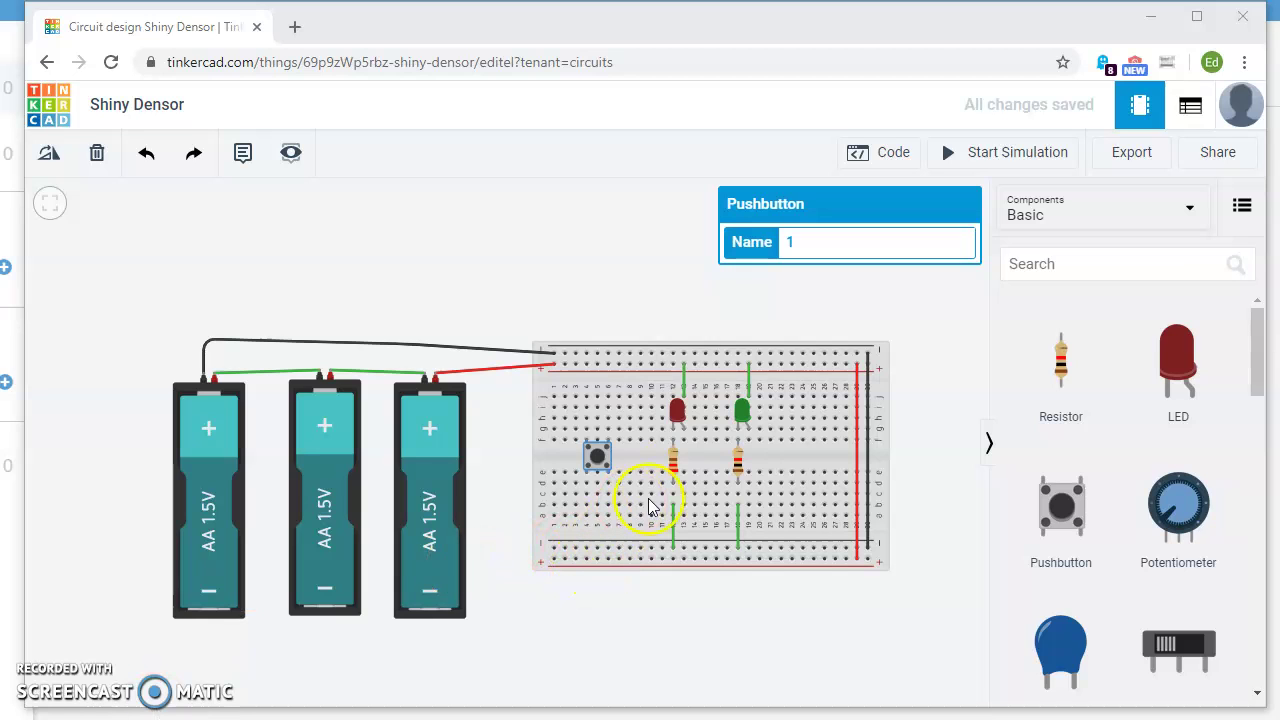
{"action": "left_click", "coordinate": [685, 386]}
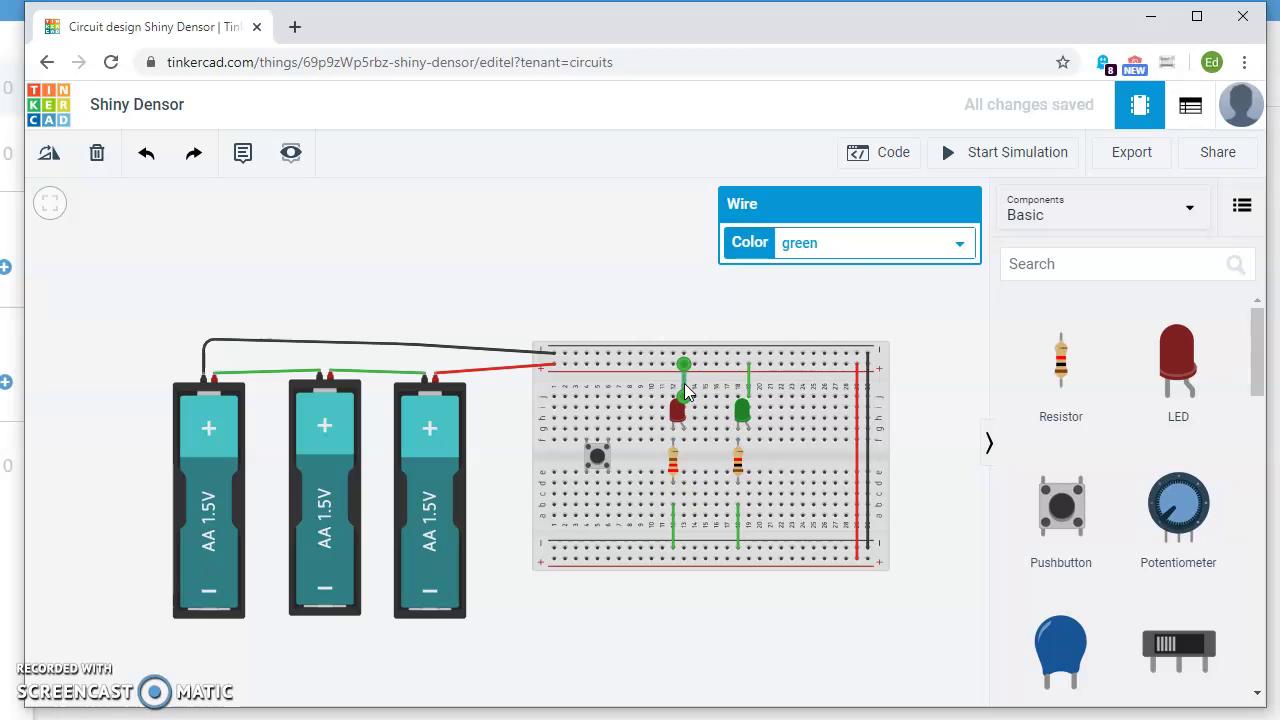
{"action": "key", "text": "Escape"}
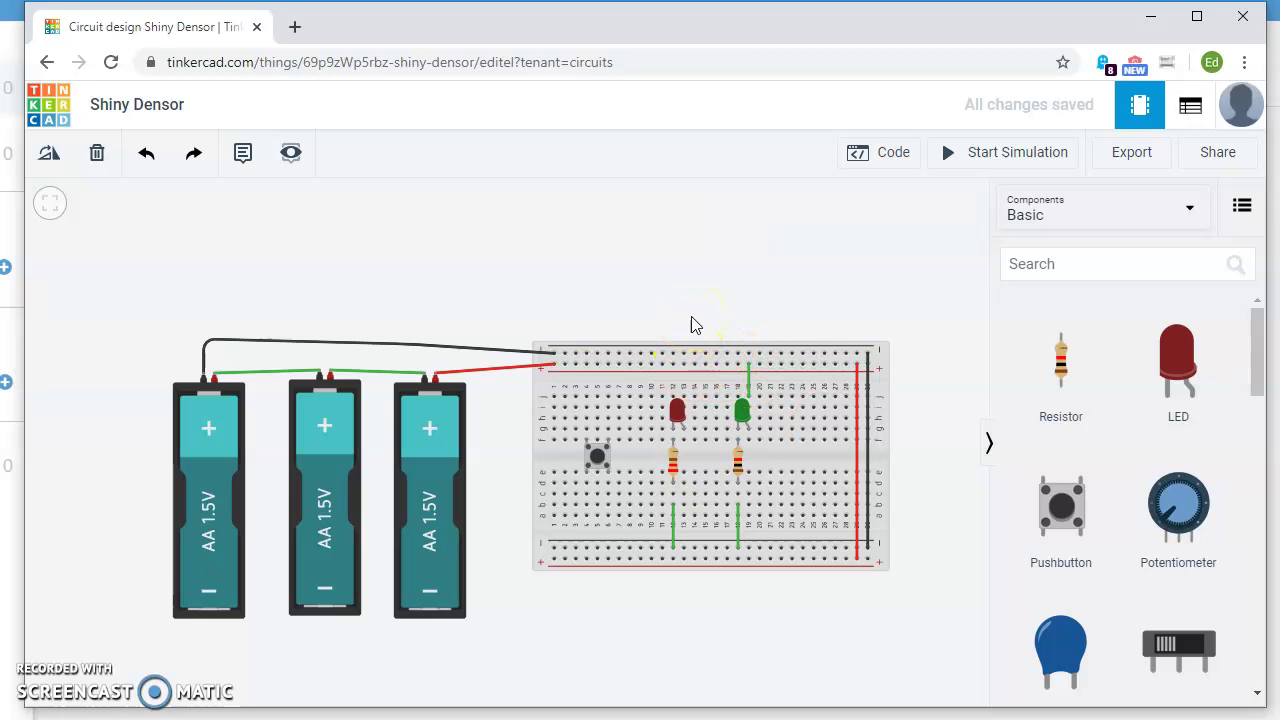
Wire the lower positive rail to the pushbutton's column 4 and the top of column 6 to column 13 above the red LED
{"action": "left_click", "coordinate": [586, 557]}
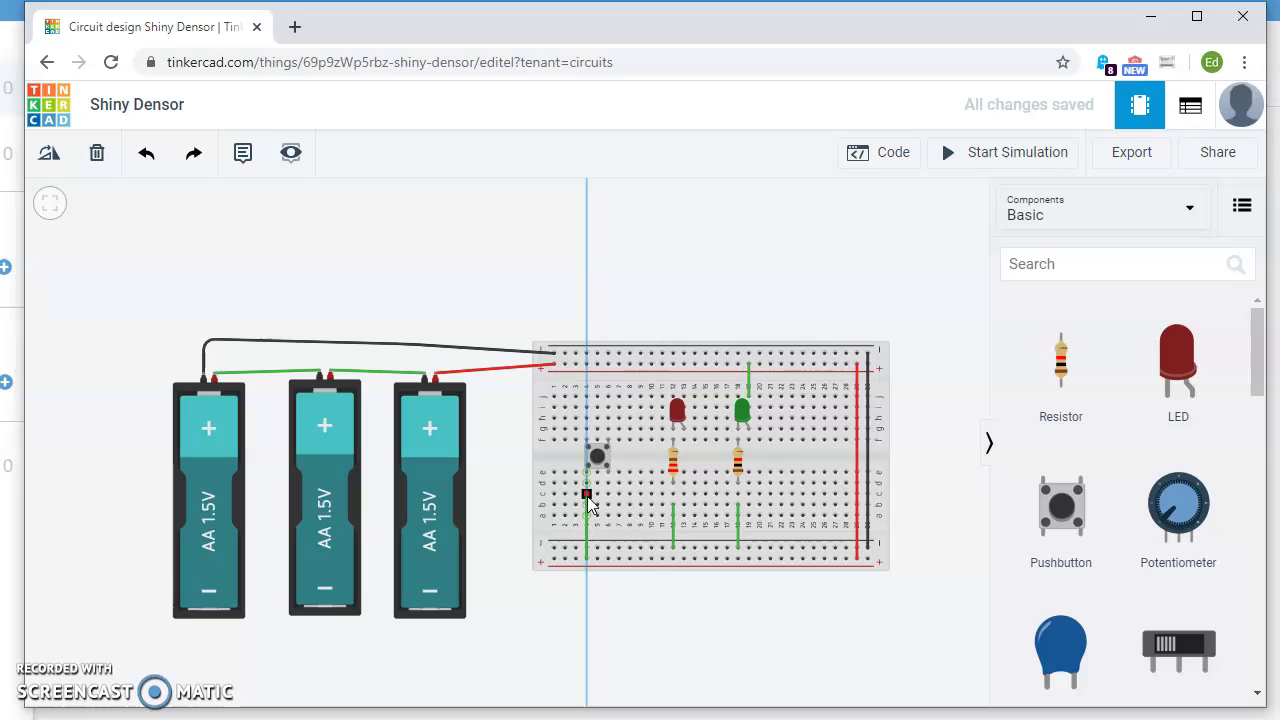
{"action": "left_click", "coordinate": [587, 495]}
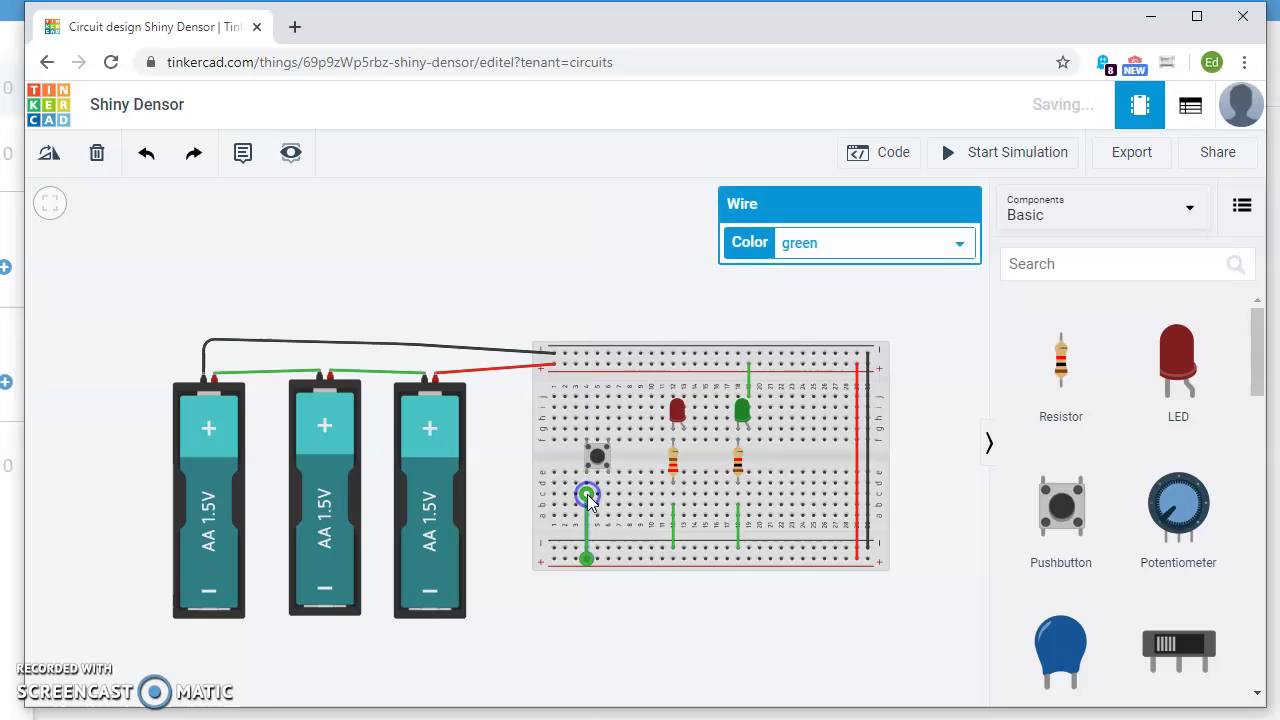
{"action": "left_click", "coordinate": [608, 398]}
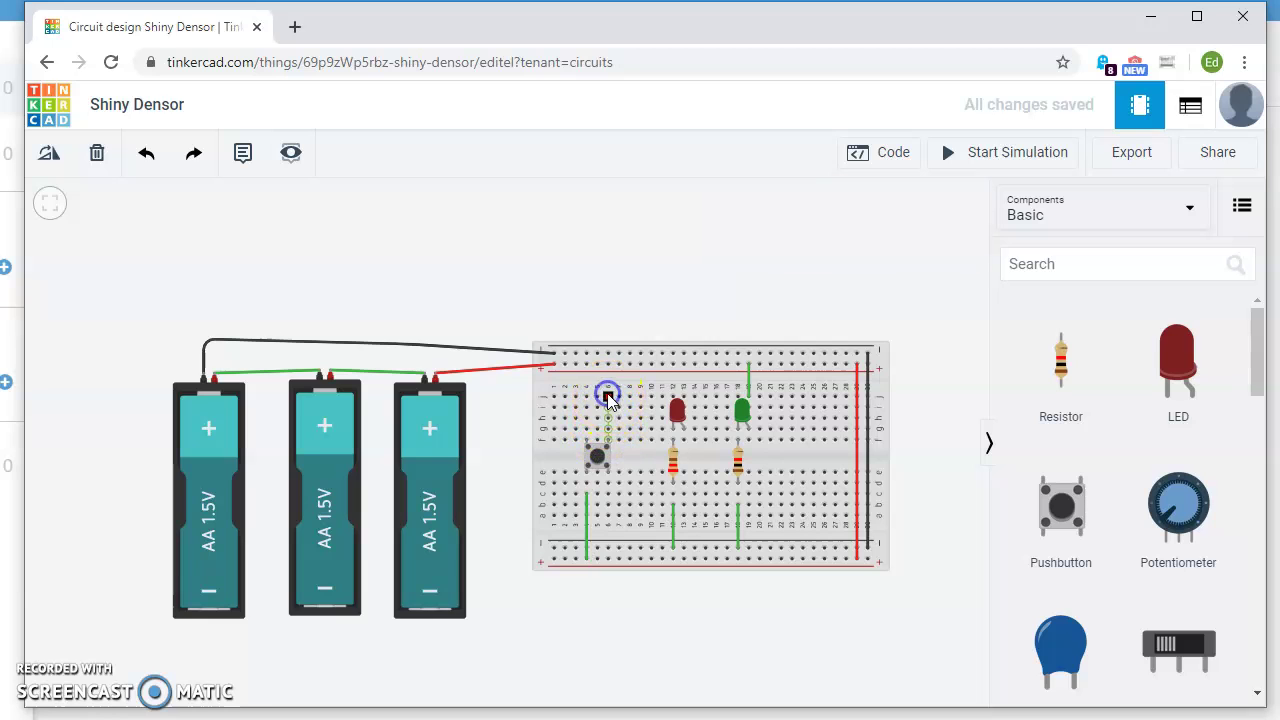
{"action": "left_click", "coordinate": [684, 400]}
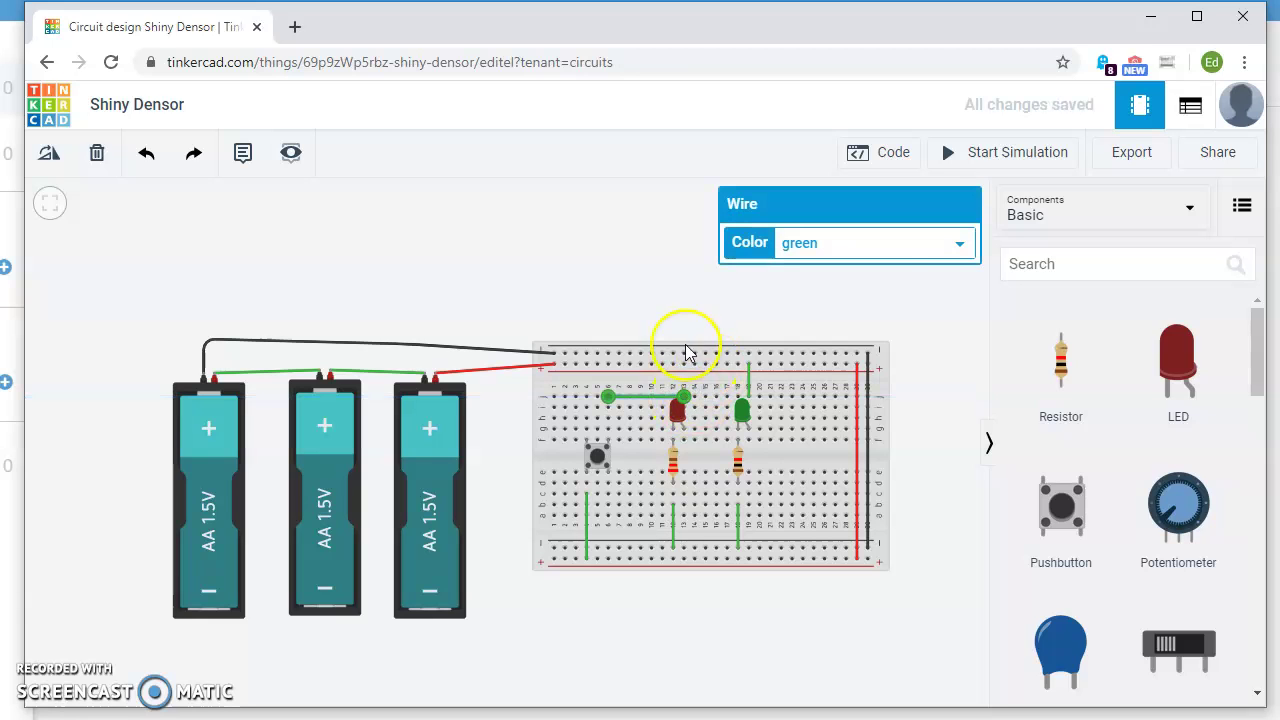
Simulate the circuit, operate the pushbutton to test the red LED, and stop the simulation
{"action": "left_click", "coordinate": [972, 156]}
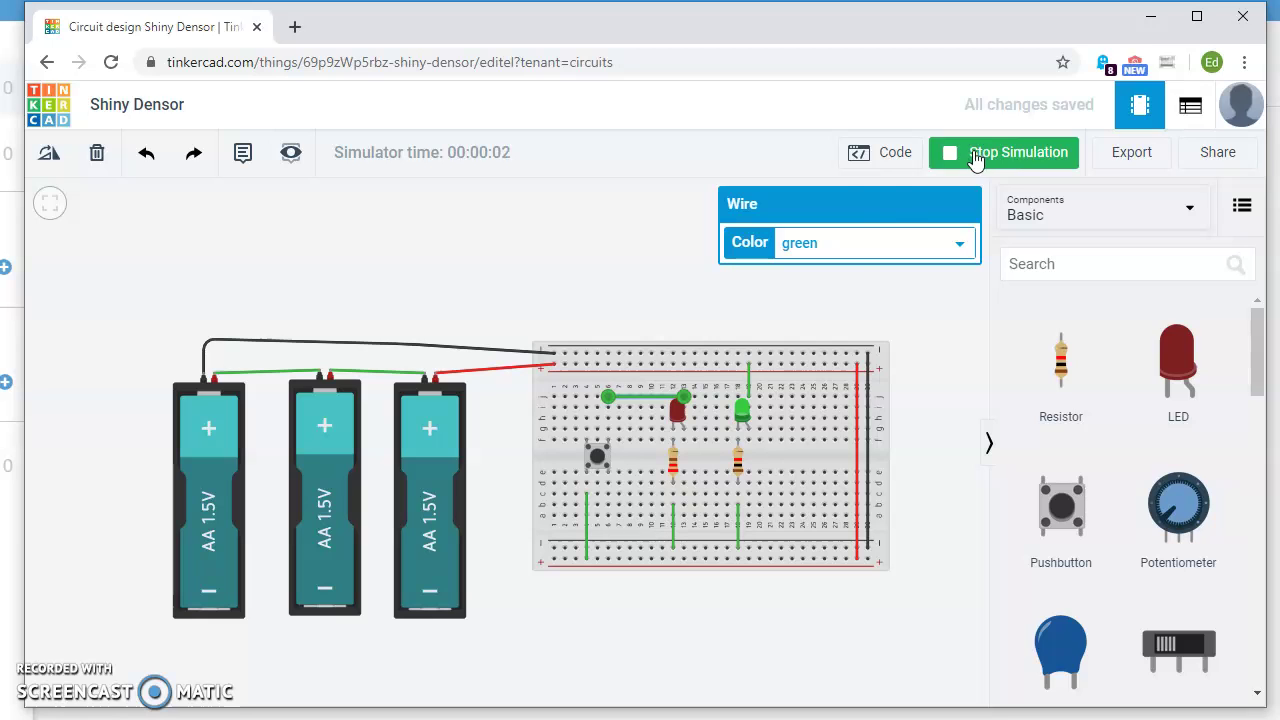
{"action": "left_click", "coordinate": [609, 459]}
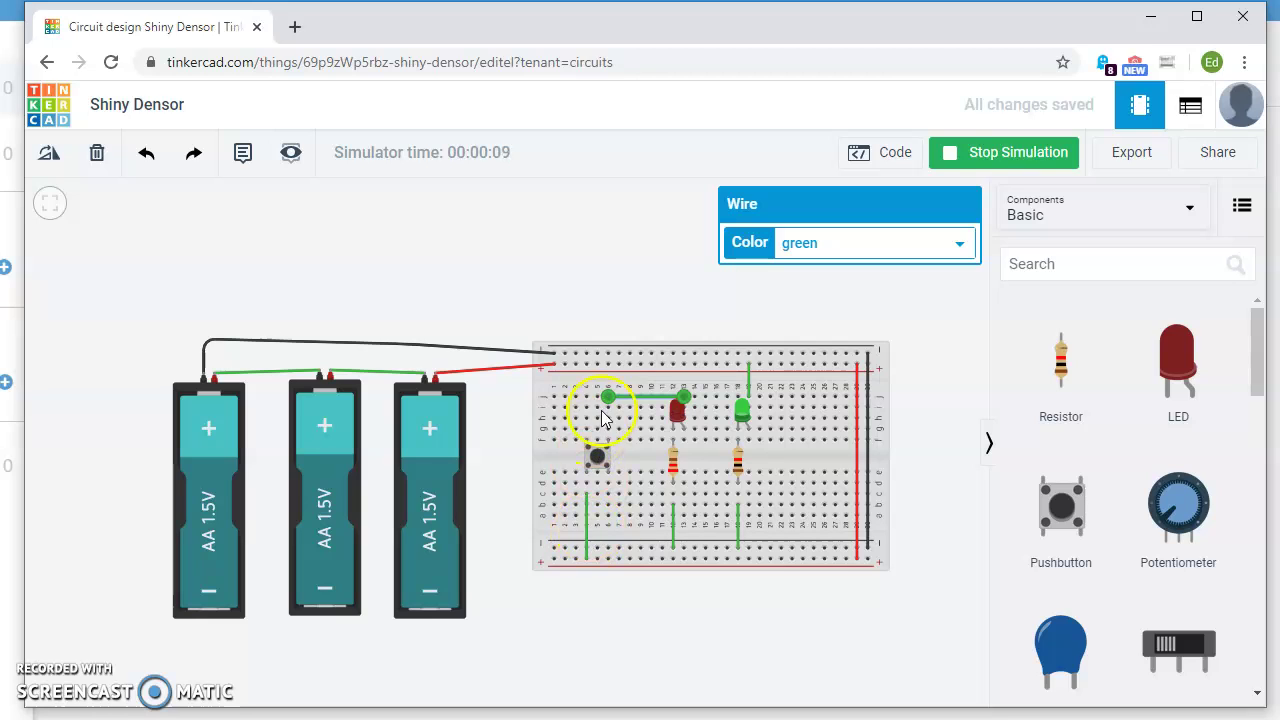
{"action": "left_click", "coordinate": [1017, 155]}
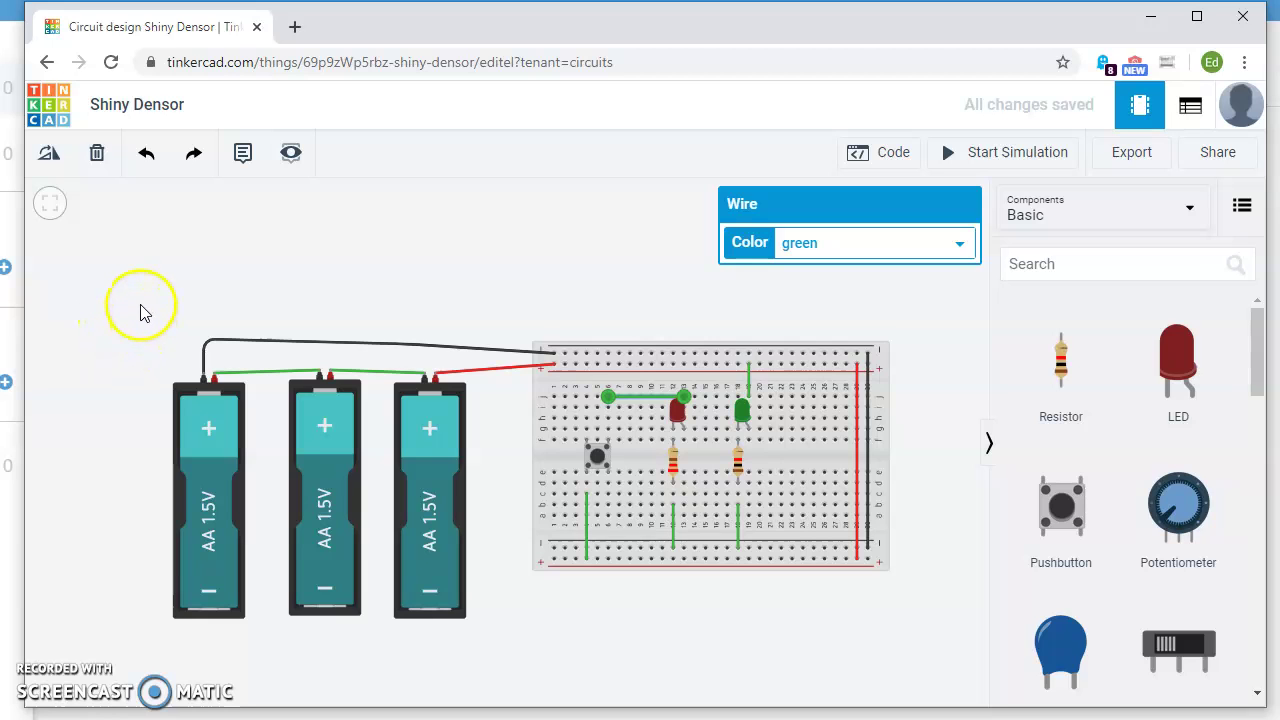
Delete all three 1.5V batteries from the circuit
{"action": "left_click", "coordinate": [208, 436]}
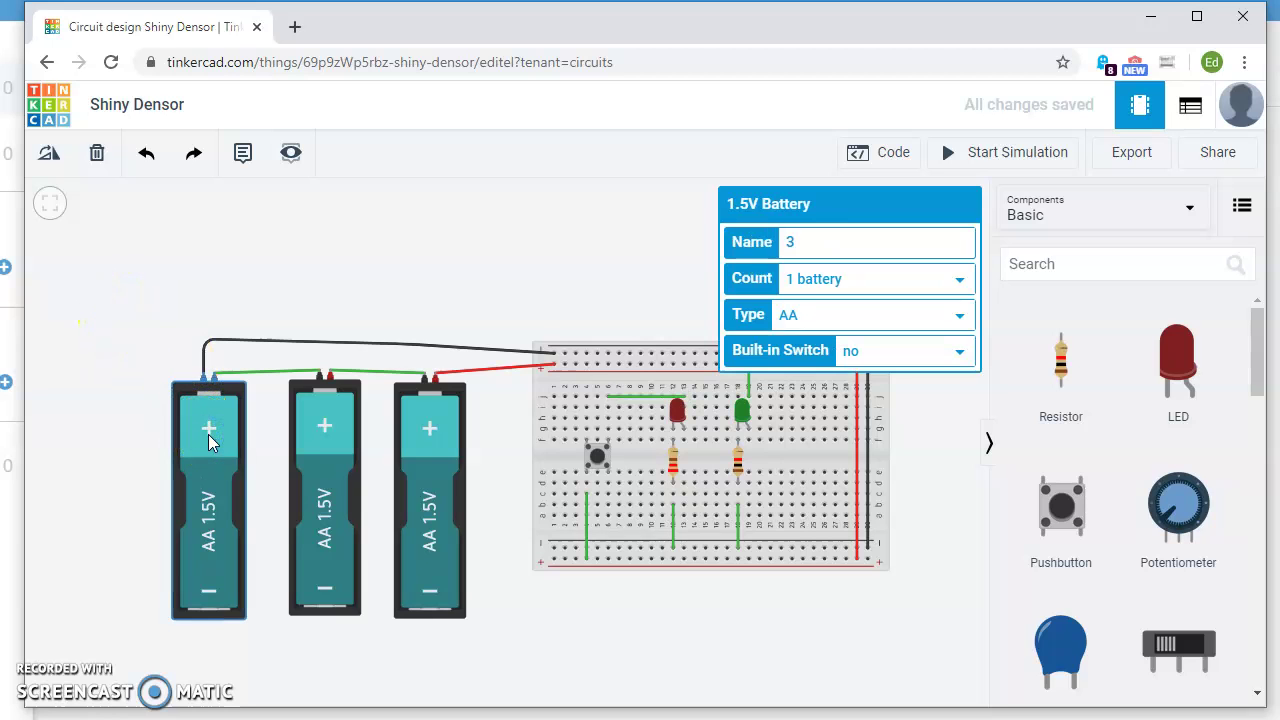
{"action": "key", "text": "Delete"}
{"action": "left_click", "coordinate": [323, 470]}
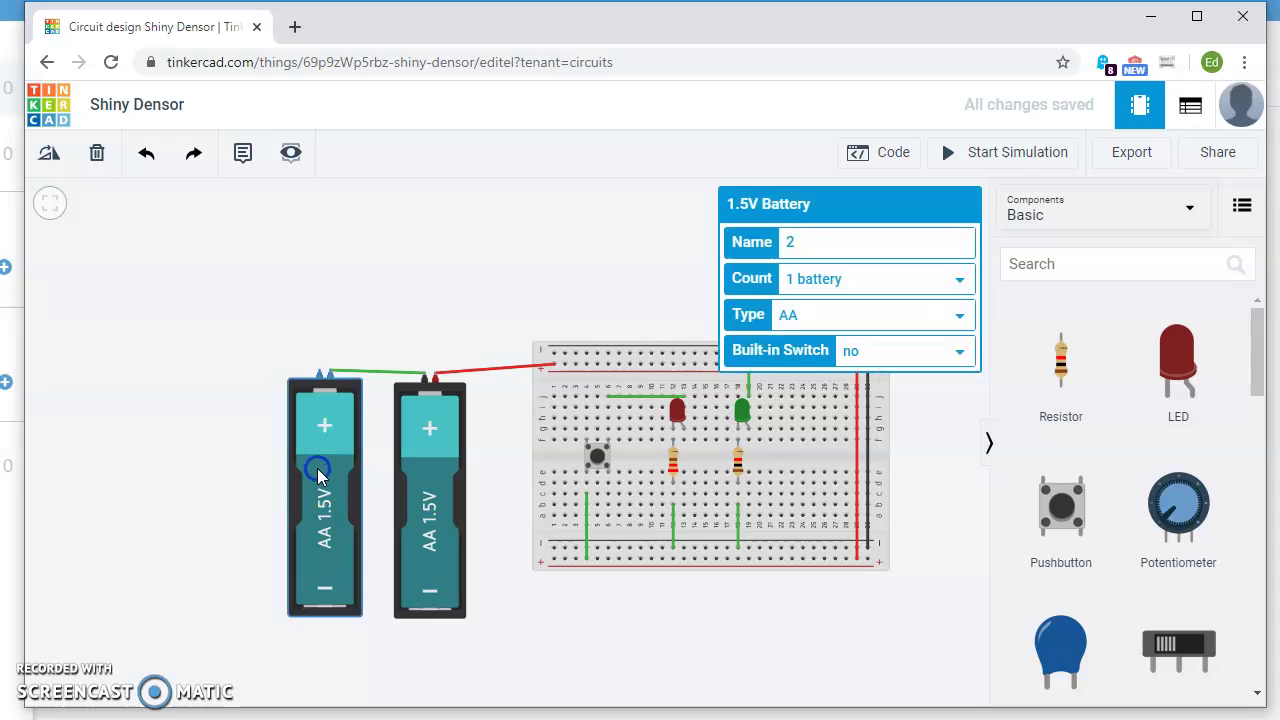
{"action": "key", "text": "Delete"}
{"action": "left_click", "coordinate": [423, 452]}
{"action": "key", "text": "Delete"}
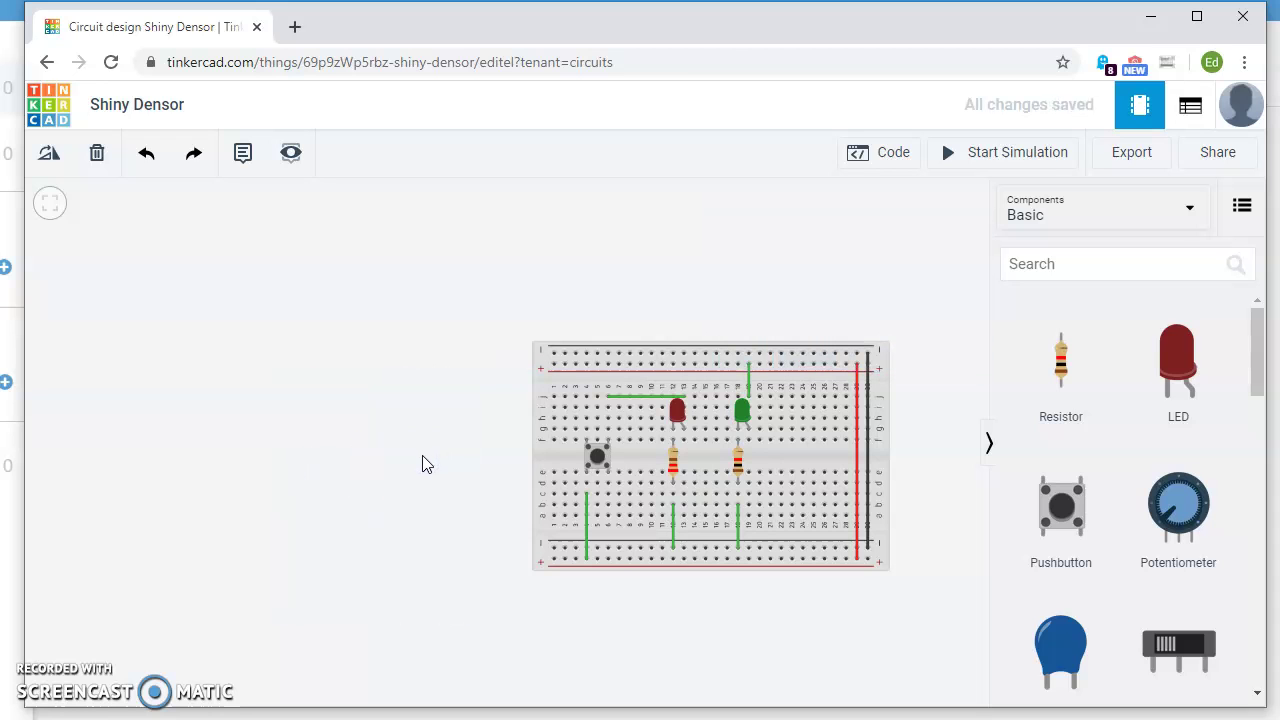
Add an Arduino Uno R3 beside the breadboard, on the side where the batteries stood
{"action": "scroll", "coordinate": [1168, 425], "scroll_direction": "down", "scroll_amount": 6}
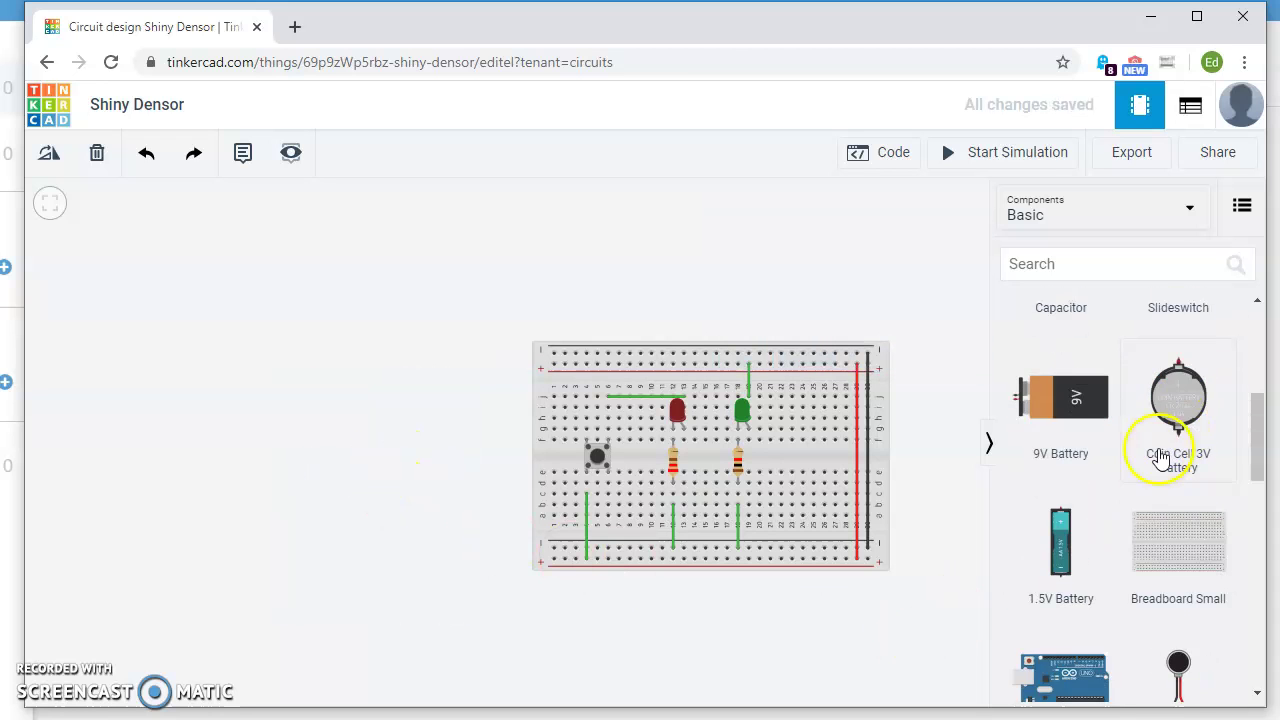
{"action": "left_click_drag", "start_coordinate": [1106, 524], "coordinate": [391, 518]}
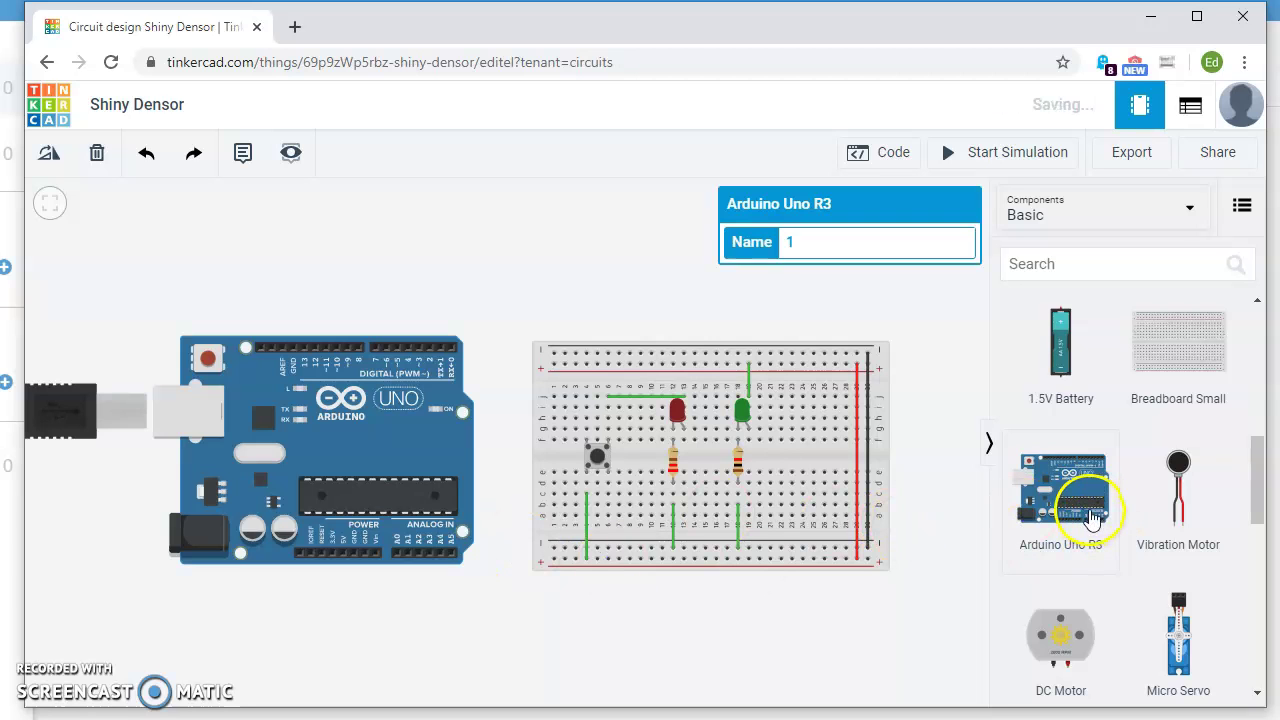
{"action": "left_click_drag", "start_coordinate": [385, 459], "coordinate": [402, 398]}
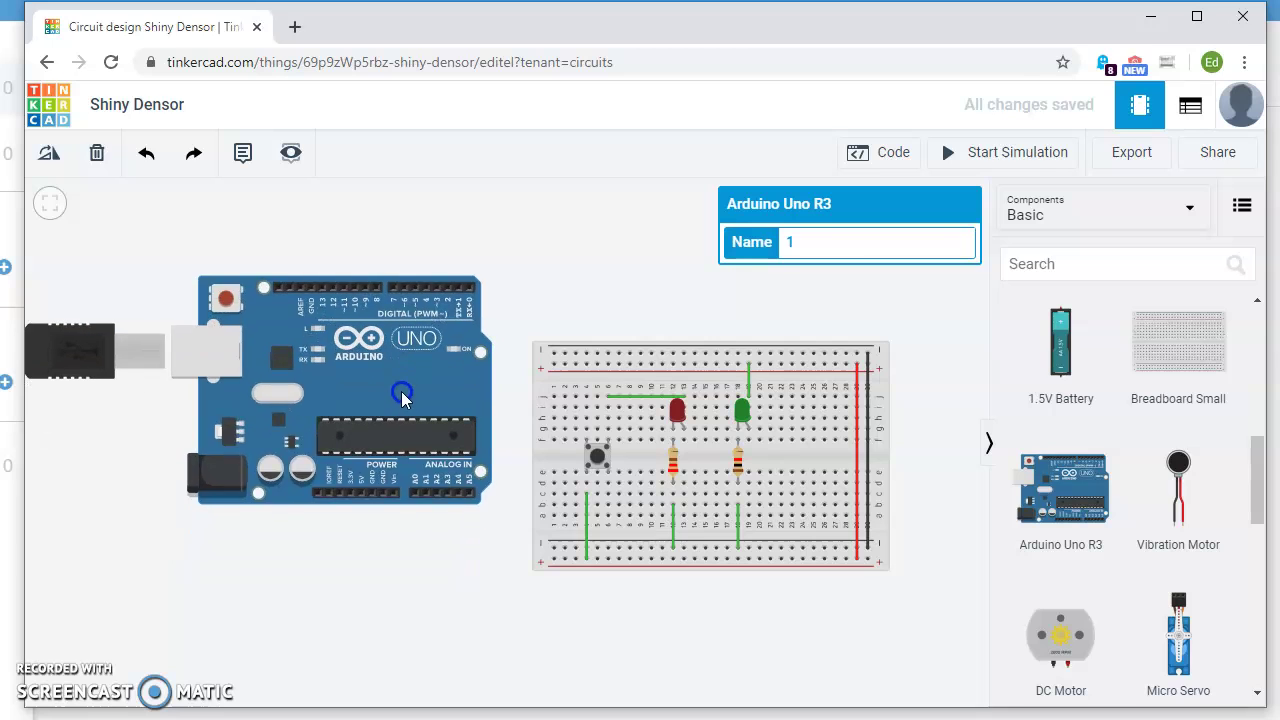
Wire the Arduino's 5V pin to the lower positive rail and its GND pin to the lower negative rail, routing both below the board
{"action": "left_click", "coordinate": [361, 493]}
{"action": "left_click", "coordinate": [350, 578]}
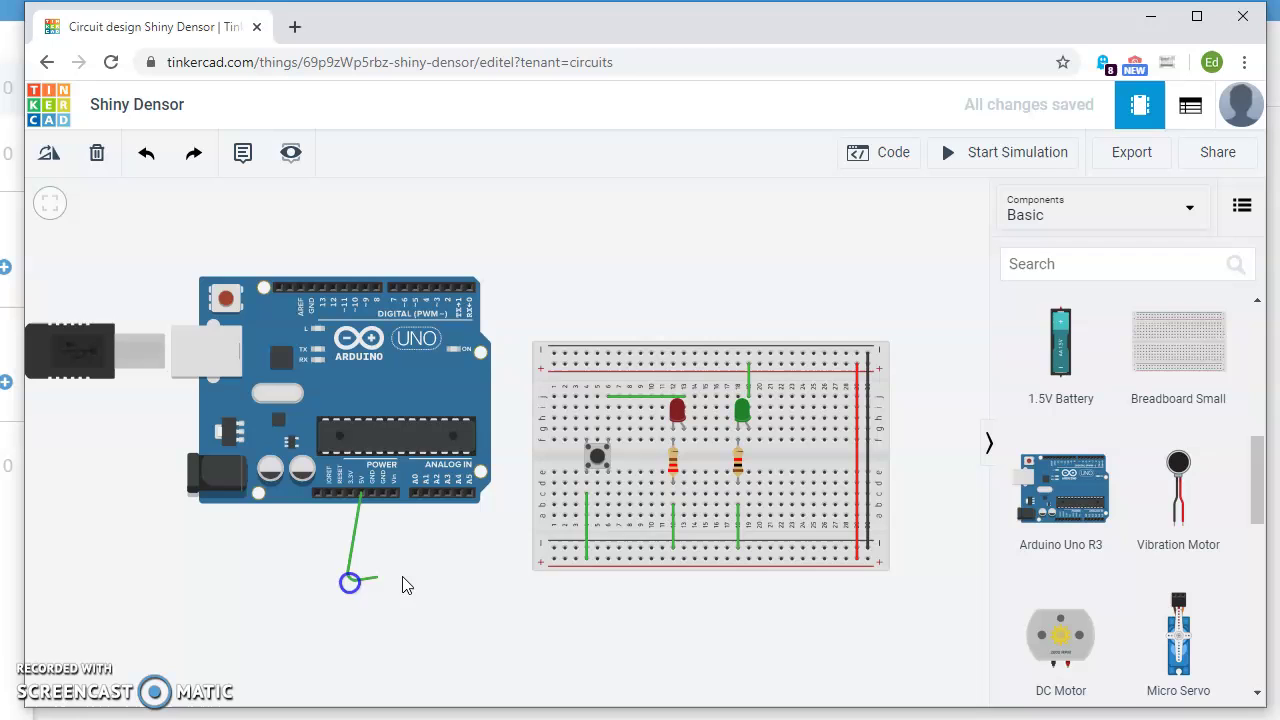
{"action": "left_click", "coordinate": [555, 562]}
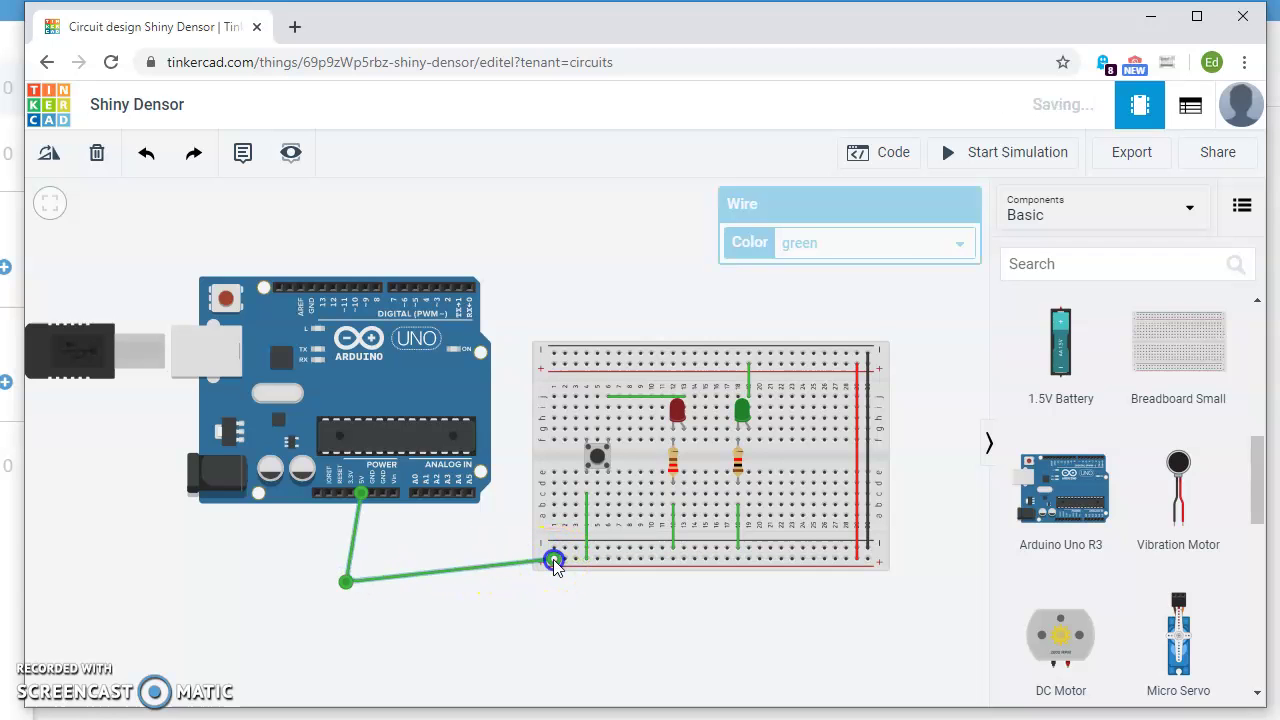
{"action": "left_click", "coordinate": [382, 495]}
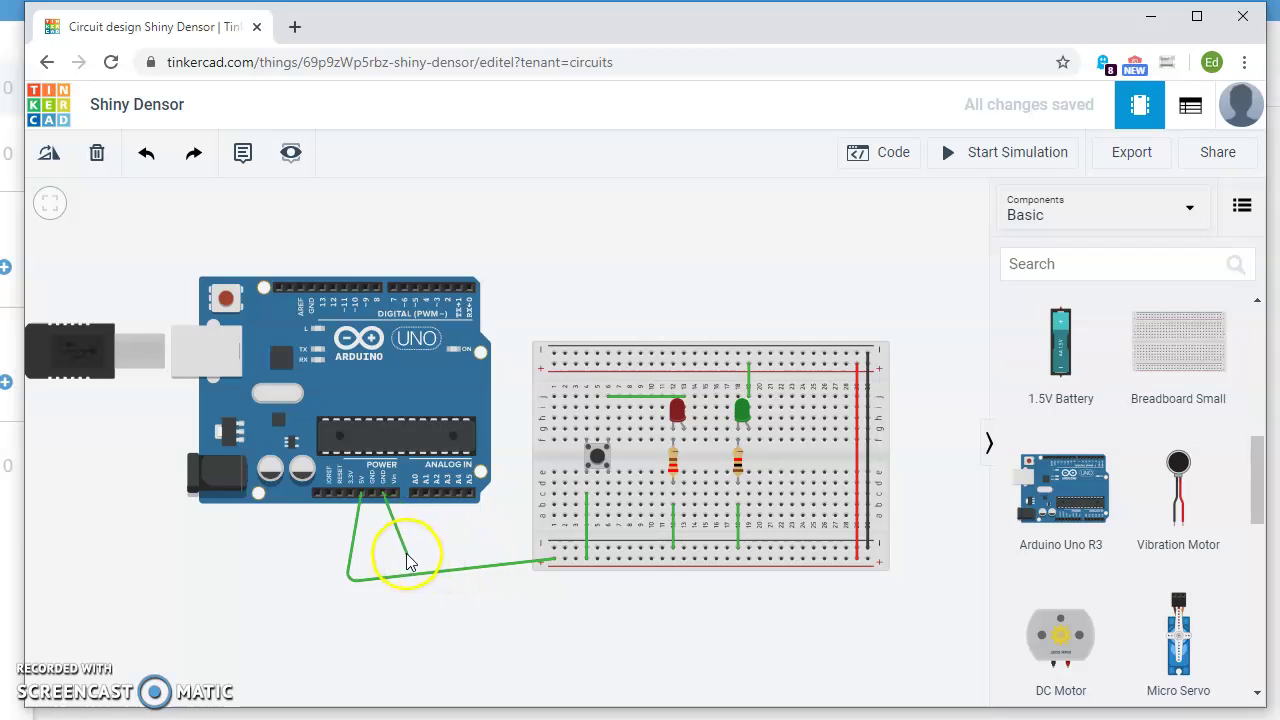
{"action": "left_click", "coordinate": [554, 548]}
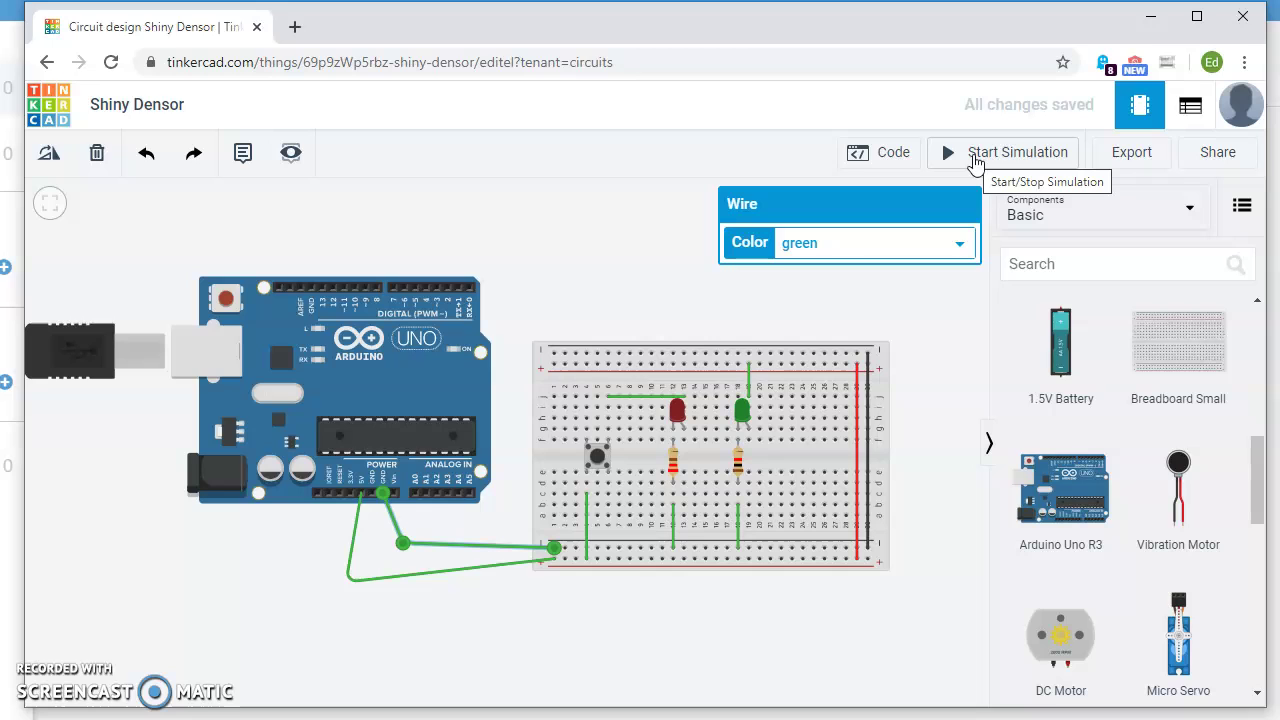
Simulate the Arduino-powered circuit to test the pushbutton and examine the board's built-in LED, stopping the simulation after each check
{"action": "left_click", "coordinate": [975, 160]}
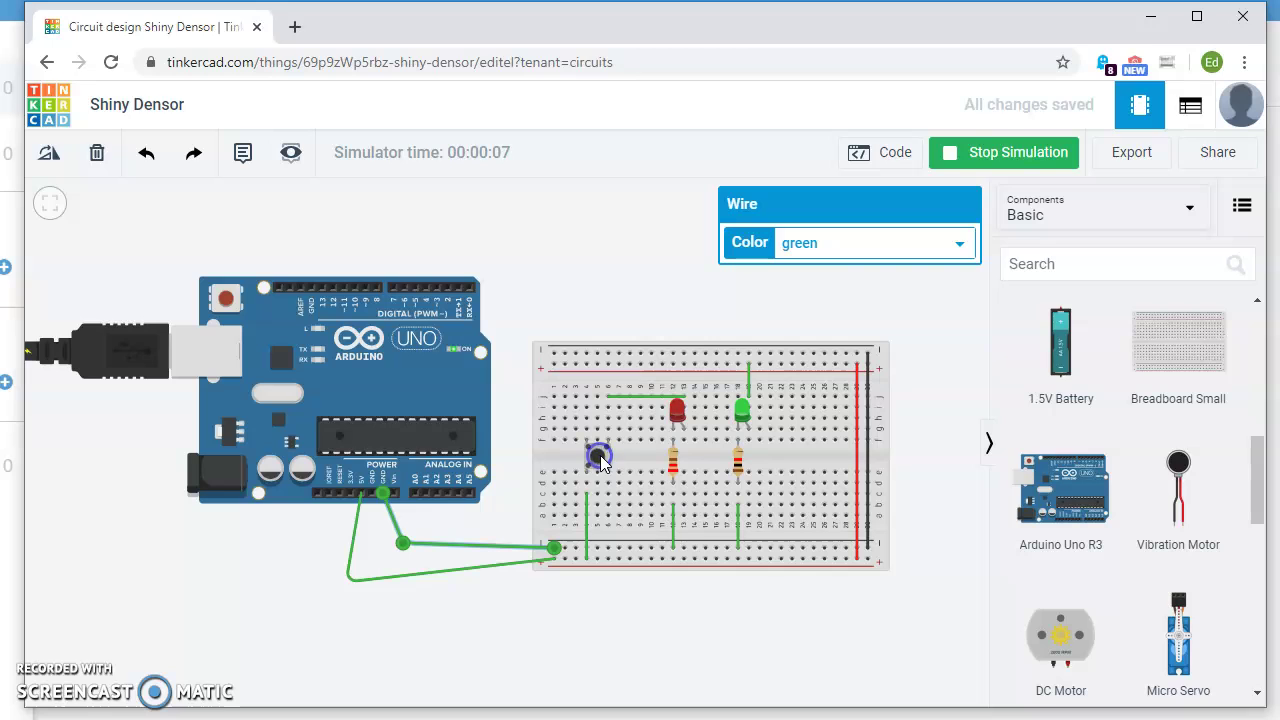
{"action": "left_click", "coordinate": [995, 156]}
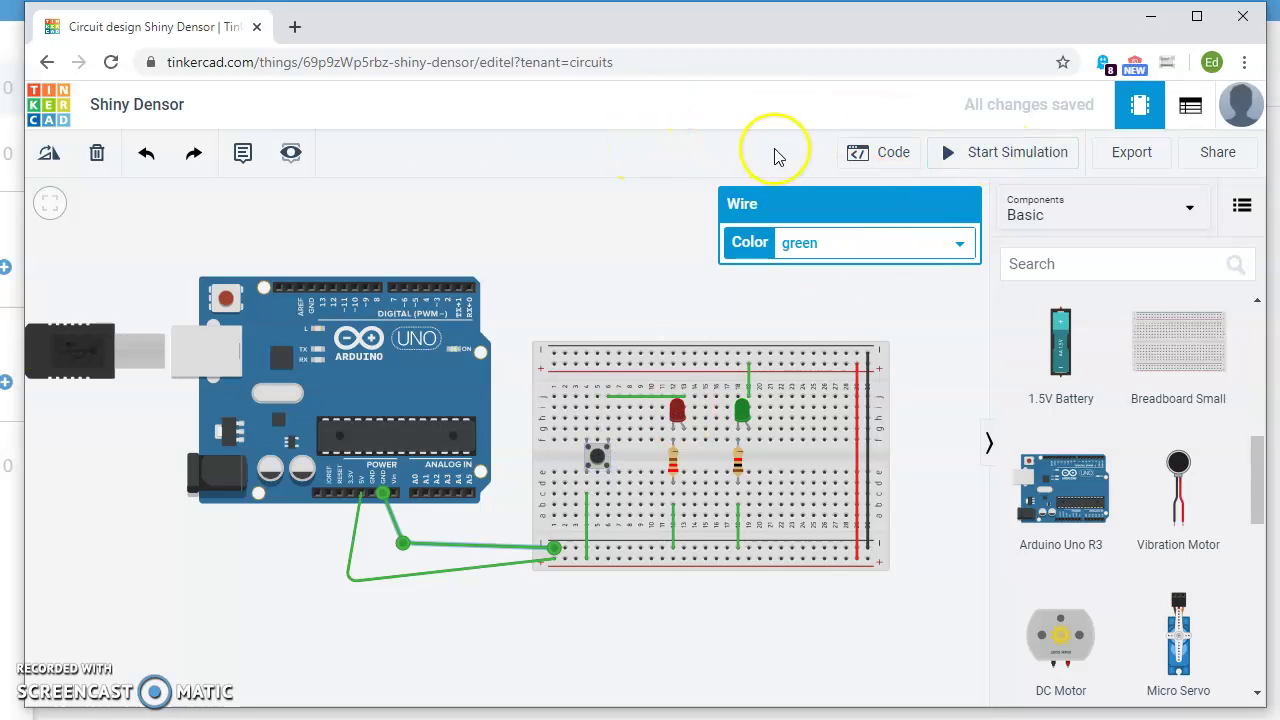
{"action": "left_click", "coordinate": [997, 160]}
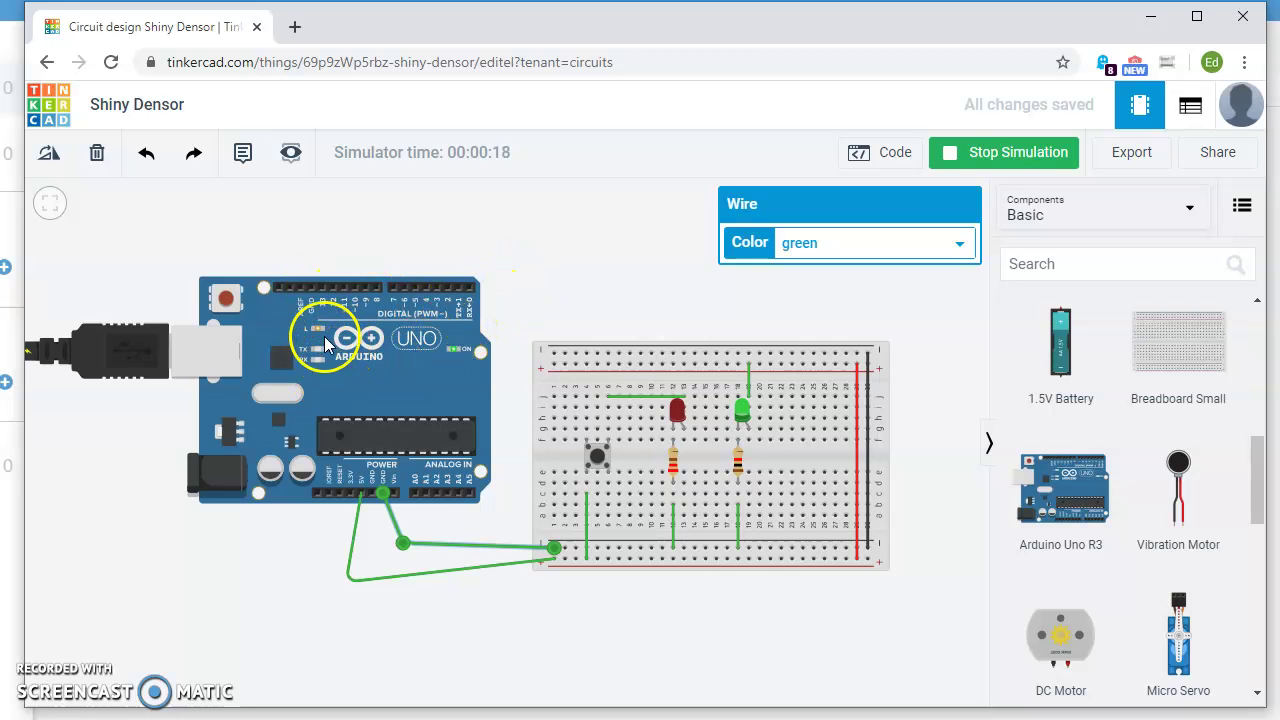
{"action": "left_click", "coordinate": [980, 157]}
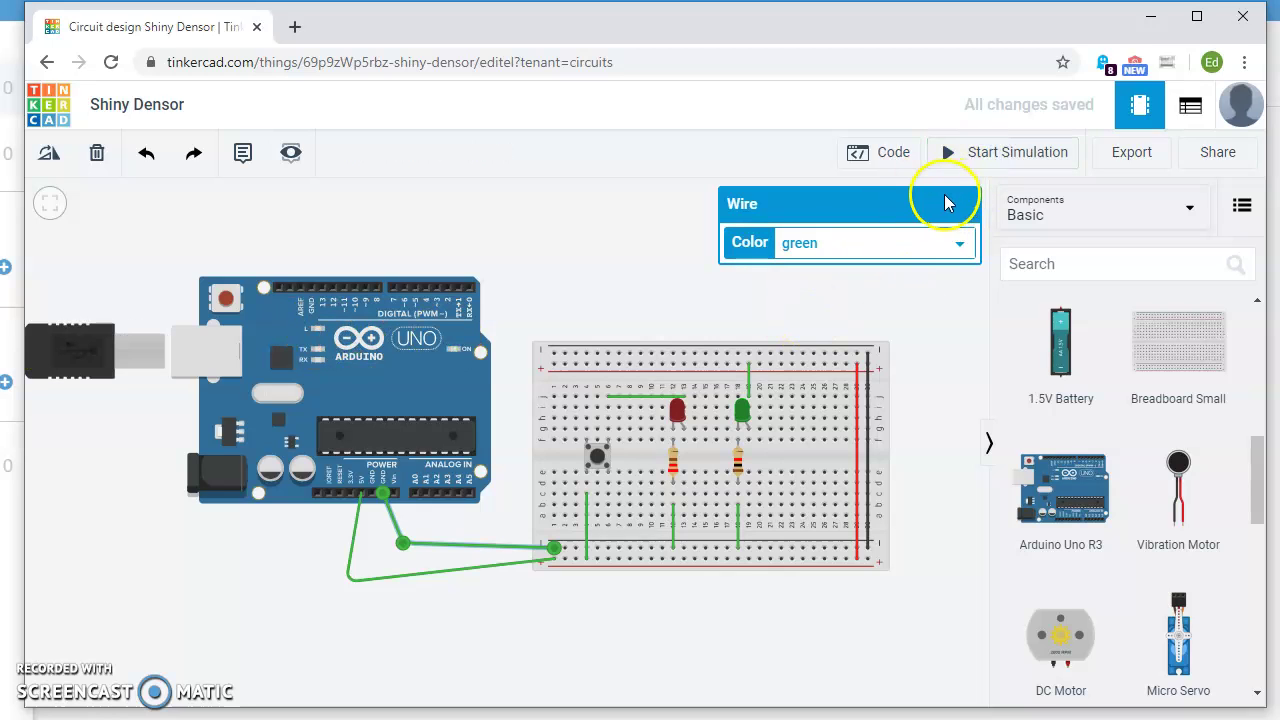
Open the block code of the Arduino Uno R3
{"action": "left_click", "coordinate": [884, 156]}
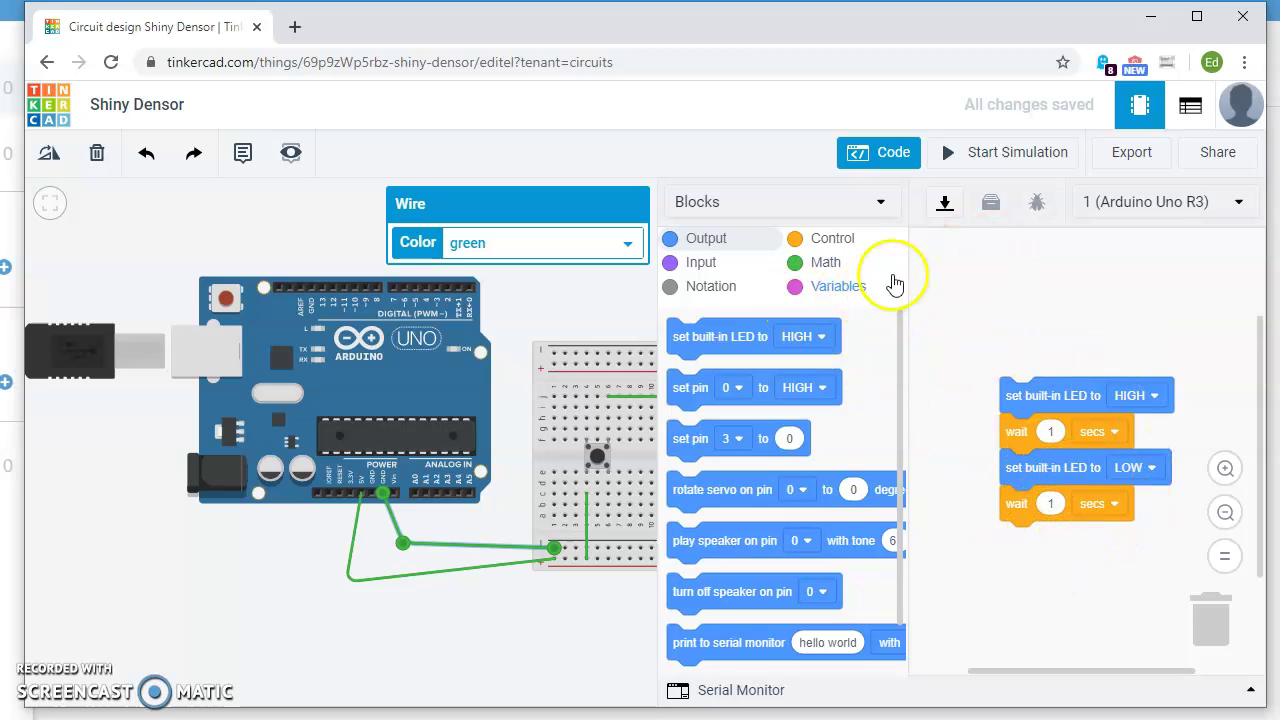
Close the code view and delete the wire between the pushbutton and the red LED
{"action": "left_click", "coordinate": [888, 158]}
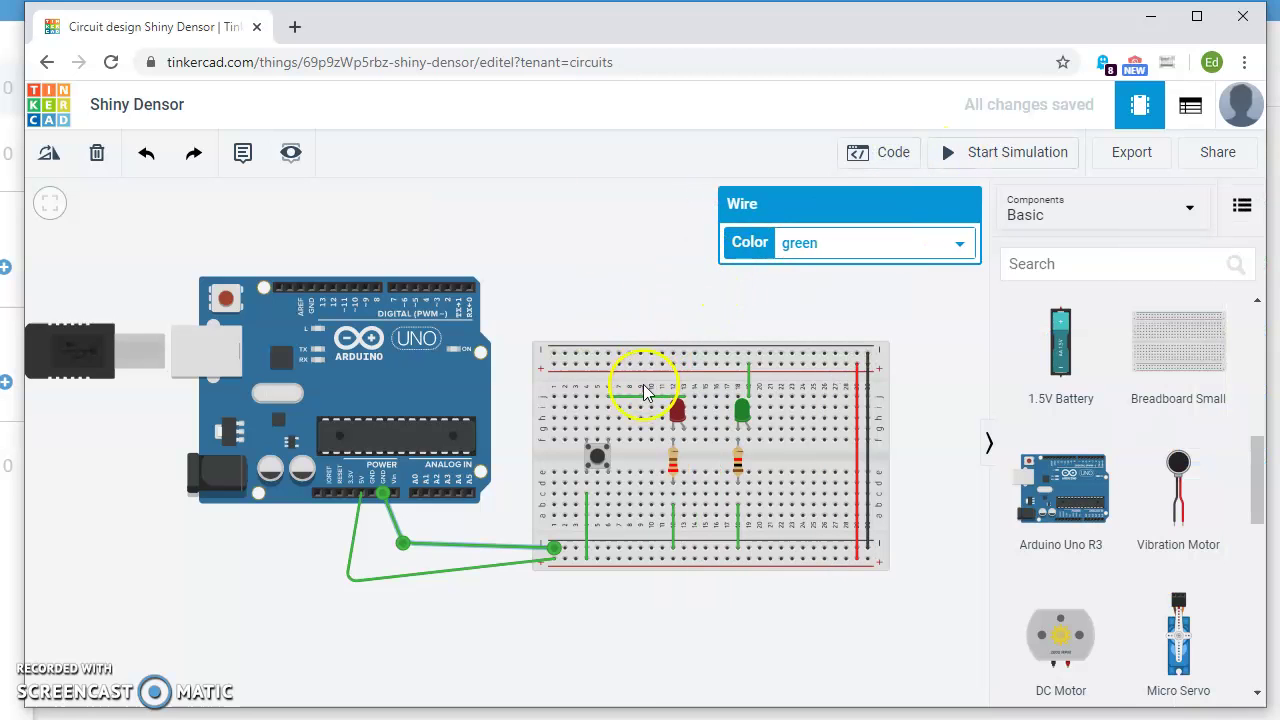
{"action": "left_click_drag", "start_coordinate": [645, 401], "coordinate": [663, 375]}
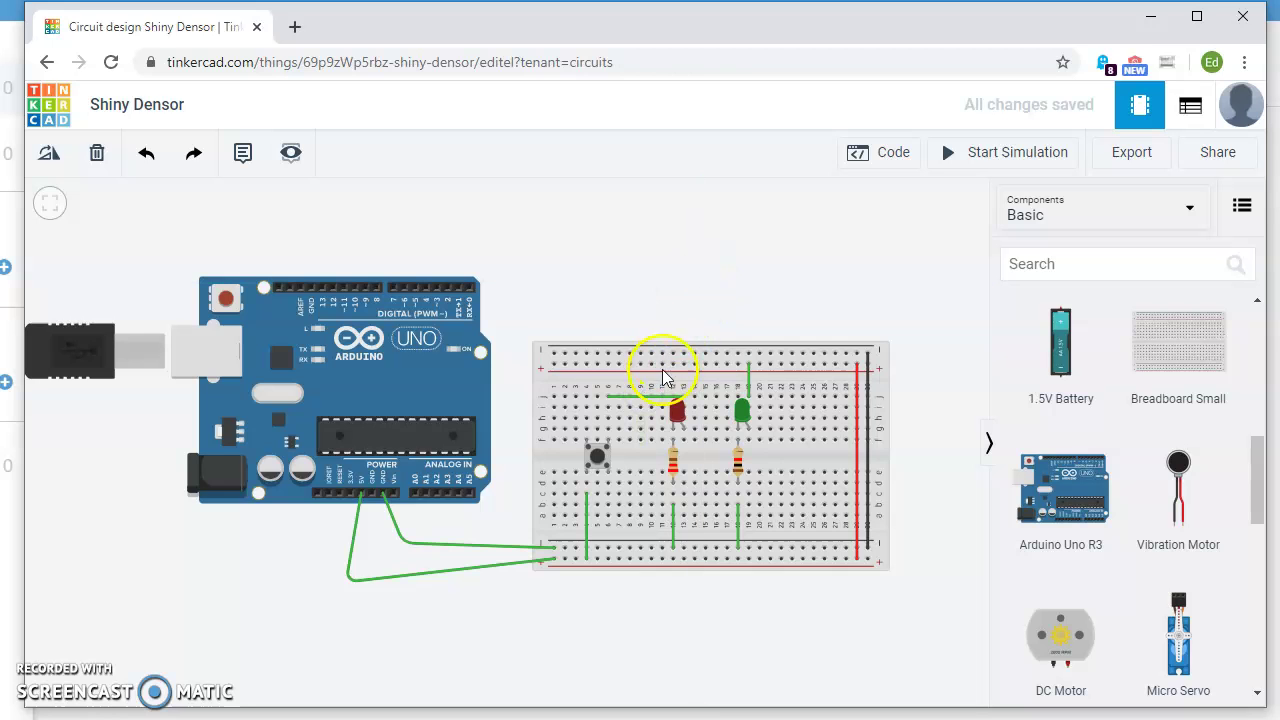
{"action": "left_click", "coordinate": [619, 397]}
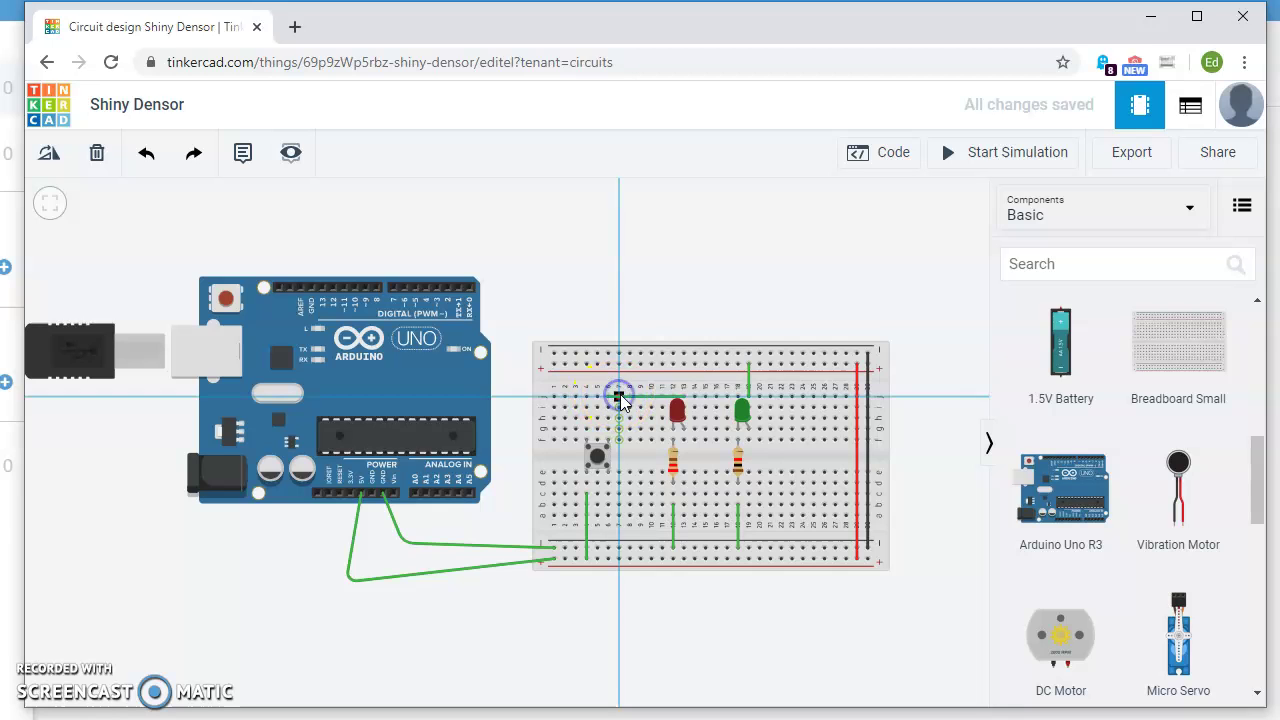
{"action": "left_click", "coordinate": [620, 396]}
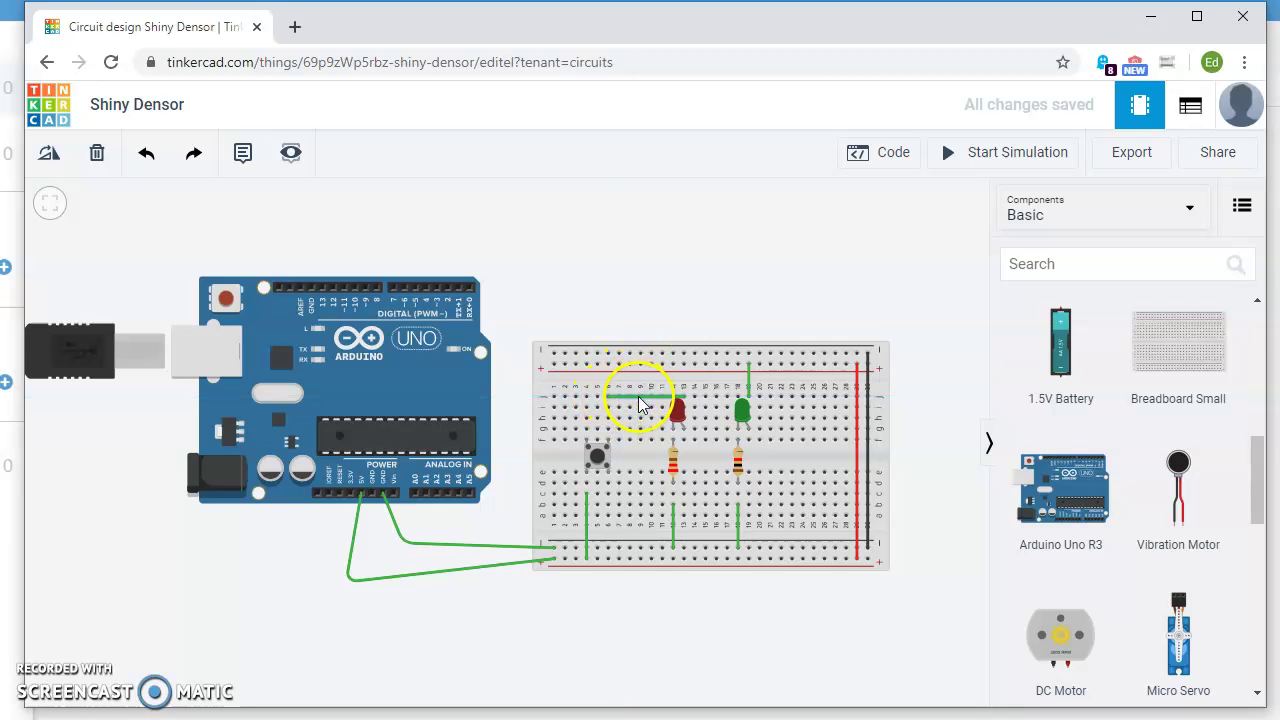
{"action": "left_click", "coordinate": [640, 400]}
{"action": "key", "text": "Delete"}
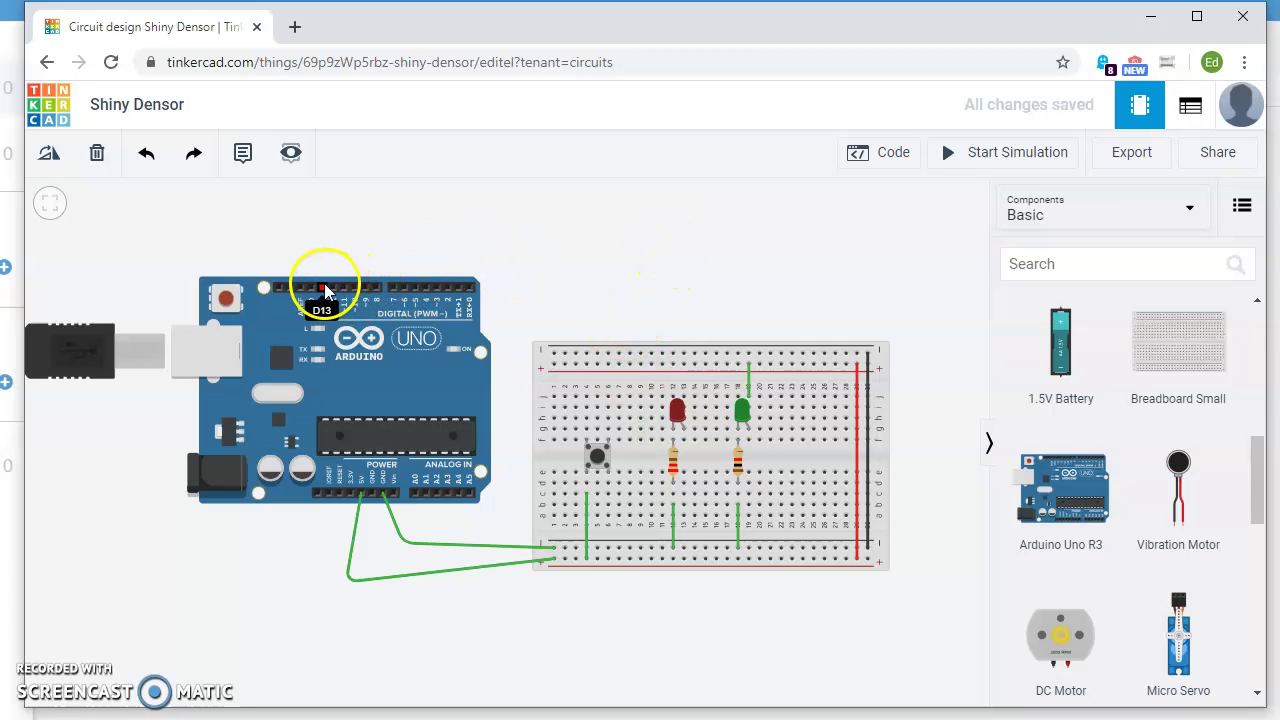
Wire Arduino pin 13 to the red LED's anode column, routing it above the boards, and test it in a simulation run
{"action": "left_click", "coordinate": [324, 250]}
{"action": "left_click", "coordinate": [653, 257]}
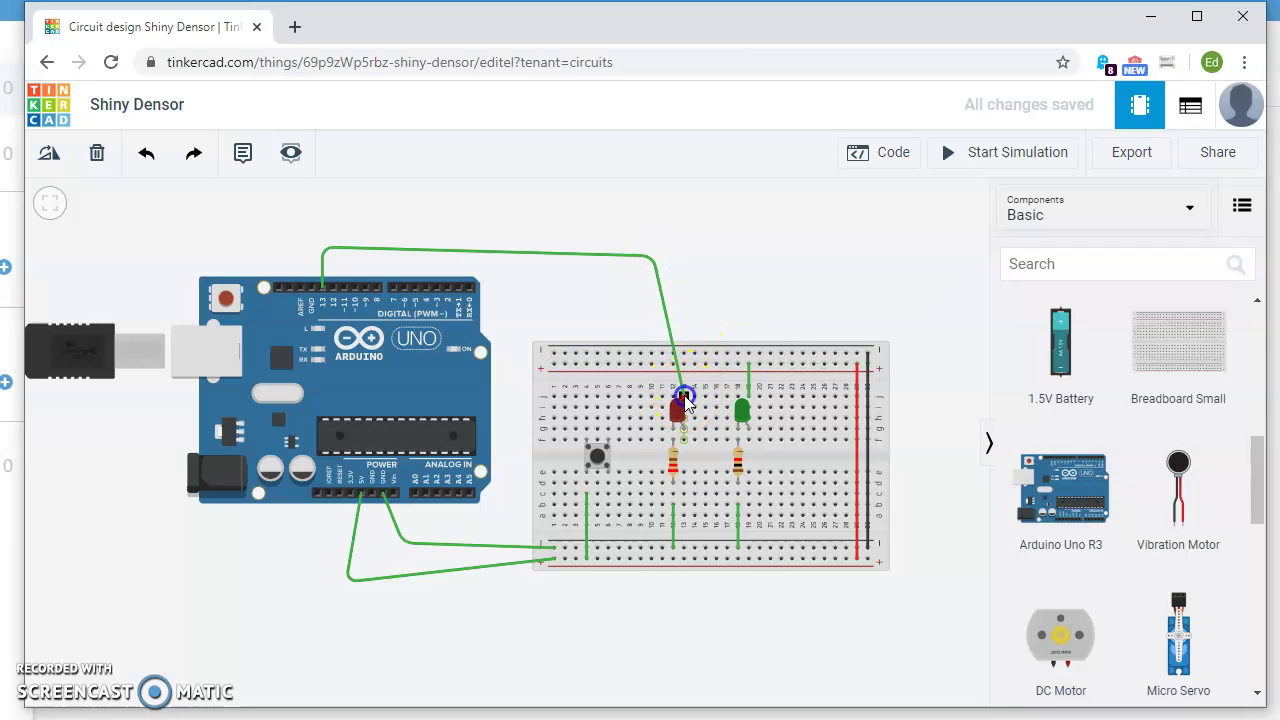
{"action": "left_click", "coordinate": [683, 396]}
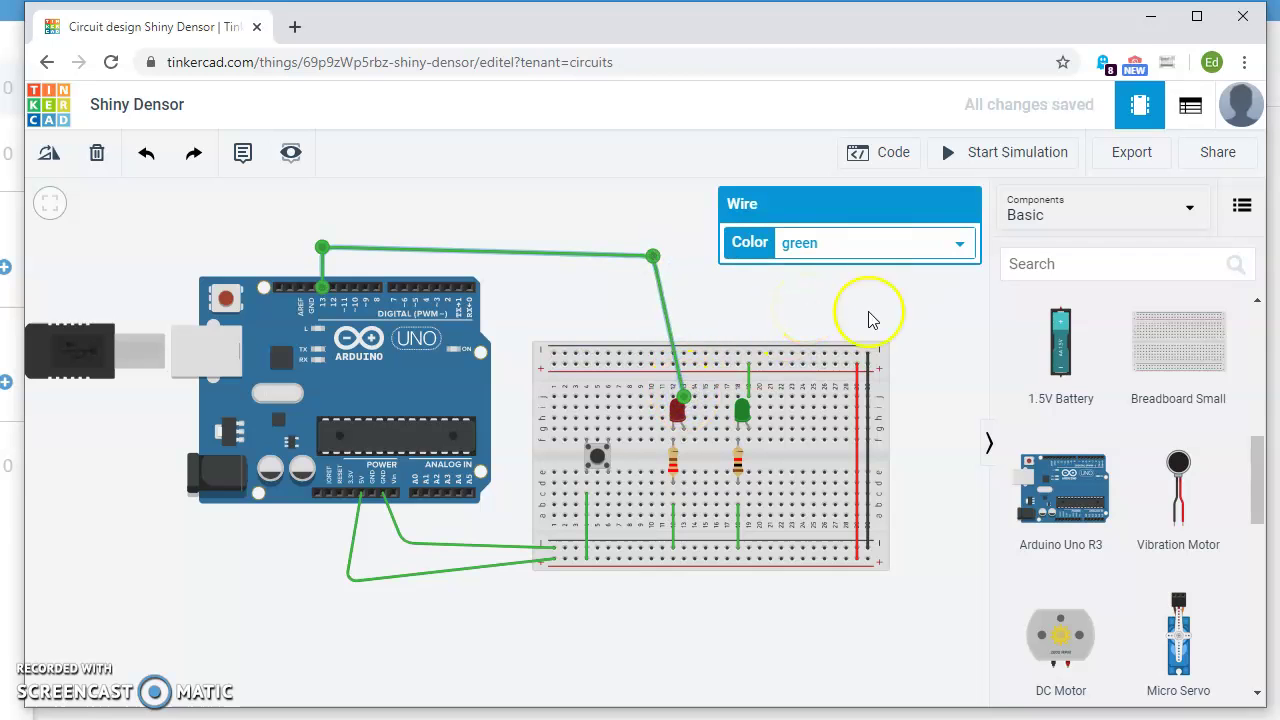
{"action": "left_click", "coordinate": [1030, 152]}
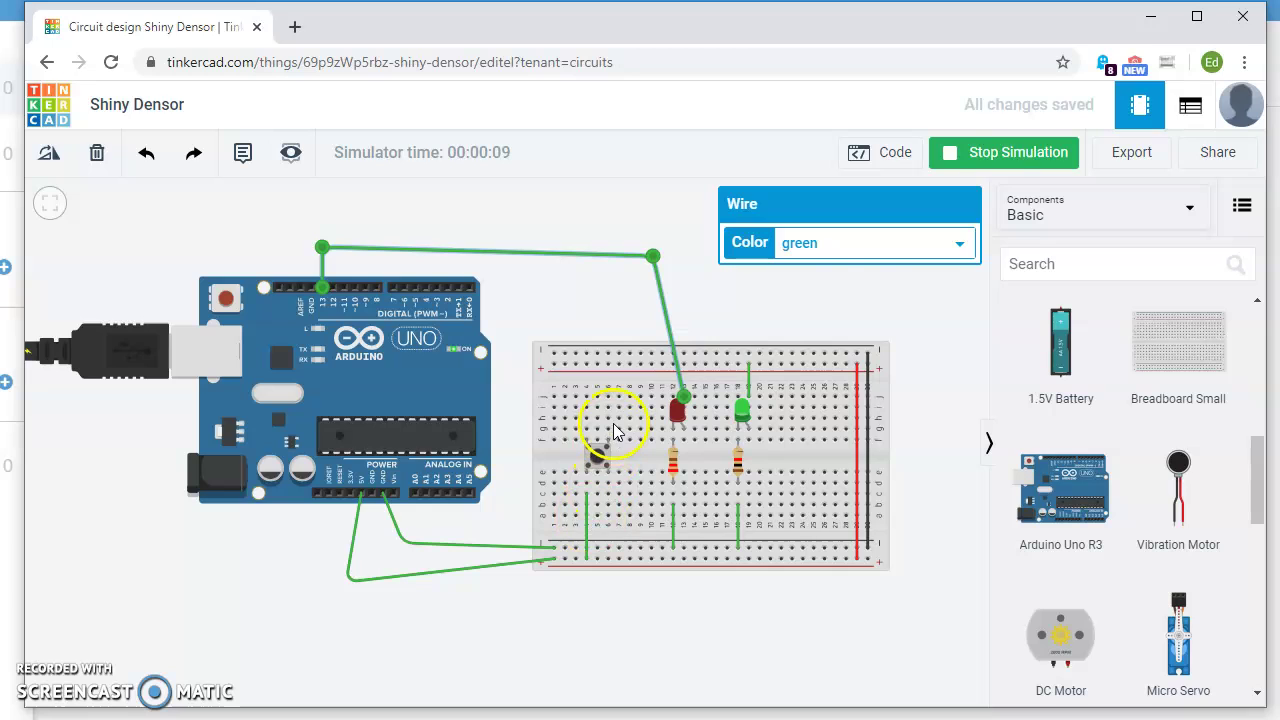
{"action": "left_click", "coordinate": [978, 154]}
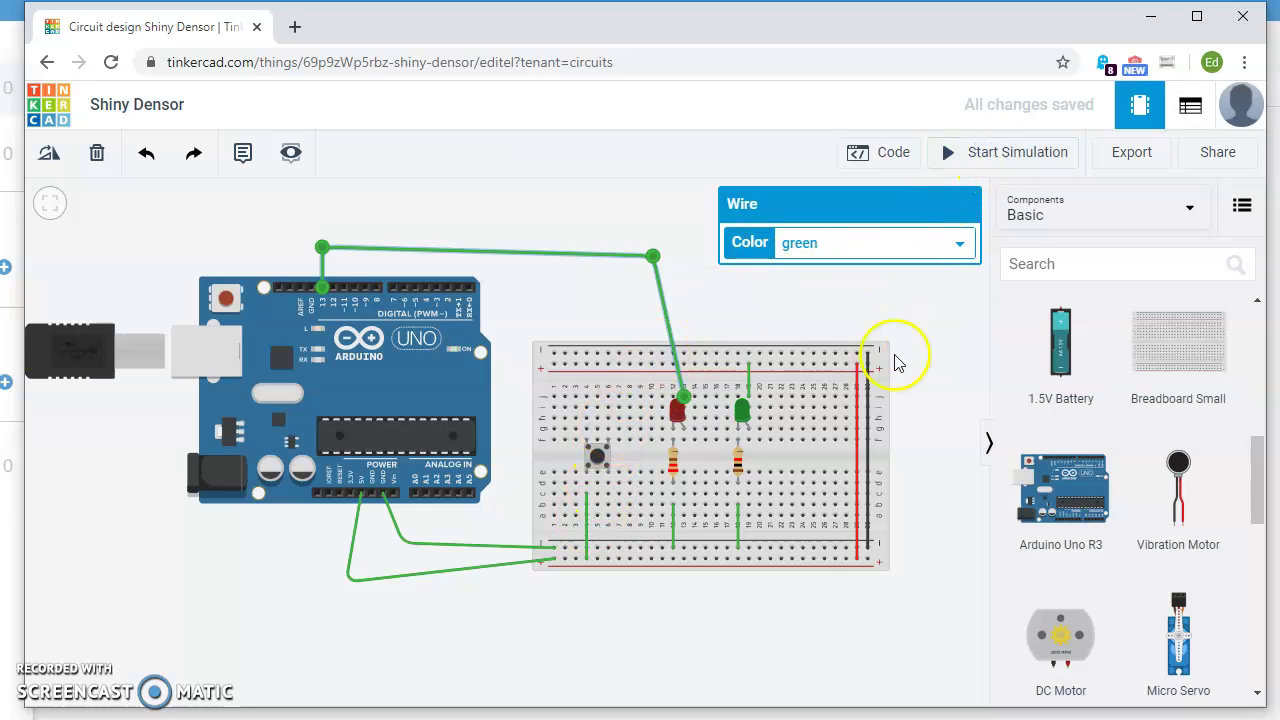
Replace the green LED's wire to the upper positive rail with one to Arduino pin 12, routed above the pin 13 wire
{"action": "left_click", "coordinate": [748, 363]}
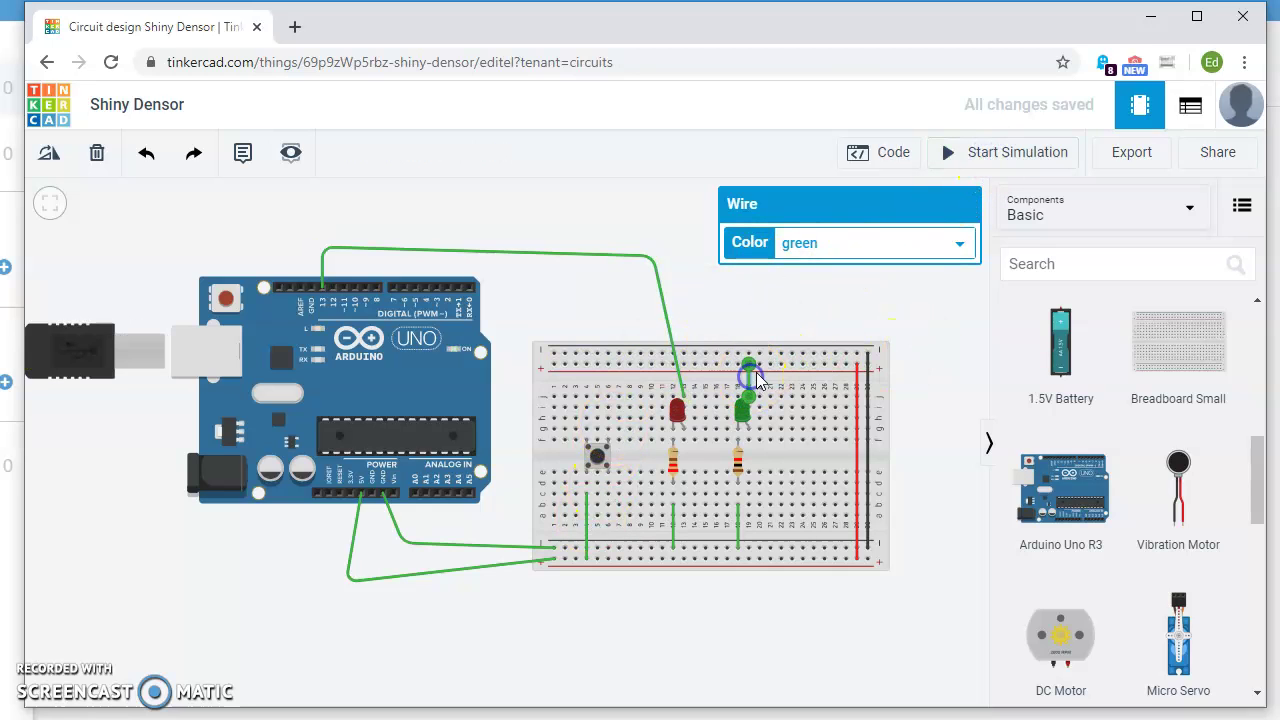
{"action": "left_click", "coordinate": [748, 395]}
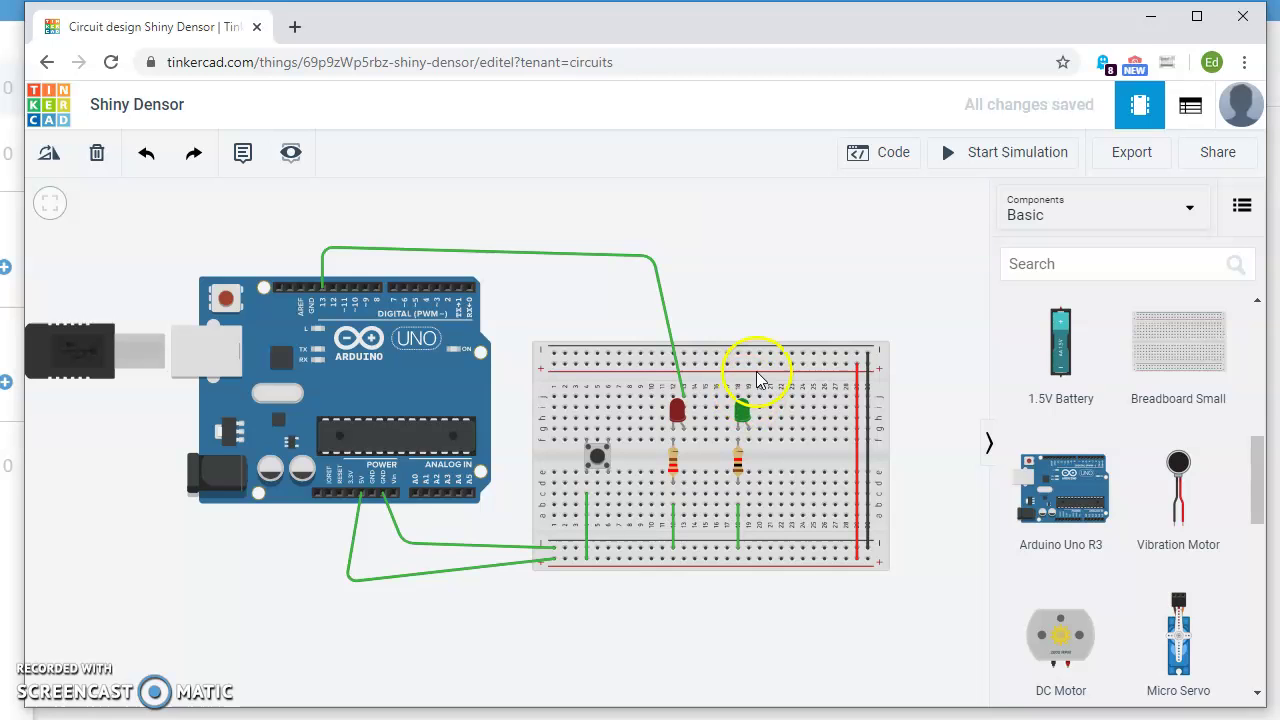
{"action": "left_click", "coordinate": [748, 400]}
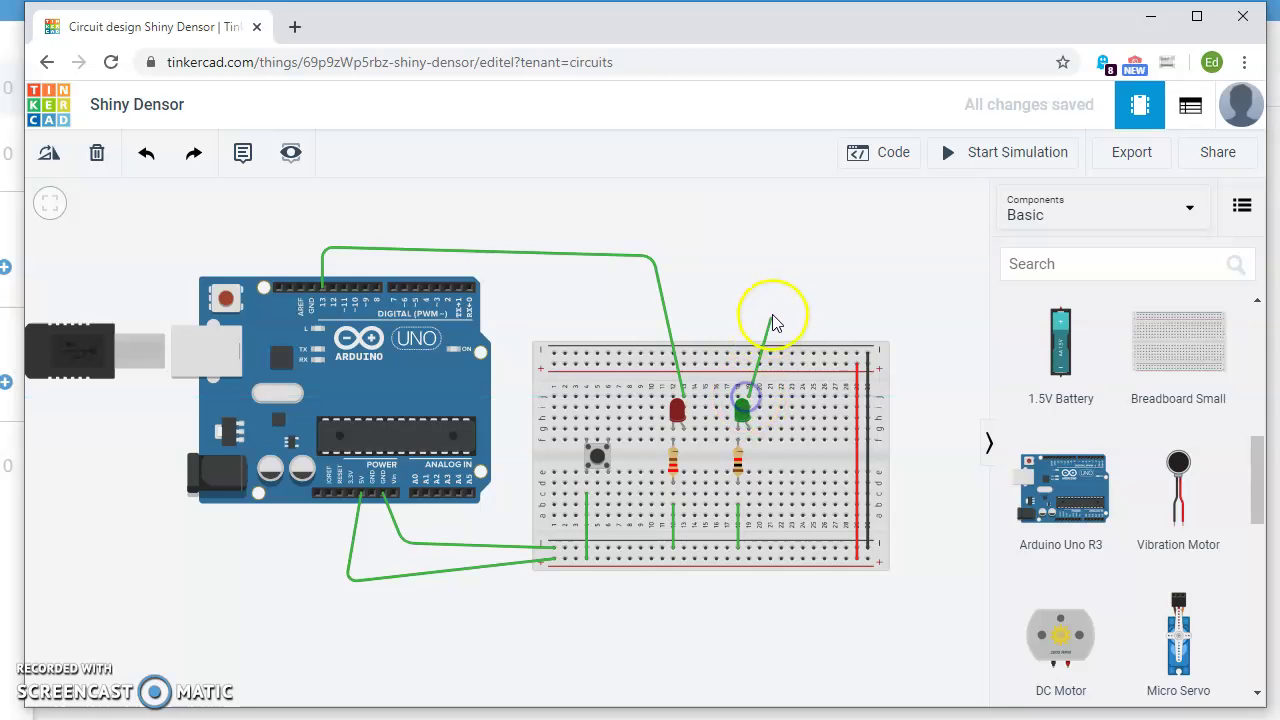
{"action": "left_click", "coordinate": [748, 234]}
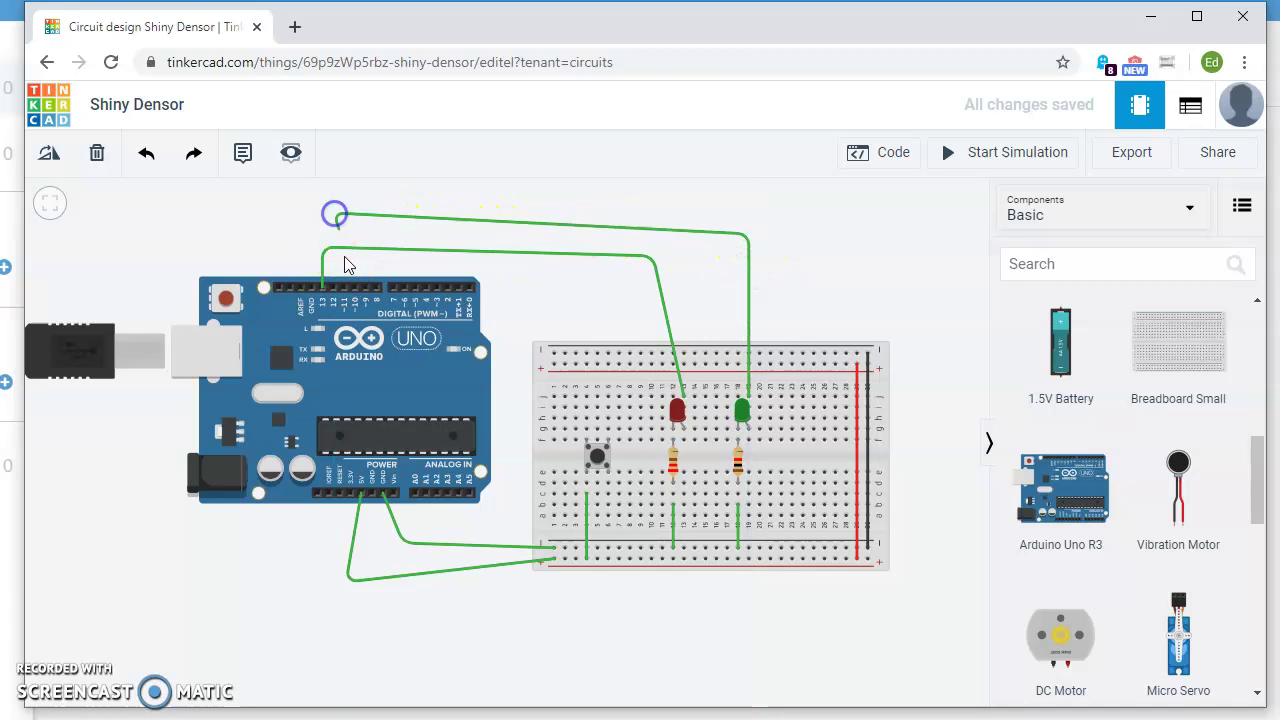
{"action": "left_click", "coordinate": [333, 287]}
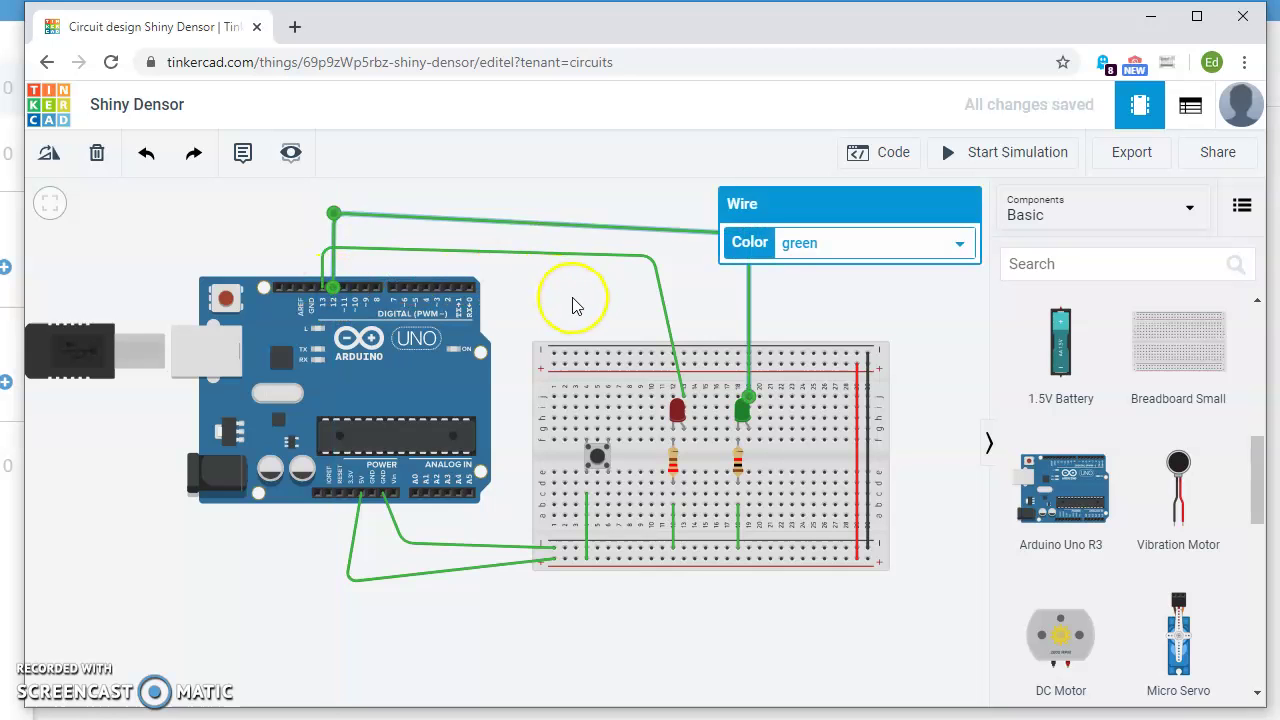
{"action": "left_click", "coordinate": [573, 305]}
{"action": "left_click", "coordinate": [710, 410]}
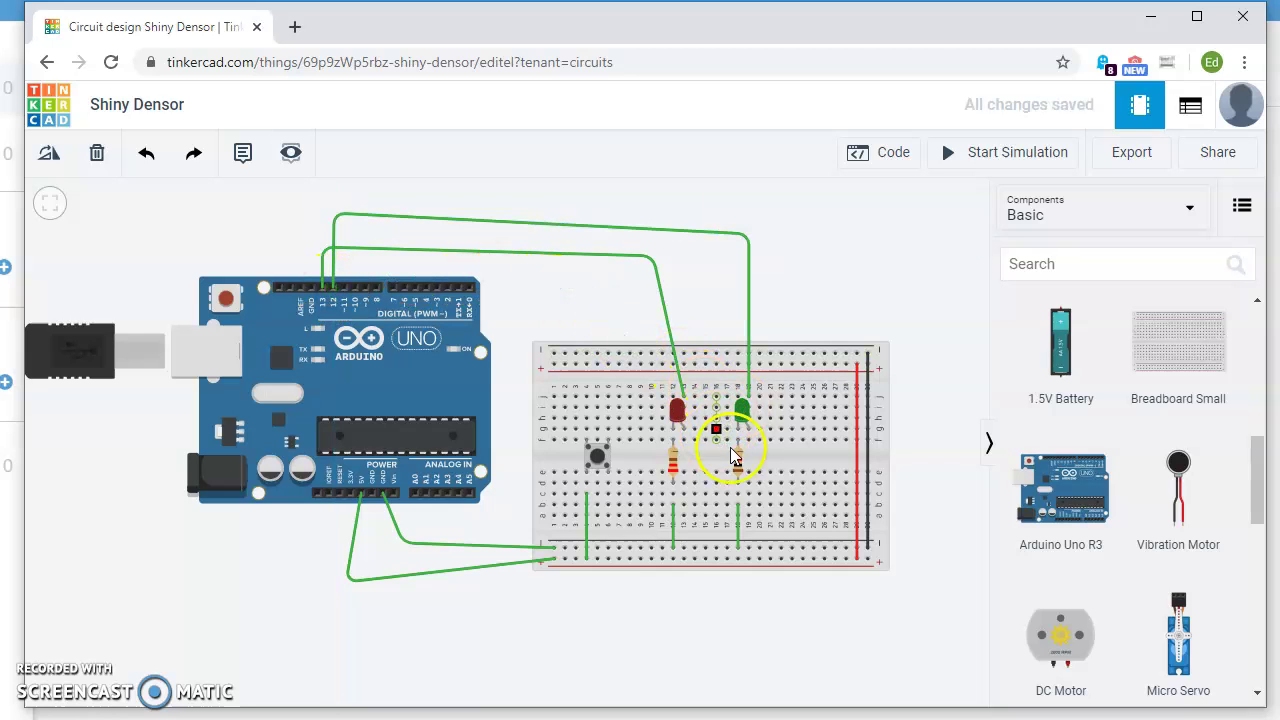
Open the Arduino's block code and remove the "set built-in LED to HIGH" block from the stack
{"action": "left_click", "coordinate": [894, 153]}
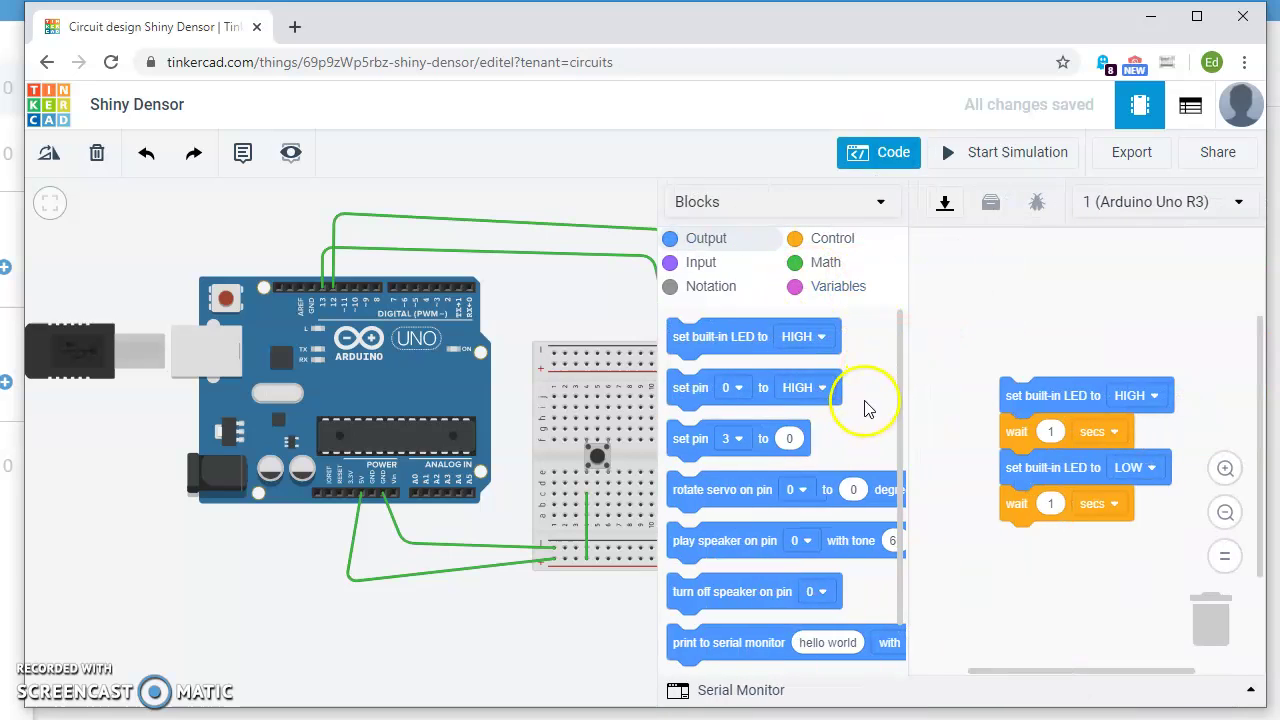
{"action": "left_click_drag", "start_coordinate": [1012, 535], "coordinate": [1016, 506]}
{"action": "left_click_drag", "start_coordinate": [1015, 400], "coordinate": [1006, 457]}
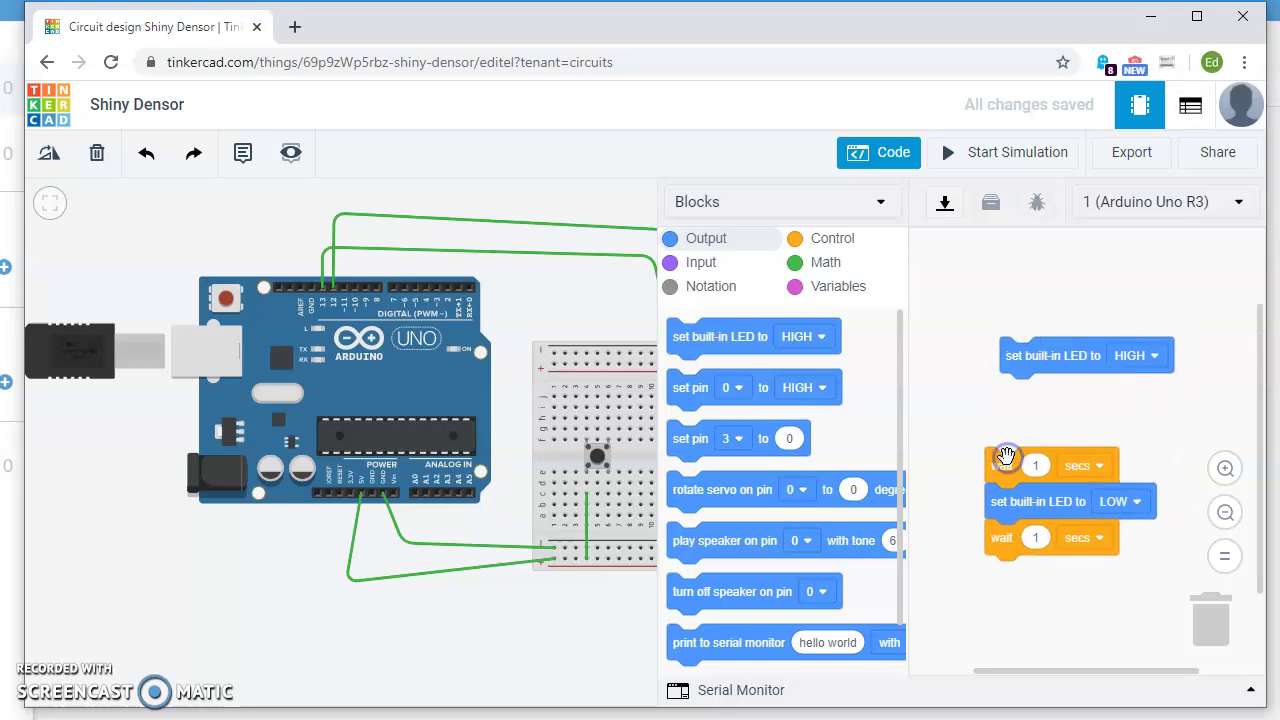
{"action": "left_click_drag", "start_coordinate": [1034, 350], "coordinate": [1246, 610]}
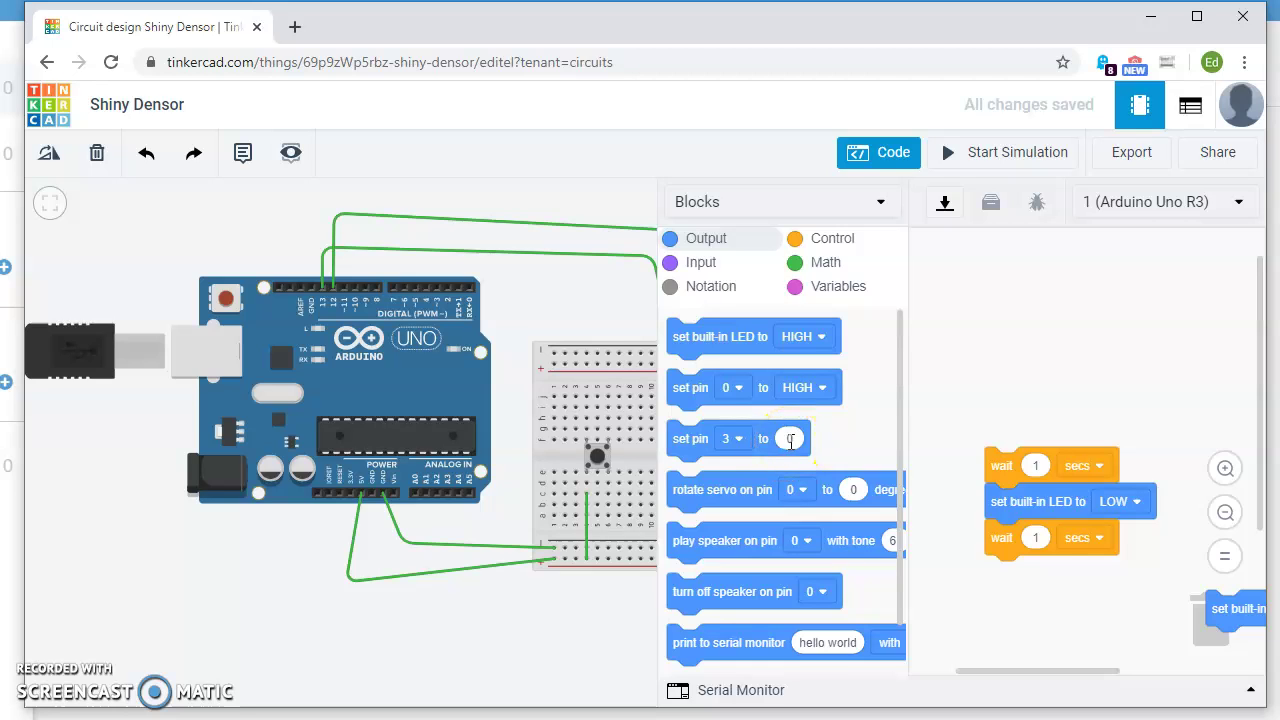
Add two set pin blocks above the first wait block, setting pin 13 to HIGH and pin 12 to LOW
{"action": "left_click_drag", "start_coordinate": [695, 395], "coordinate": [1020, 418]}
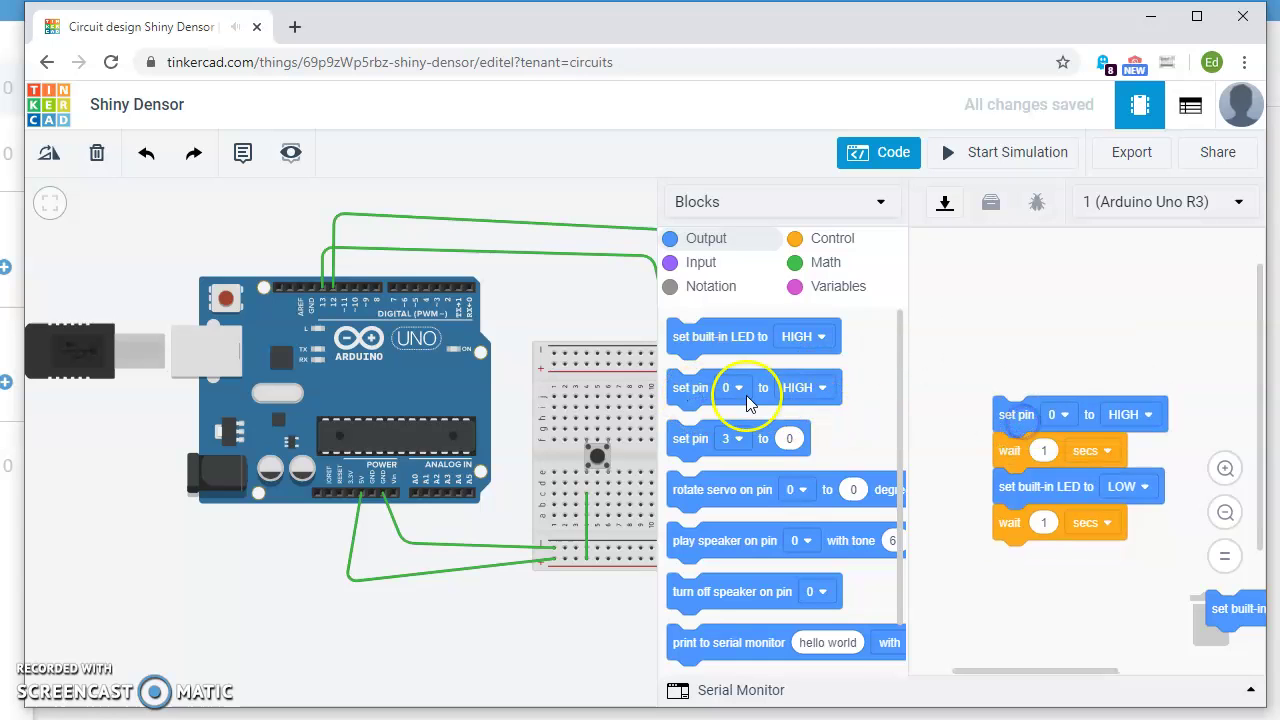
{"action": "left_click_drag", "start_coordinate": [686, 389], "coordinate": [1022, 378]}
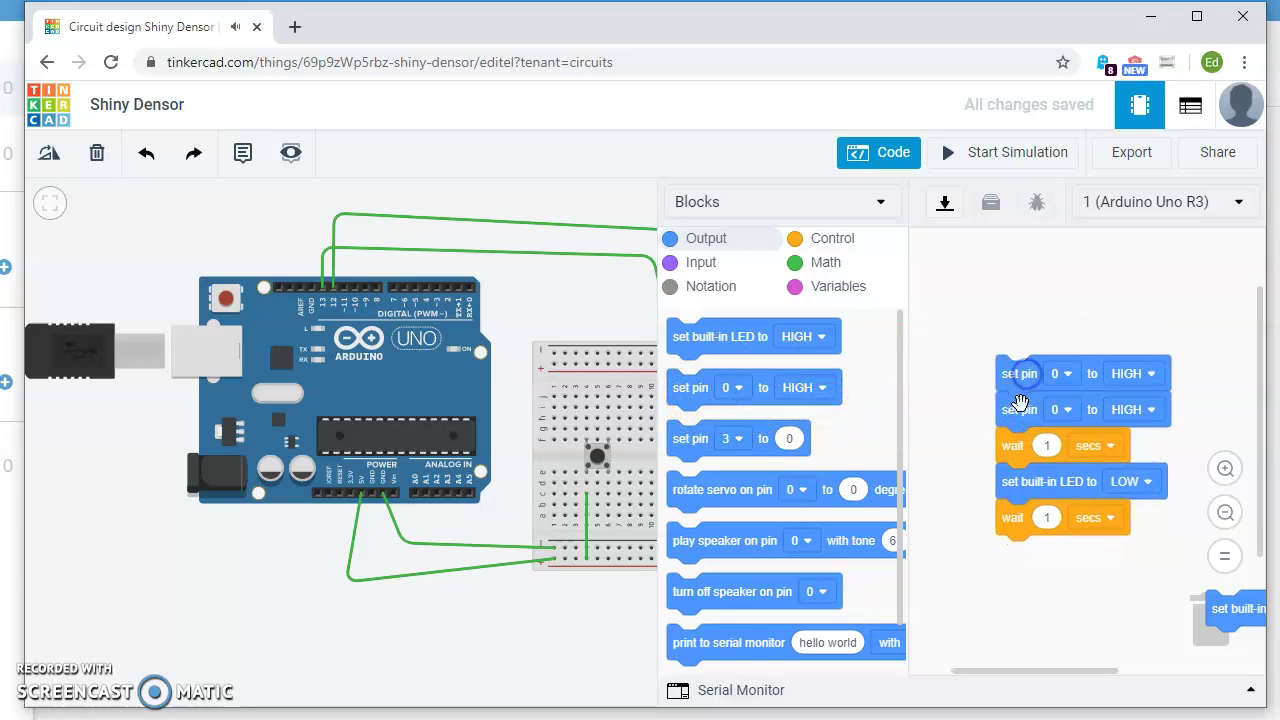
{"action": "left_click", "coordinate": [1064, 375]}
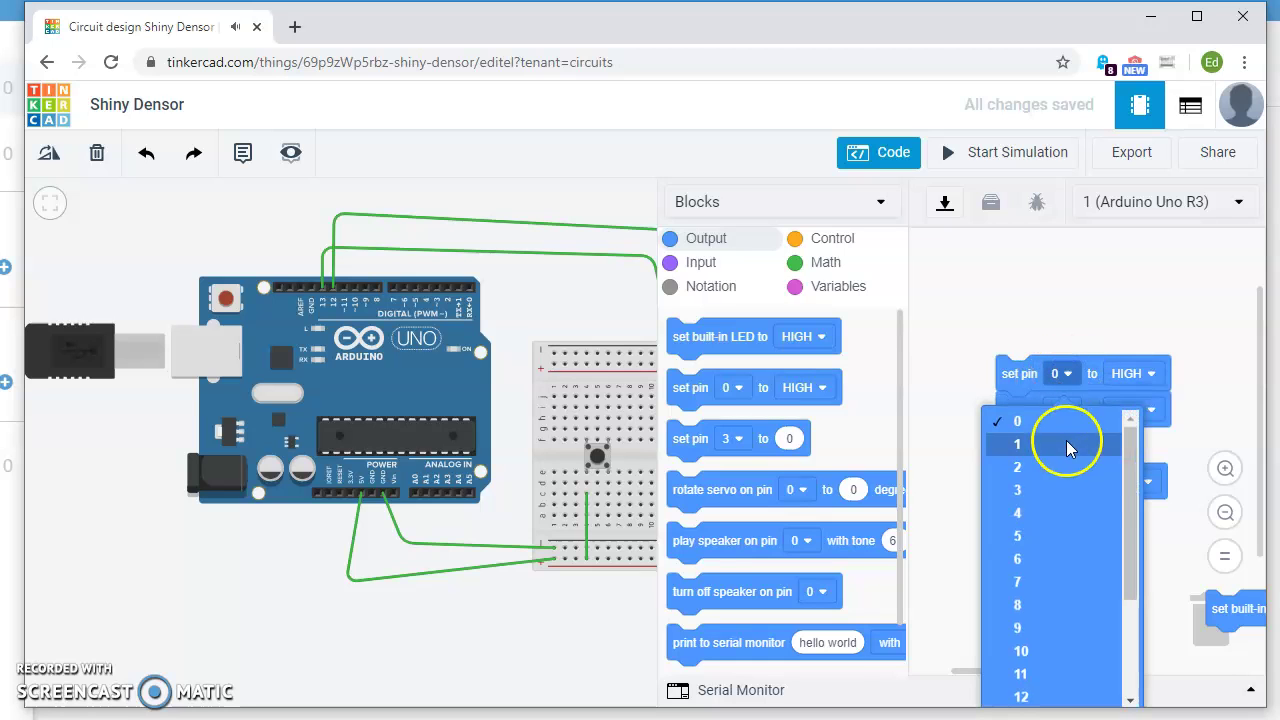
{"action": "scroll", "coordinate": [1110, 530], "scroll_direction": "down", "scroll_amount": 2}
{"action": "left_click", "coordinate": [1087, 558]}
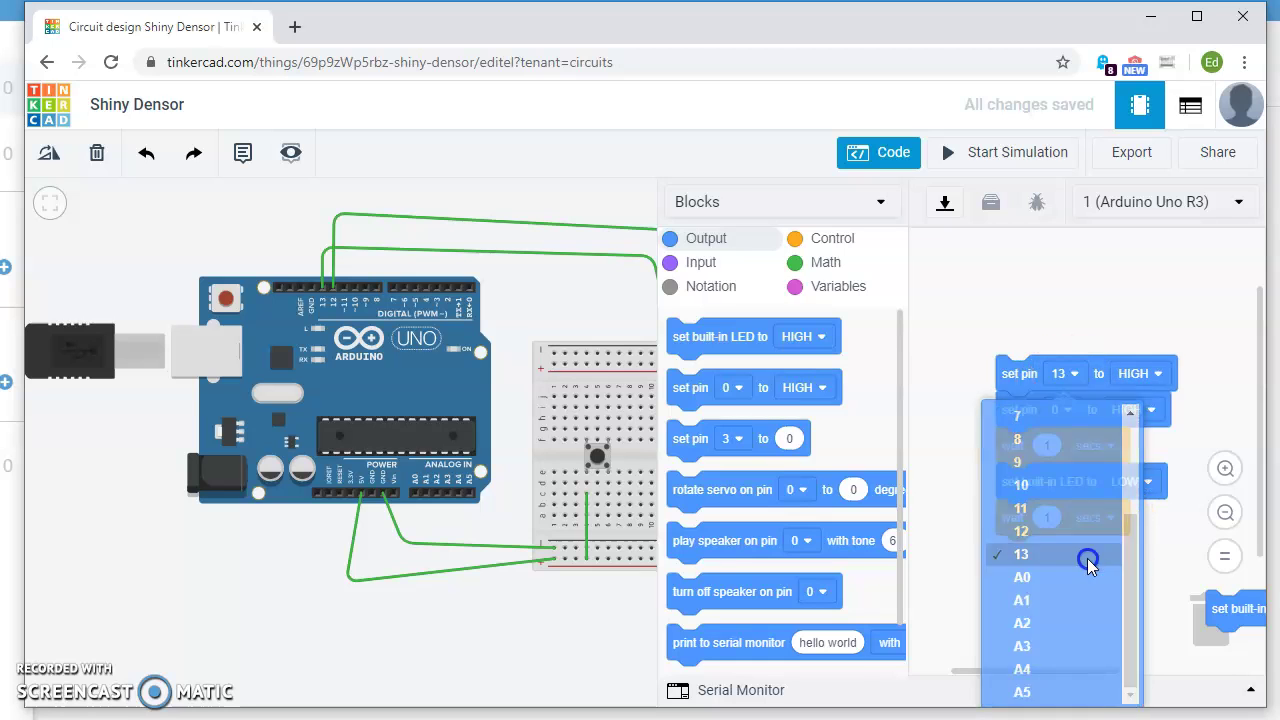
{"action": "left_click", "coordinate": [1070, 406]}
{"action": "scroll", "coordinate": [1073, 542], "scroll_direction": "down", "scroll_amount": 2}
{"action": "left_click", "coordinate": [1069, 571]}
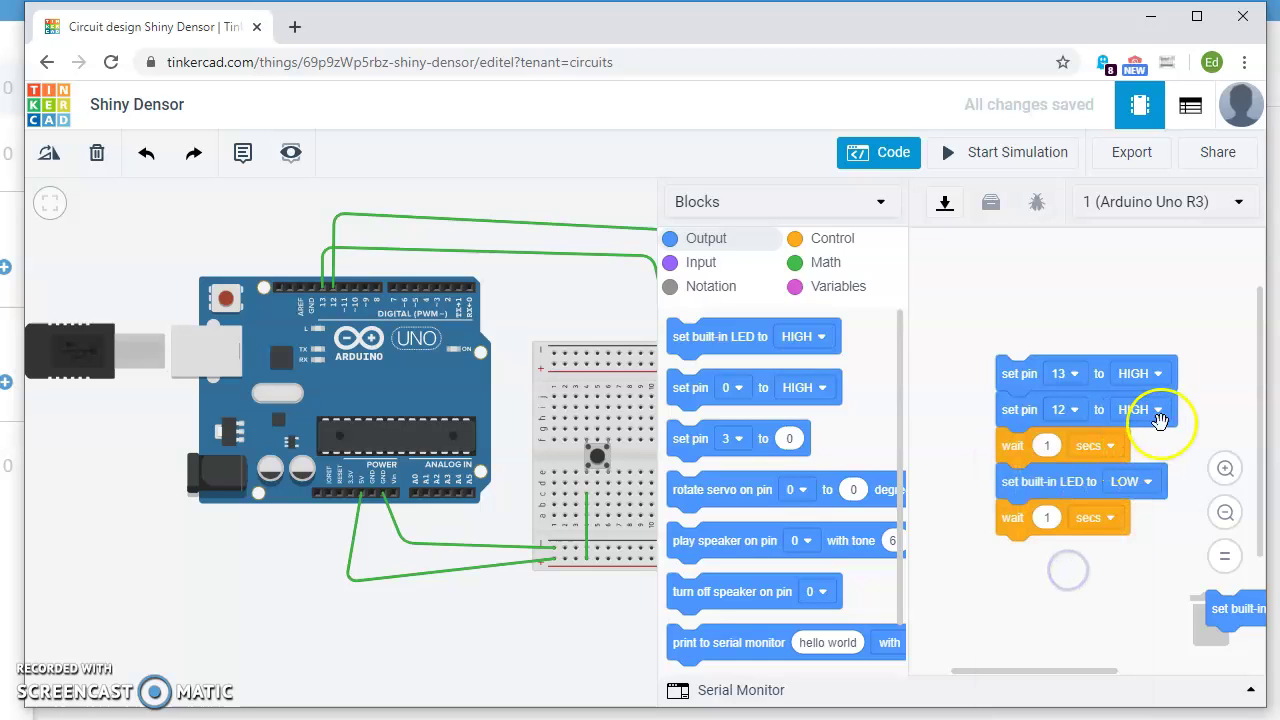
{"action": "left_click", "coordinate": [1161, 410]}
{"action": "left_click", "coordinate": [1136, 481]}
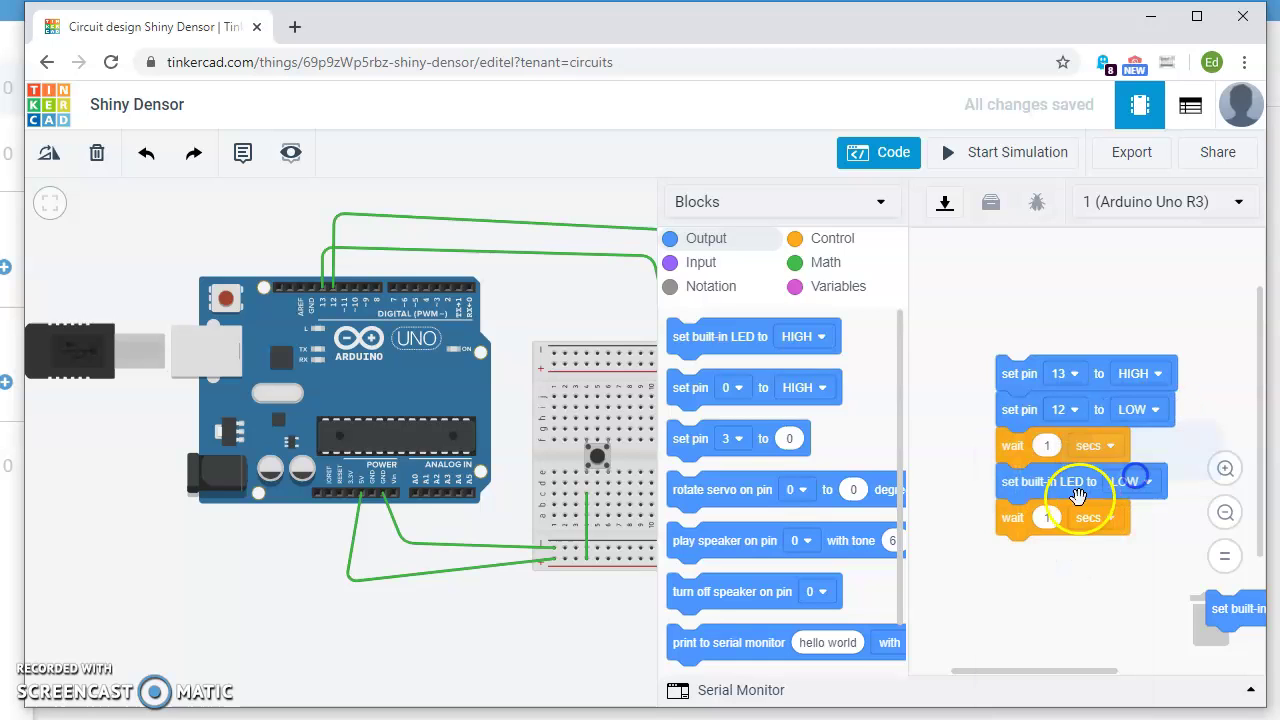
Discard the "set built-in LED to LOW" block and place one 1-second wait block above the pin 13 block
{"action": "left_click_drag", "start_coordinate": [1045, 486], "coordinate": [1013, 346]}
{"action": "left_click_drag", "start_coordinate": [1119, 619], "coordinate": [1229, 650]}
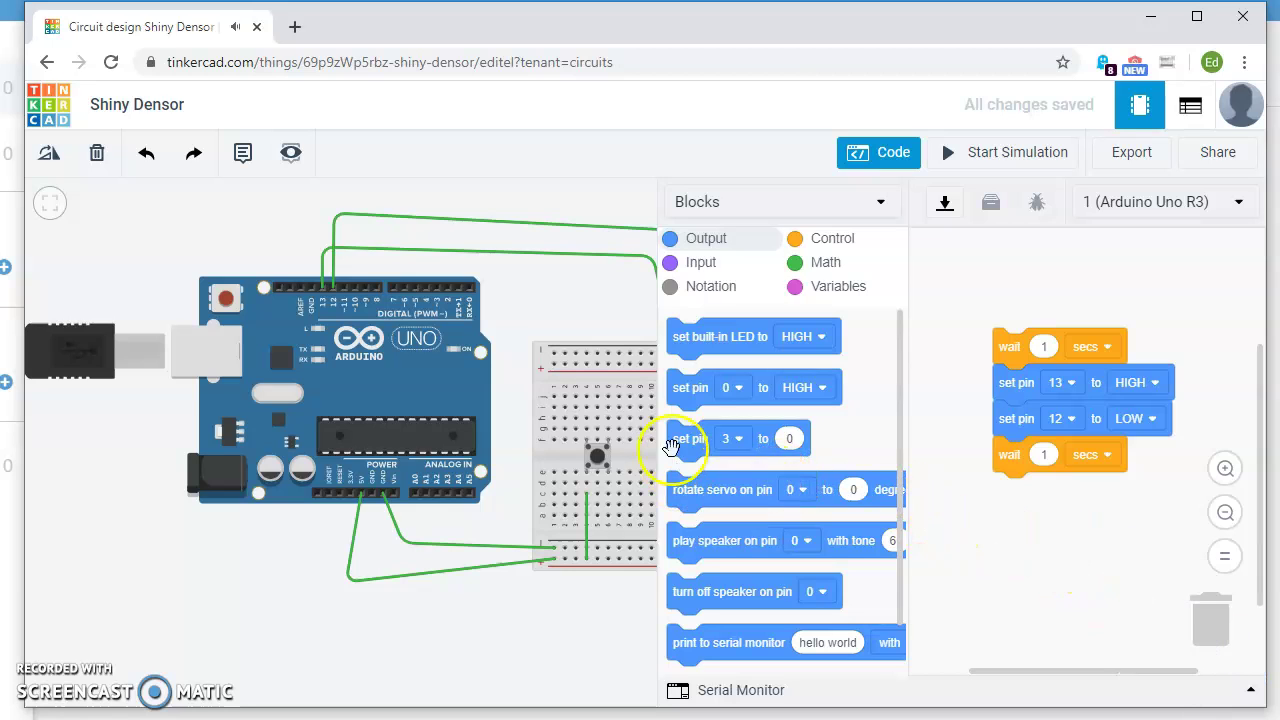
Append two set pin blocks below the last wait block, setting pin 13 to LOW and pin 12 to HIGH
{"action": "left_click_drag", "start_coordinate": [688, 389], "coordinate": [1035, 508]}
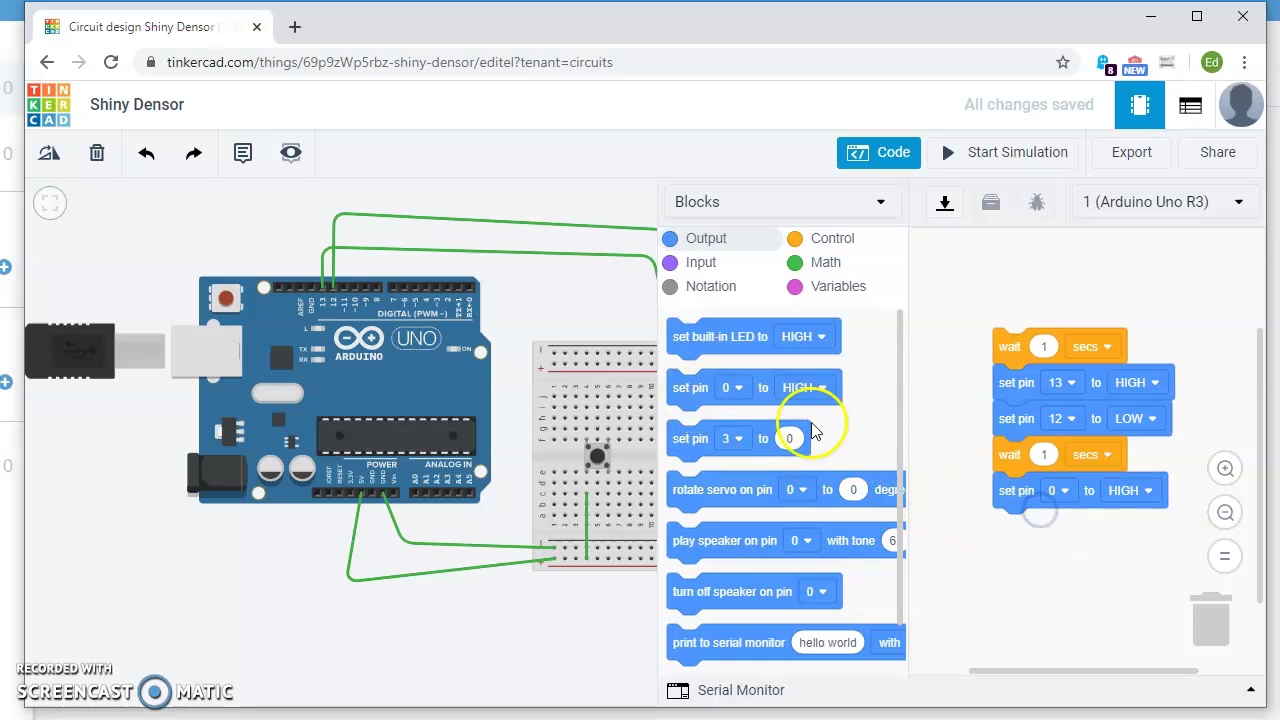
{"action": "left_click_drag", "start_coordinate": [700, 384], "coordinate": [1012, 524]}
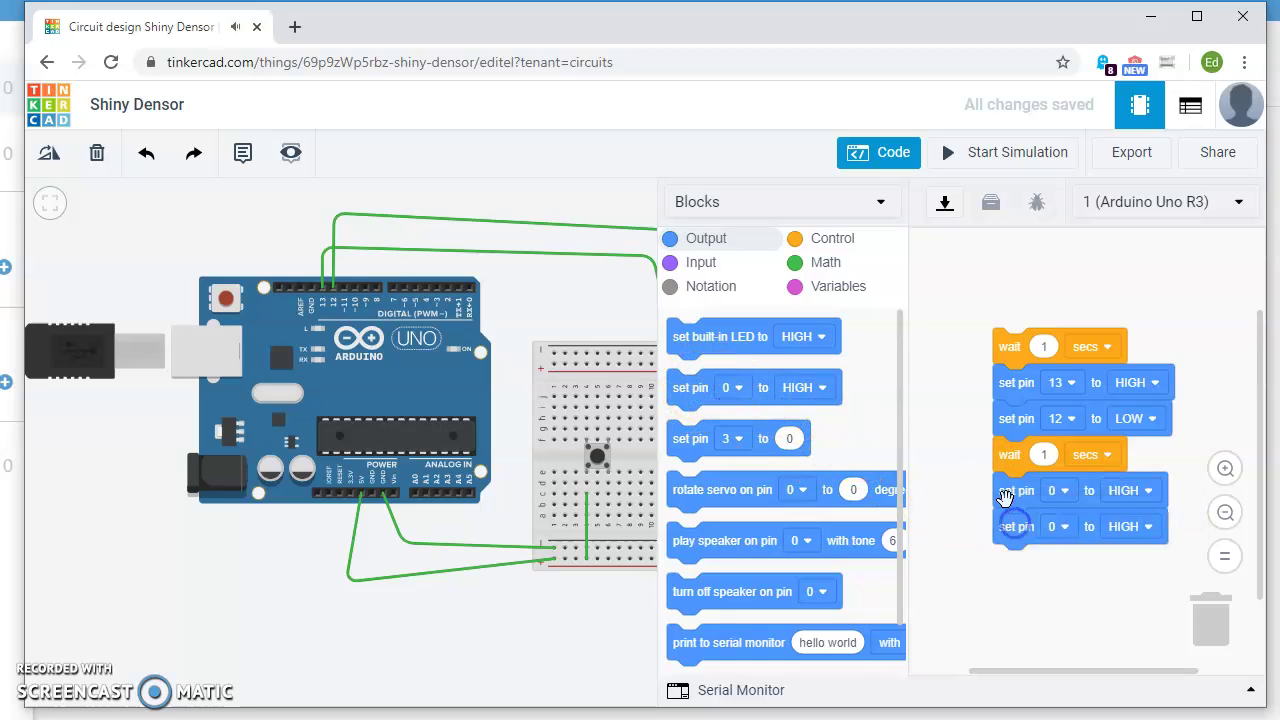
{"action": "left_click", "coordinate": [1064, 490]}
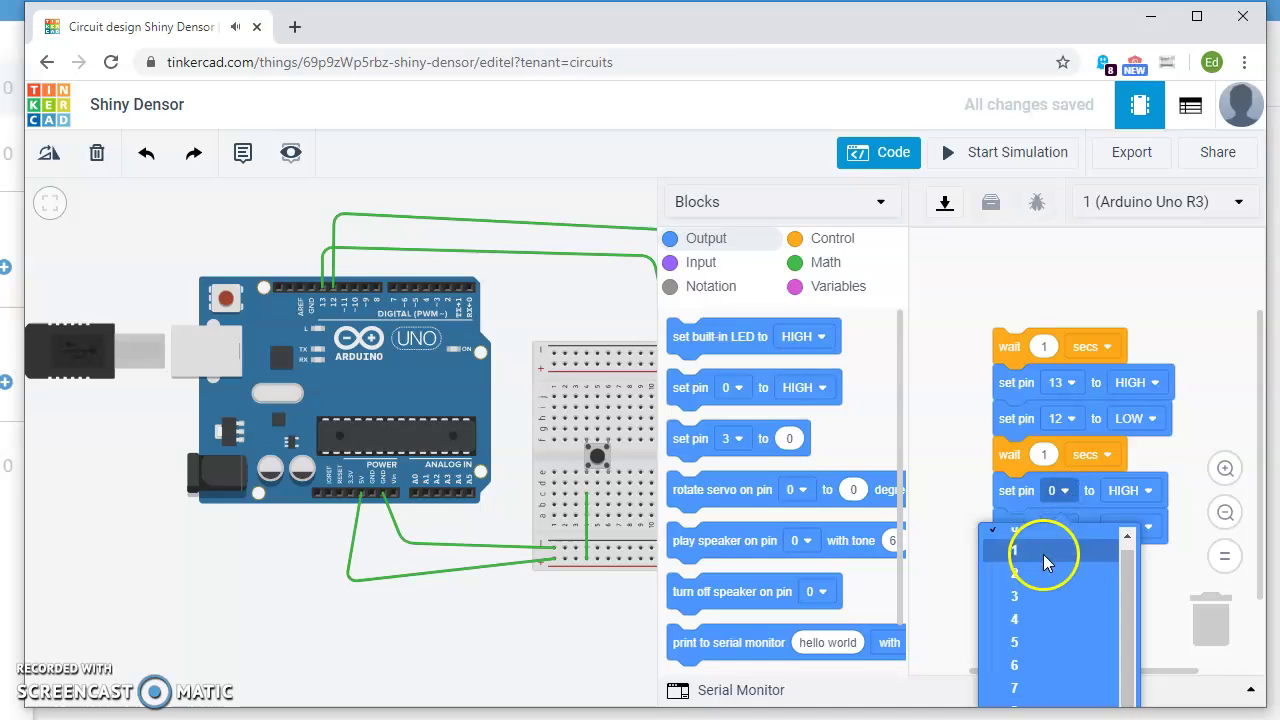
{"action": "scroll", "coordinate": [1043, 560], "scroll_direction": "down", "scroll_amount": 3}
{"action": "left_click", "coordinate": [1033, 678]}
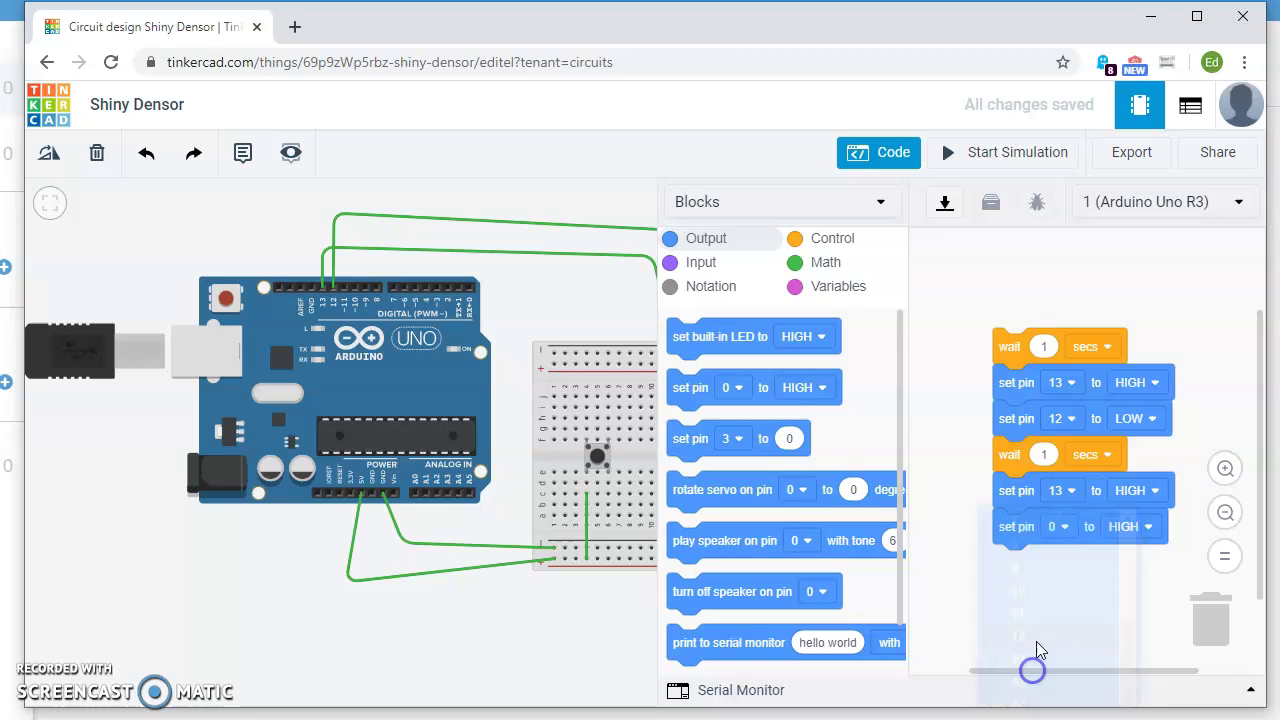
{"action": "left_click", "coordinate": [1155, 494]}
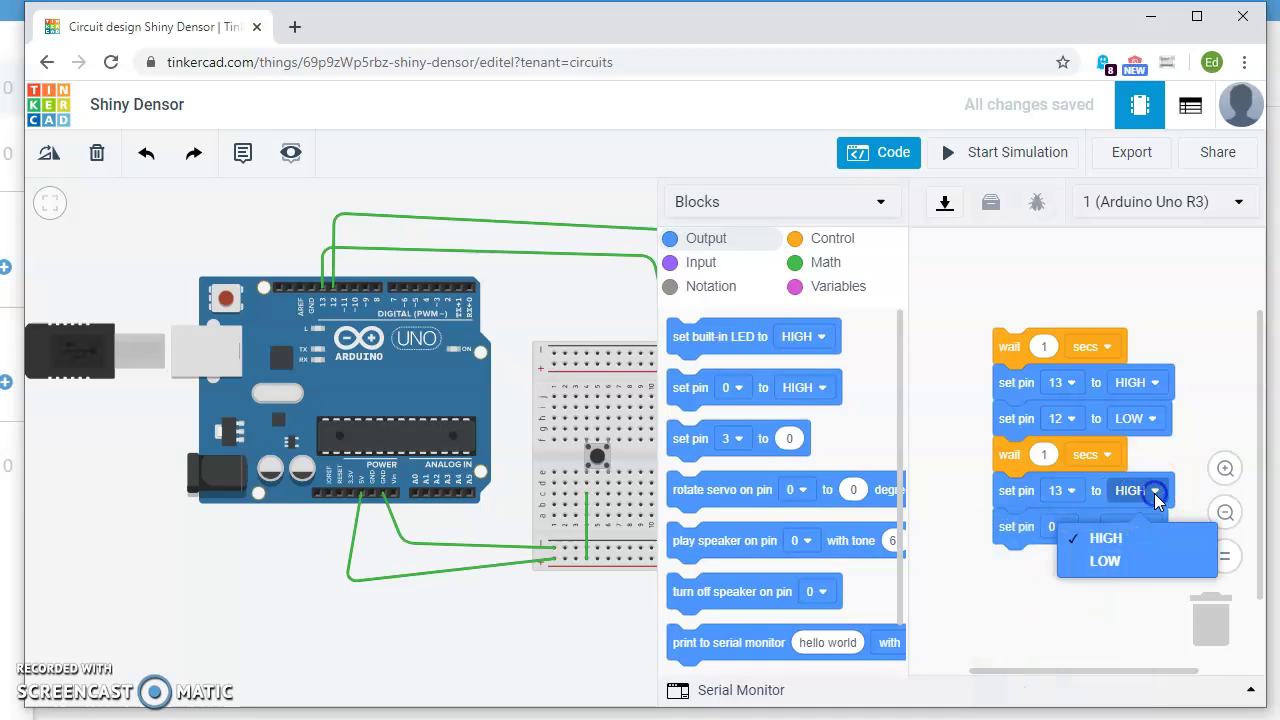
{"action": "left_click", "coordinate": [1122, 556]}
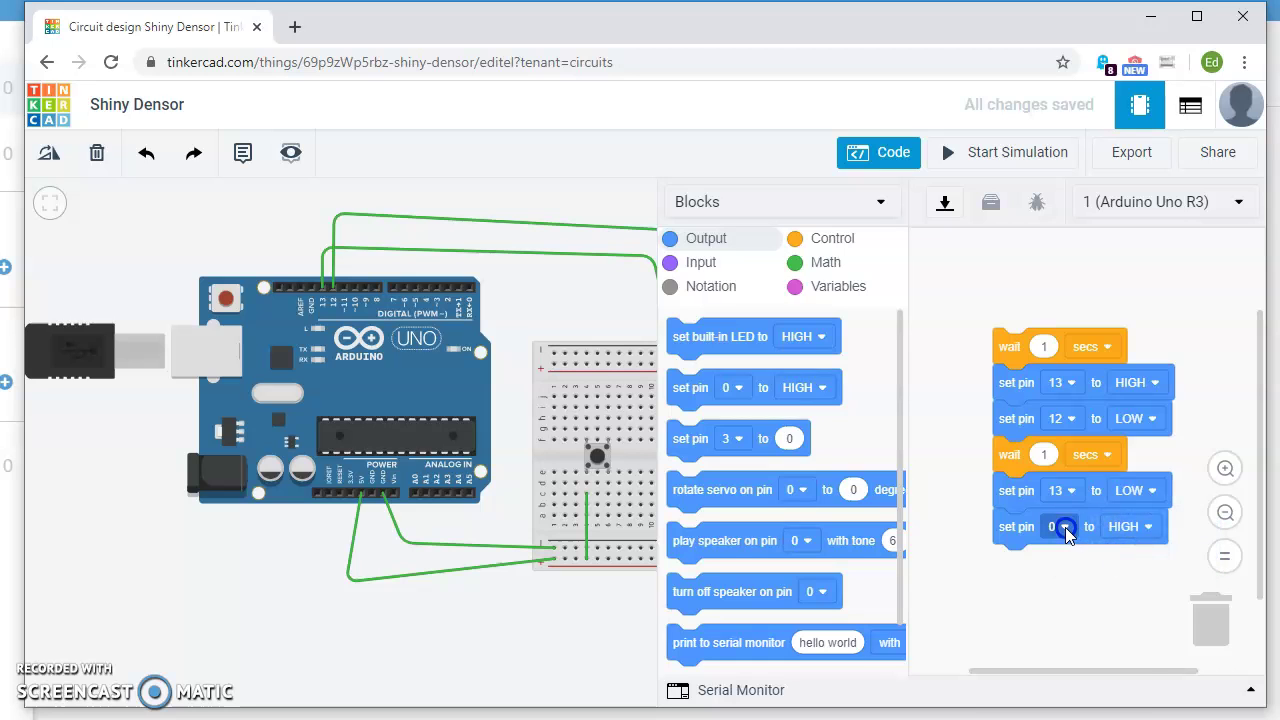
{"action": "left_click", "coordinate": [1060, 527]}
{"action": "scroll", "coordinate": [1088, 585], "scroll_direction": "down", "scroll_amount": 3}
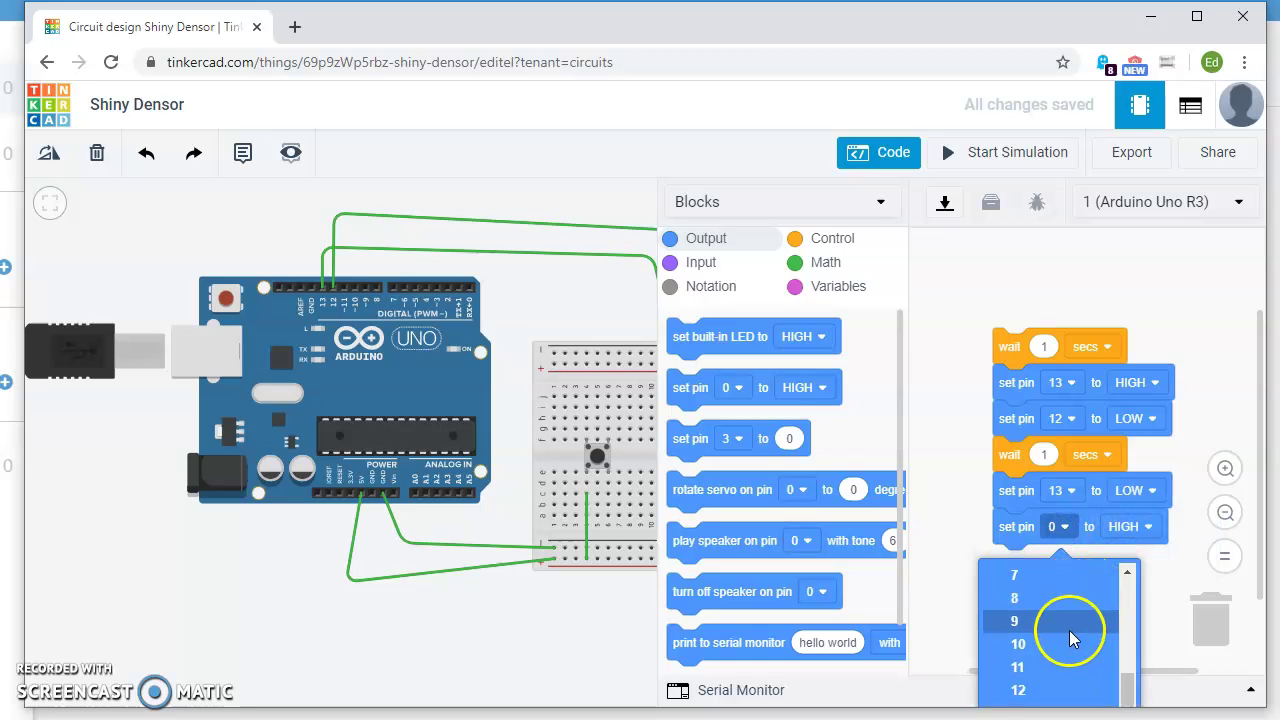
{"action": "left_click", "coordinate": [1045, 689]}
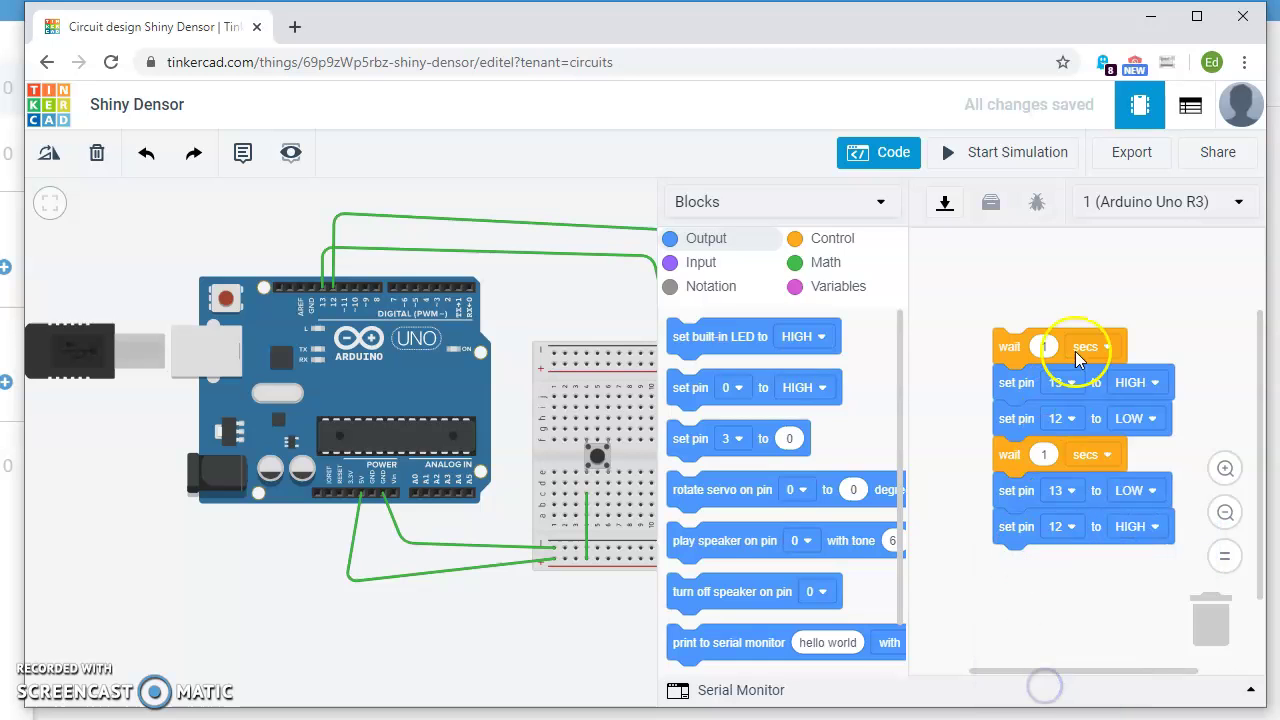
Close the code view and simulate the circuit to check how the red and green LEDs alternate
{"action": "left_click", "coordinate": [891, 155]}
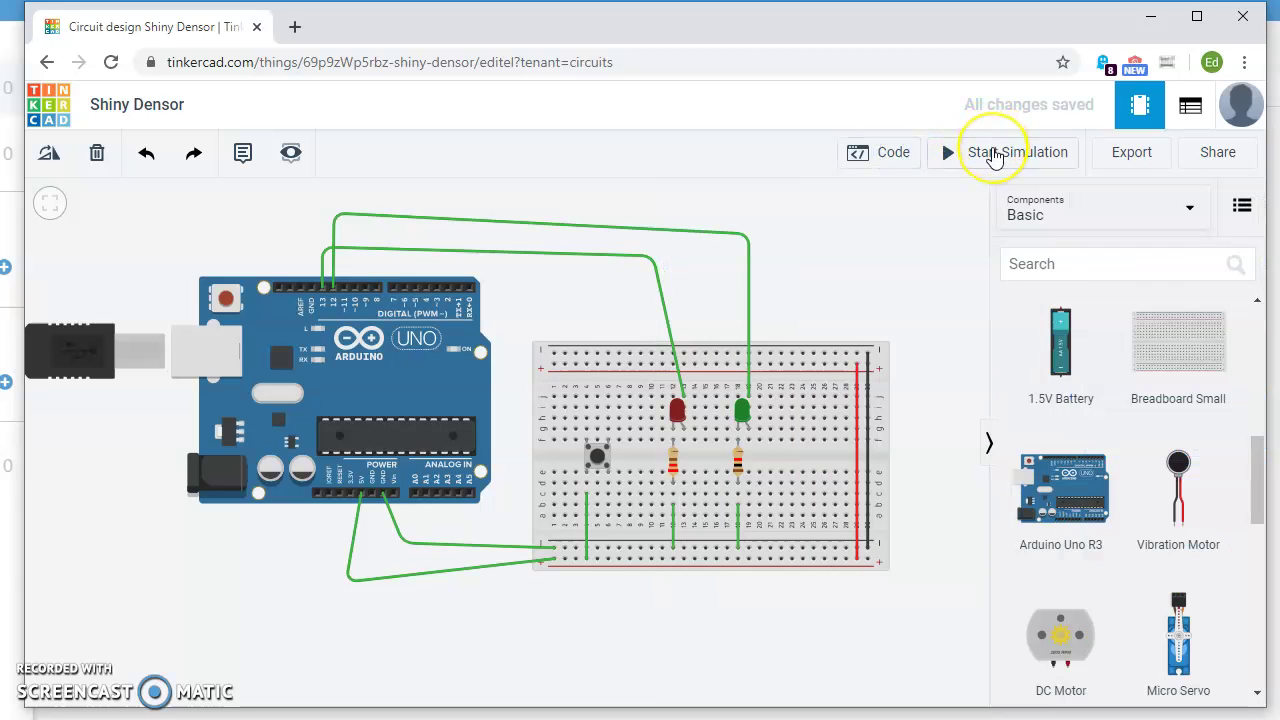
{"action": "left_click", "coordinate": [993, 157]}
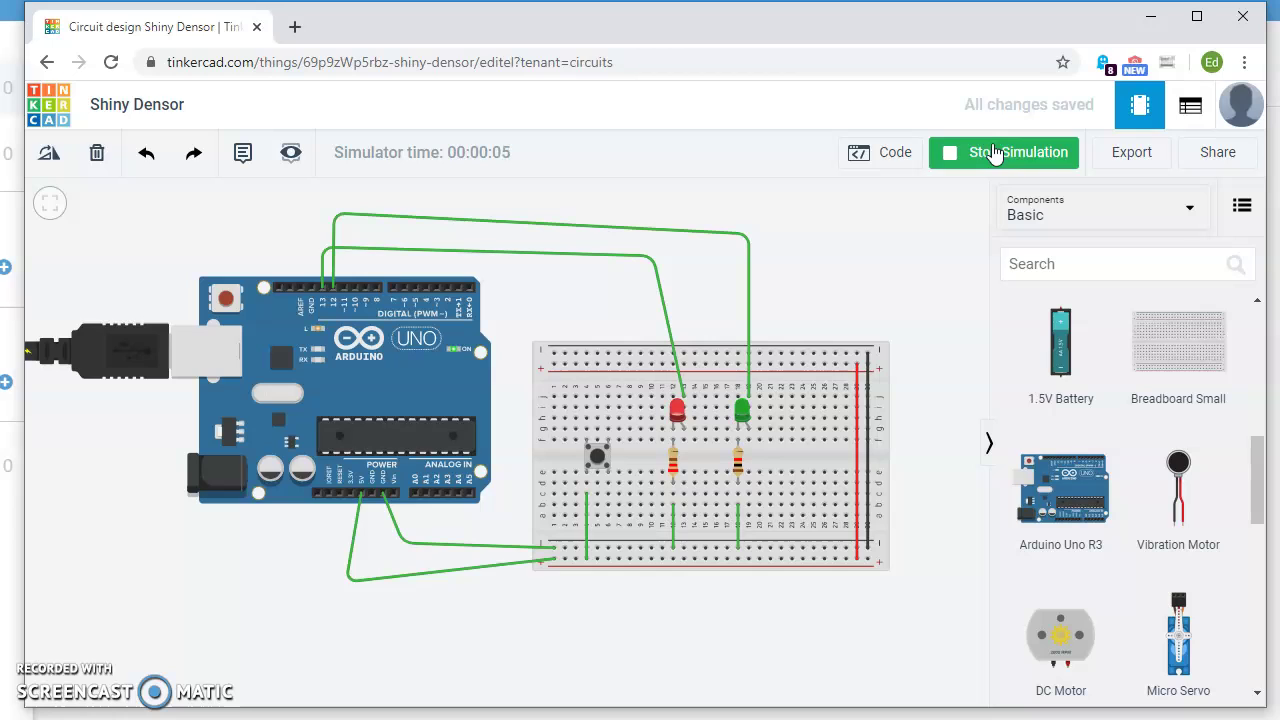
Stop the simulation and replace the pushbutton's wire to the positive rail with a wire to the lower negative rail
{"action": "left_click", "coordinate": [980, 163]}
{"action": "left_click", "coordinate": [988, 162]}
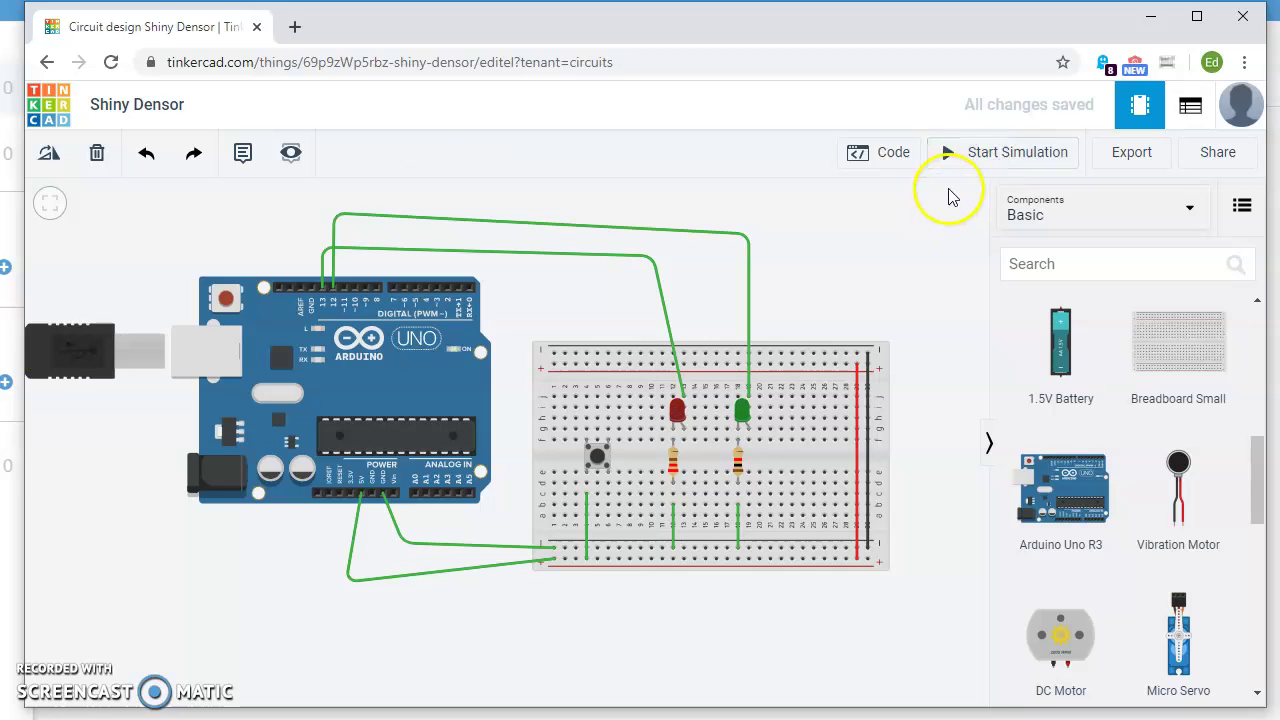
{"action": "left_click", "coordinate": [587, 517]}
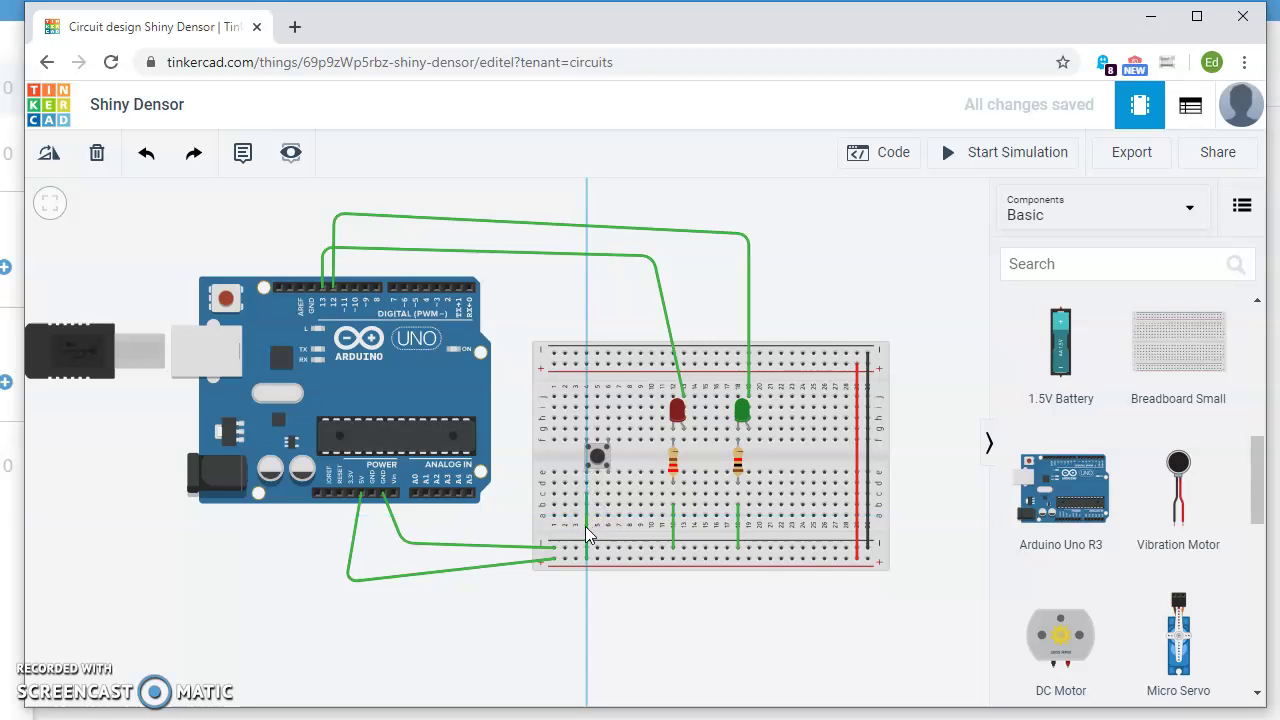
{"action": "left_click", "coordinate": [577, 525]}
{"action": "left_click", "coordinate": [587, 525]}
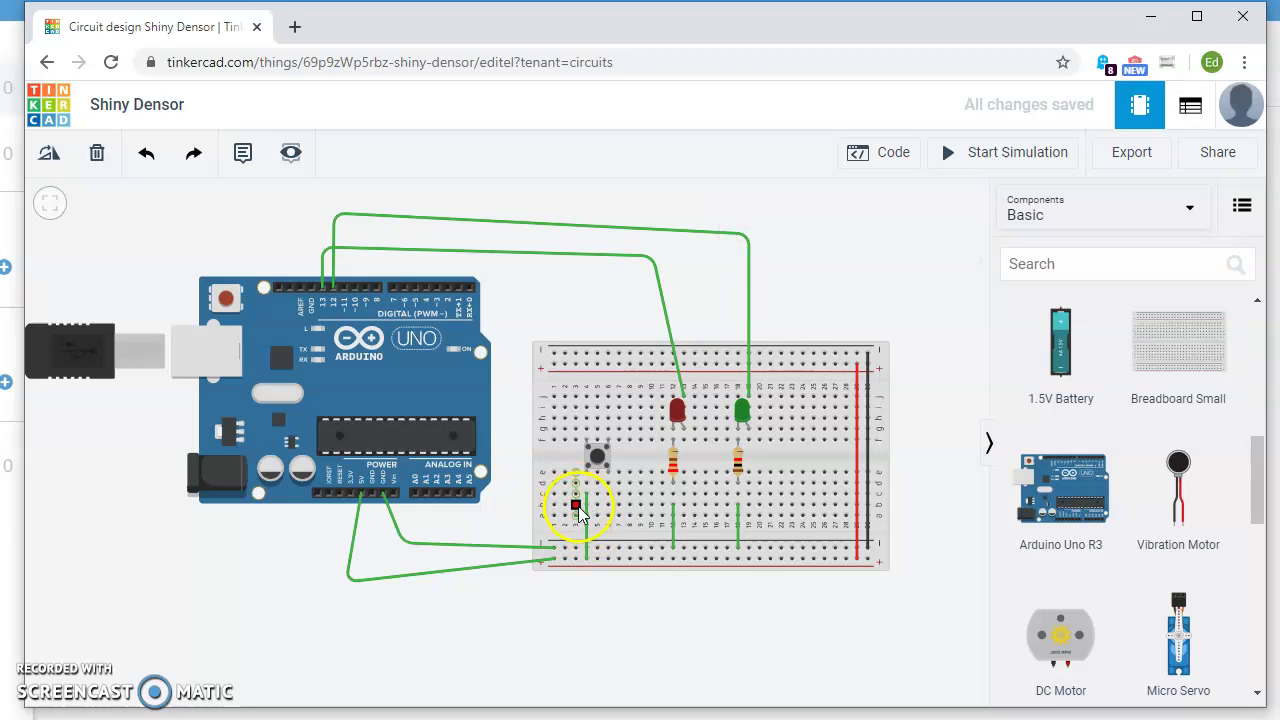
{"action": "left_click", "coordinate": [587, 525]}
{"action": "key", "text": "Delete"}
{"action": "left_click", "coordinate": [582, 518]}
{"action": "key", "text": "Delete"}
{"action": "left_click", "coordinate": [587, 495]}
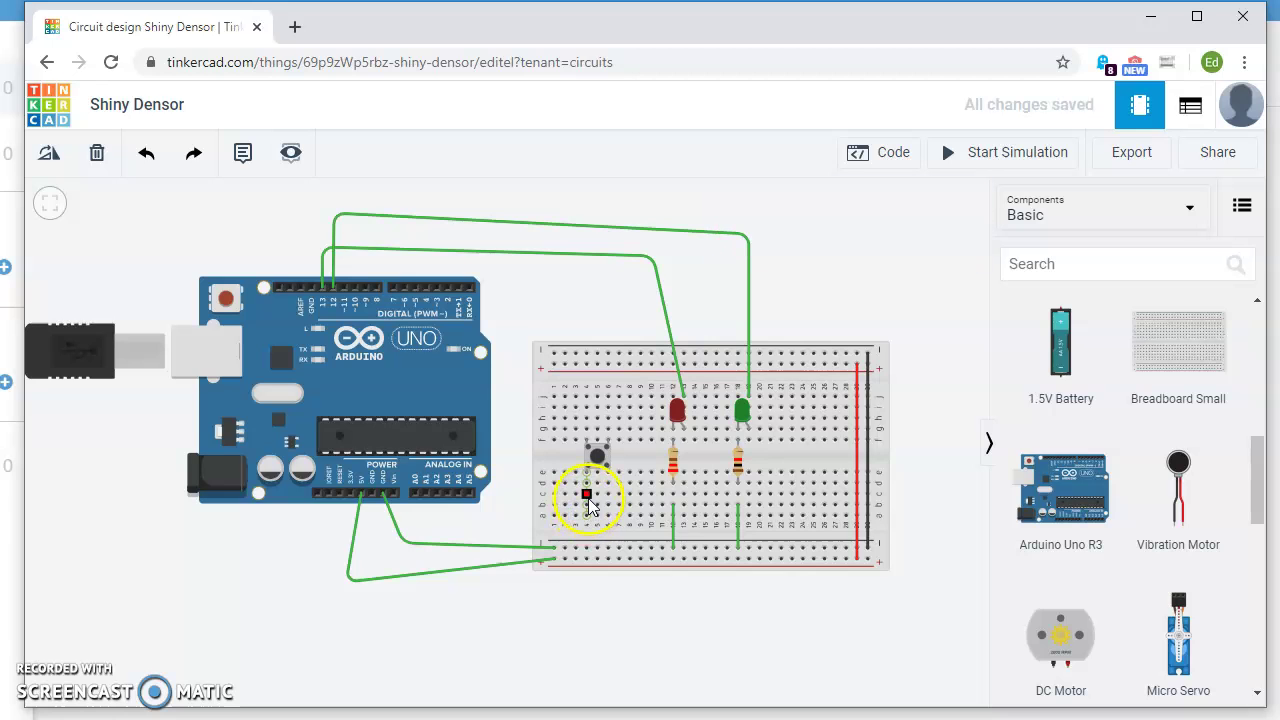
{"action": "left_click", "coordinate": [587, 549]}
Run a wire with one bend from the pushbutton's other terminal column to Arduino digital pin 0
{"action": "left_click", "coordinate": [576, 398]}
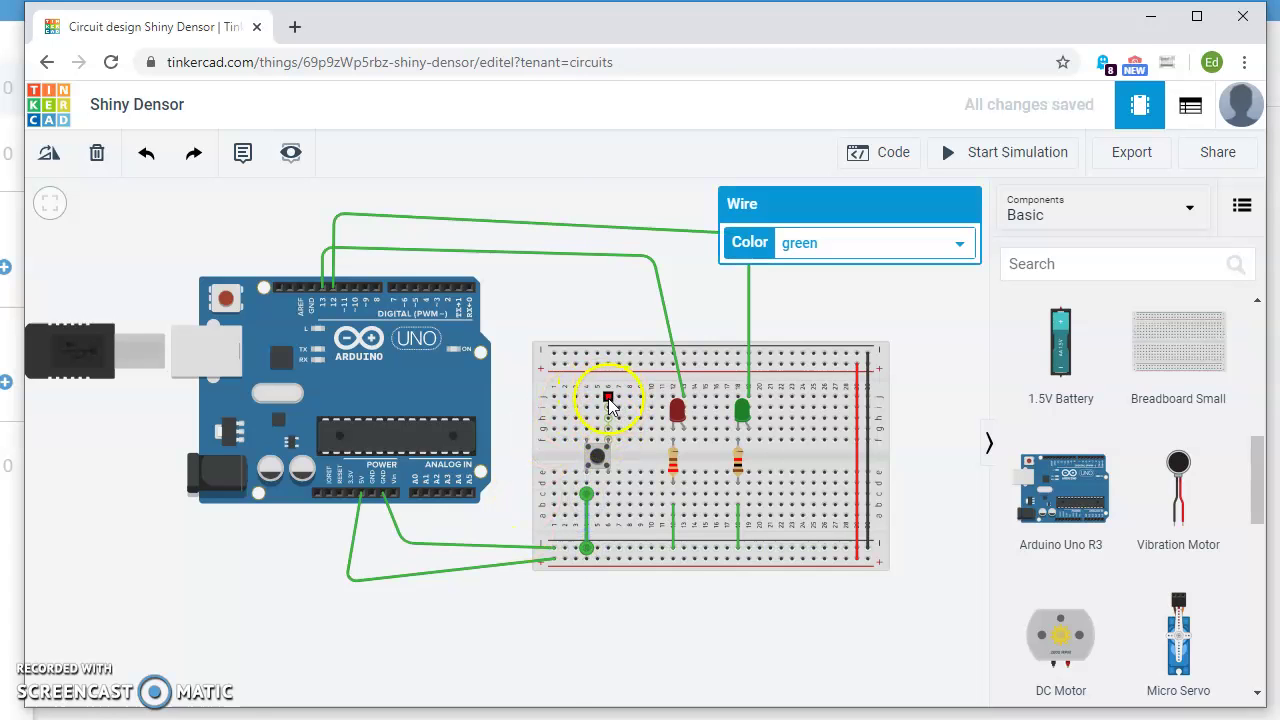
{"action": "left_click", "coordinate": [608, 284]}
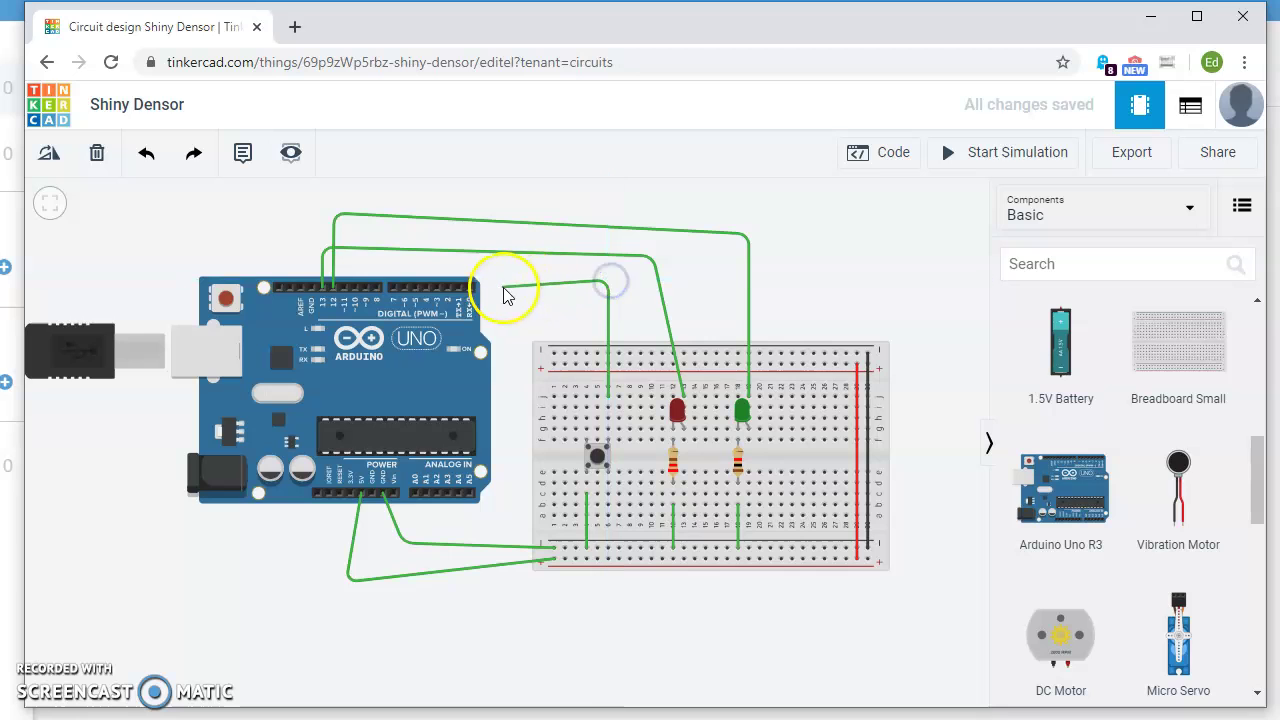
{"action": "left_click", "coordinate": [469, 289]}
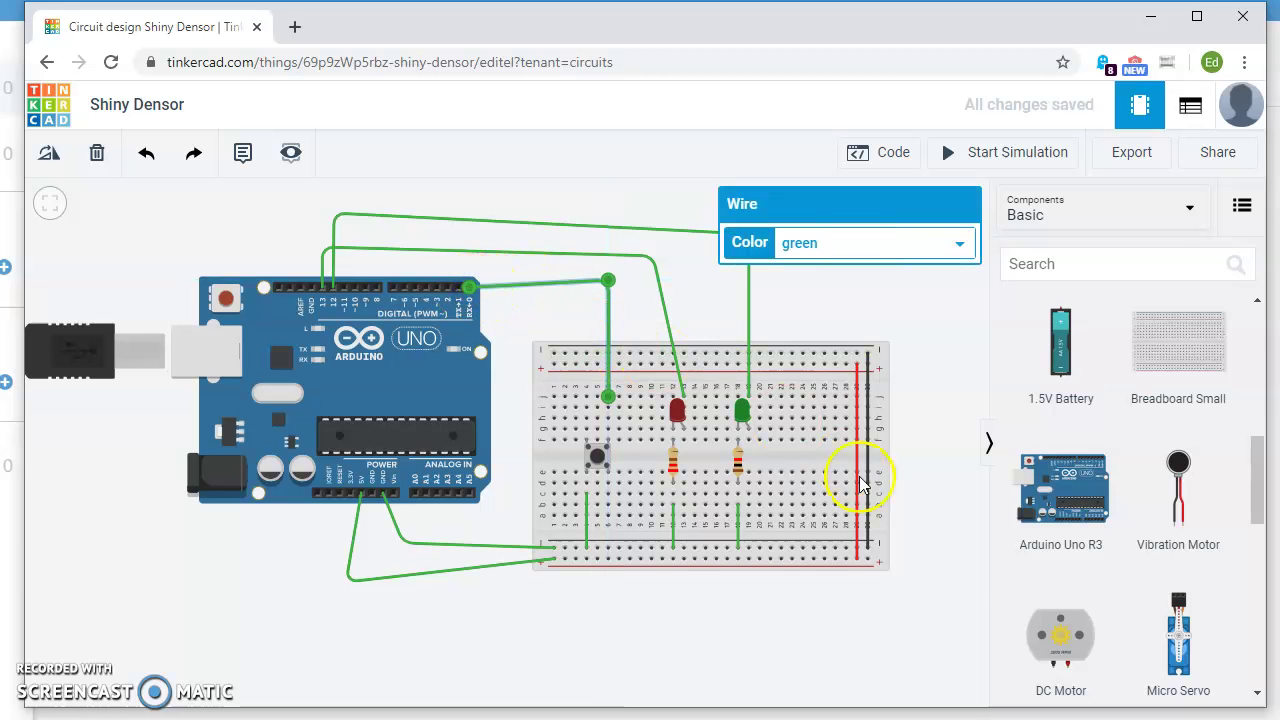
Place a multimeter above the breadboard and wire its negative terminal to the upper negative rail
{"action": "left_click_drag", "start_coordinate": [1252, 485], "coordinate": [1243, 652]}
{"action": "left_click_drag", "start_coordinate": [1165, 630], "coordinate": [860, 271]}
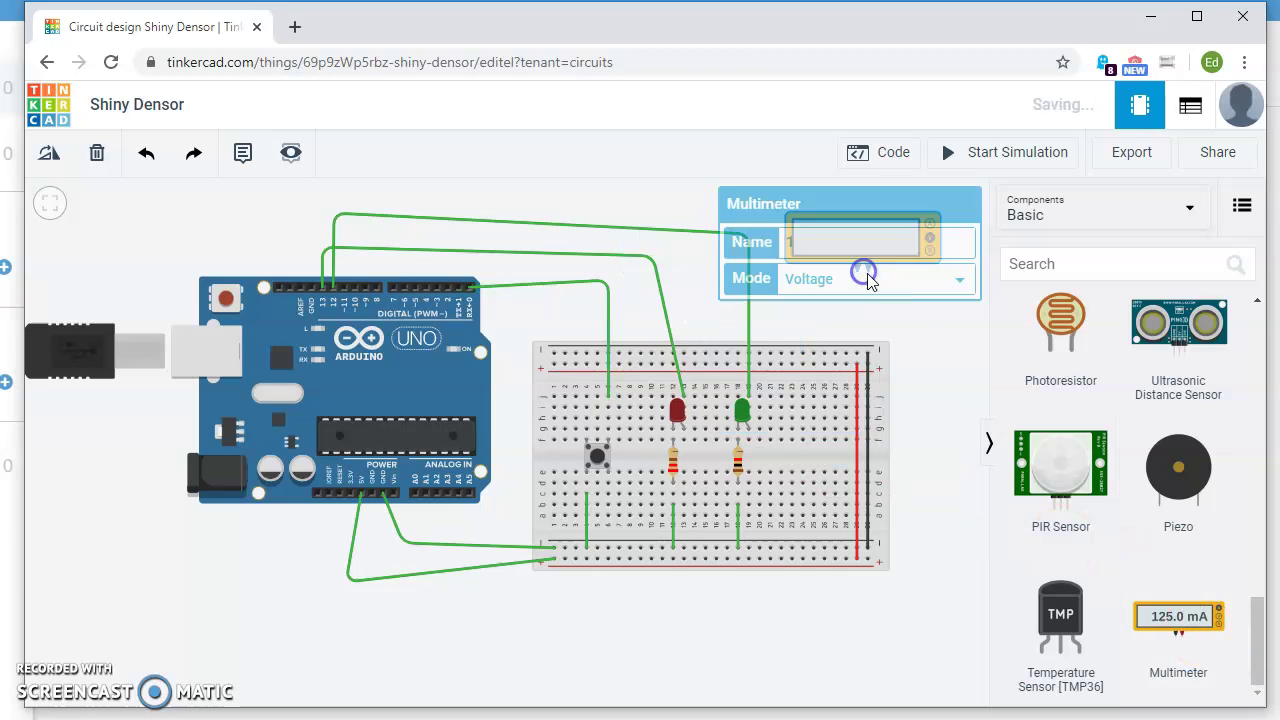
{"action": "left_click", "coordinate": [948, 314]}
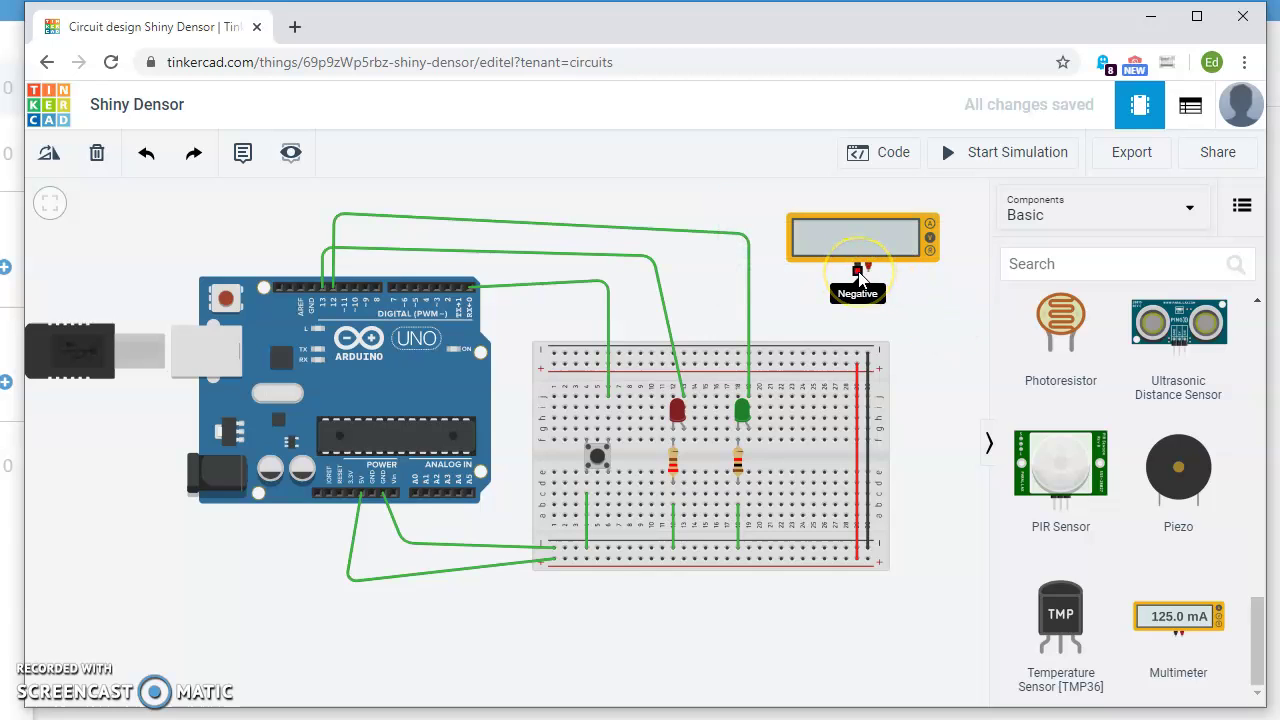
{"action": "left_click", "coordinate": [858, 272]}
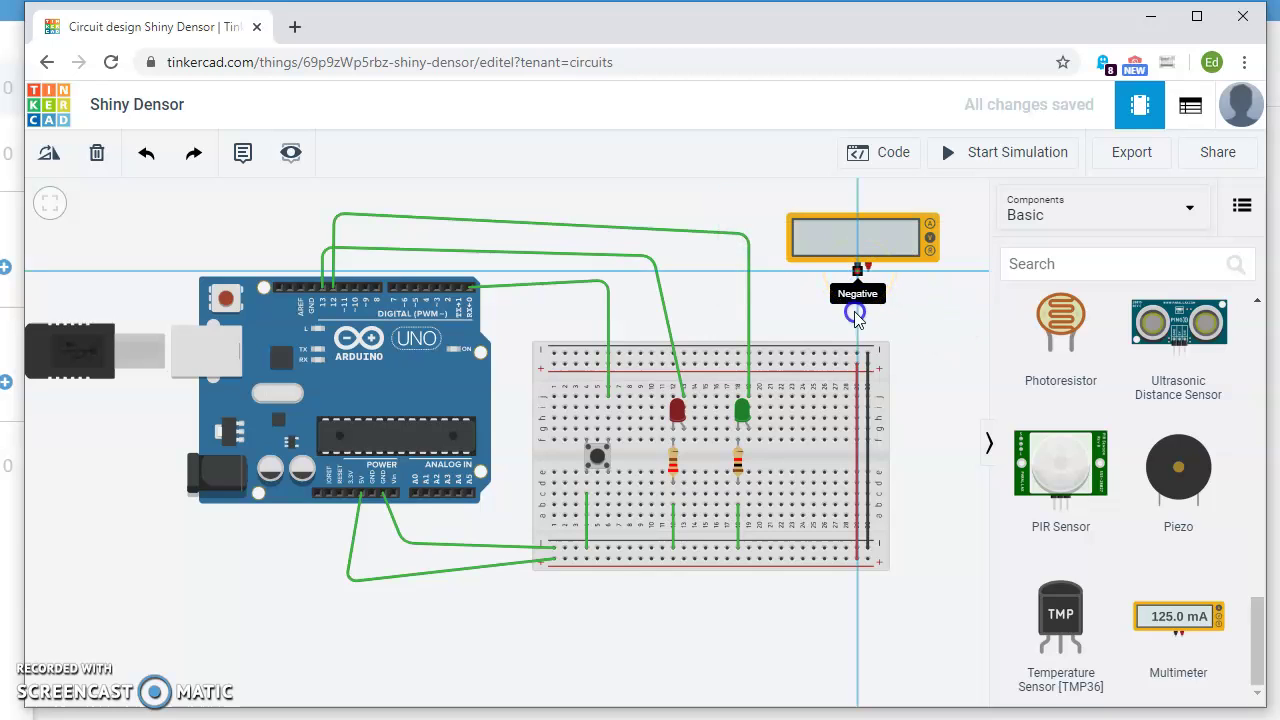
{"action": "left_click", "coordinate": [842, 355]}
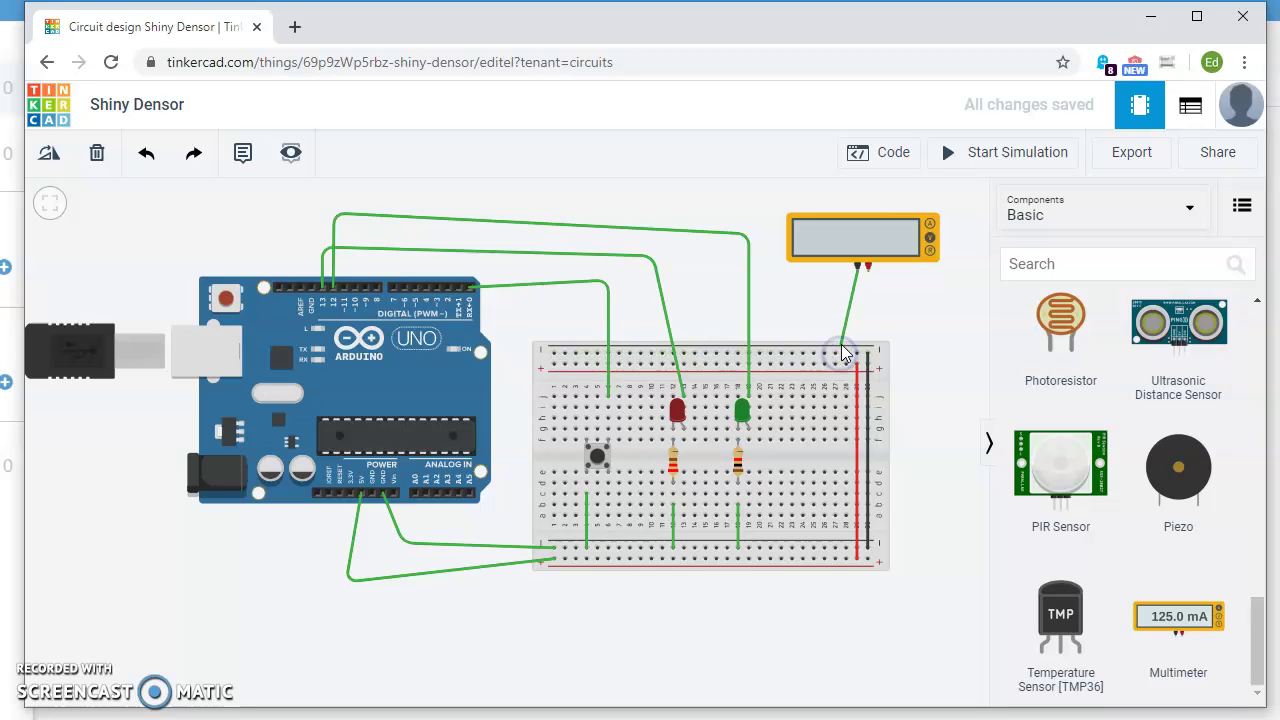
{"action": "left_click", "coordinate": [838, 356]}
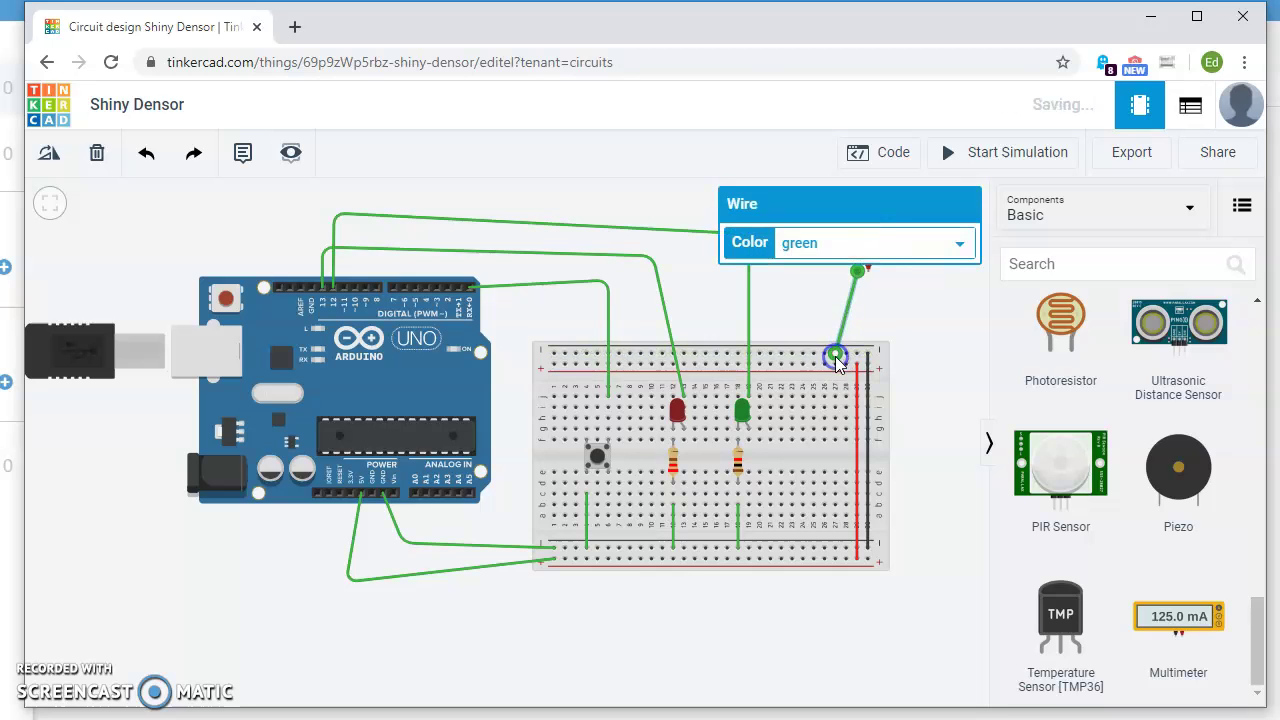
Wire the multimeter's positive terminal to the pushbutton's pin 0 column and run the simulation to read the voltage
{"action": "left_click", "coordinate": [867, 268]}
{"action": "left_click", "coordinate": [866, 314]}
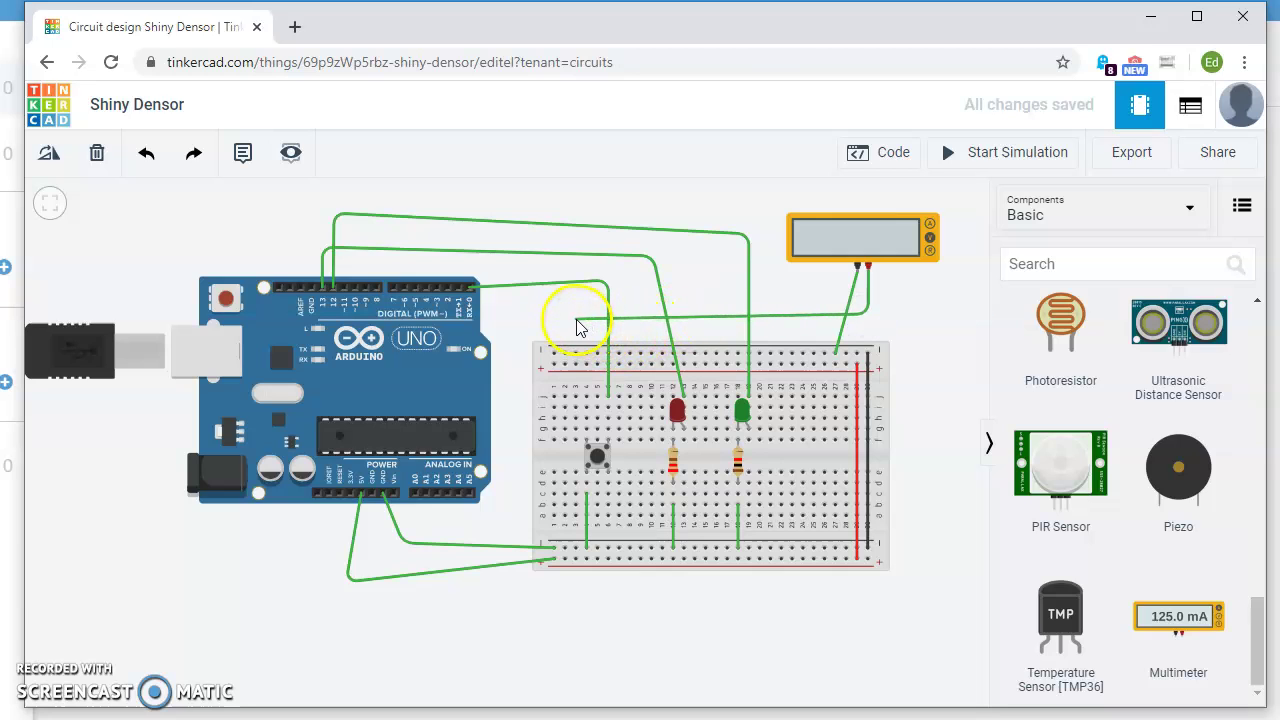
{"action": "left_click", "coordinate": [609, 417]}
{"action": "left_click", "coordinate": [940, 342]}
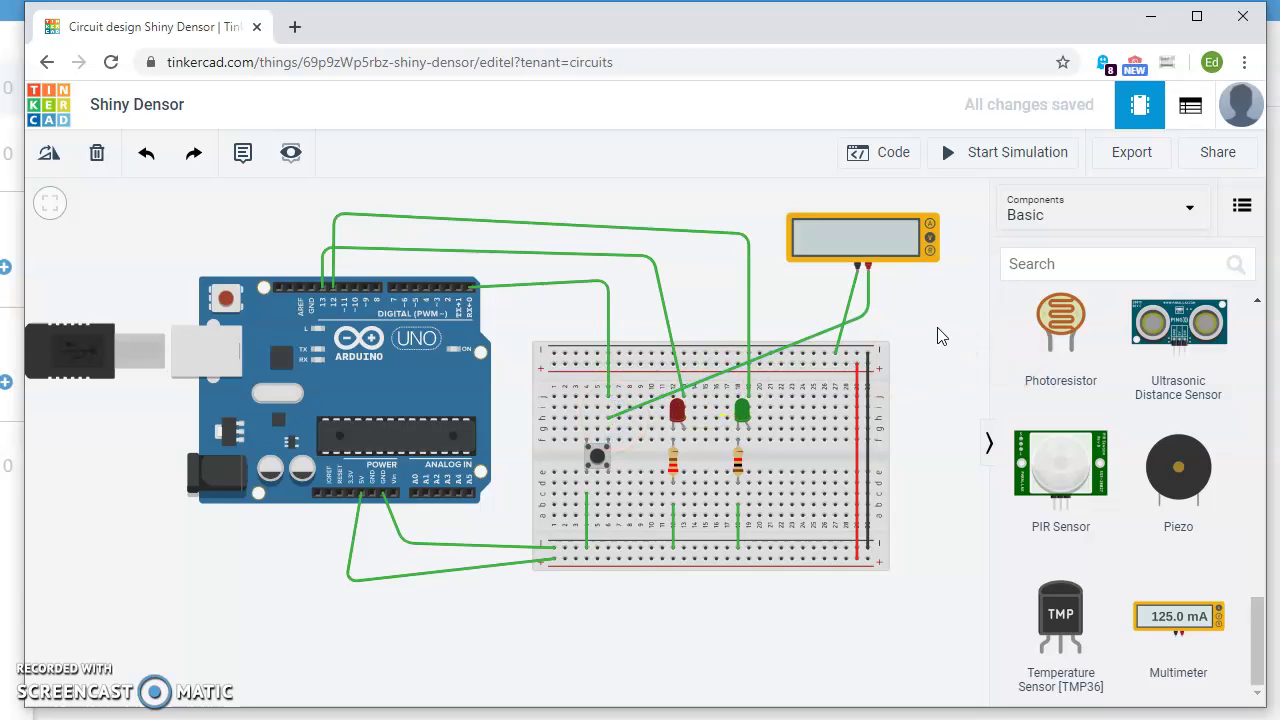
{"action": "left_click", "coordinate": [1000, 158]}
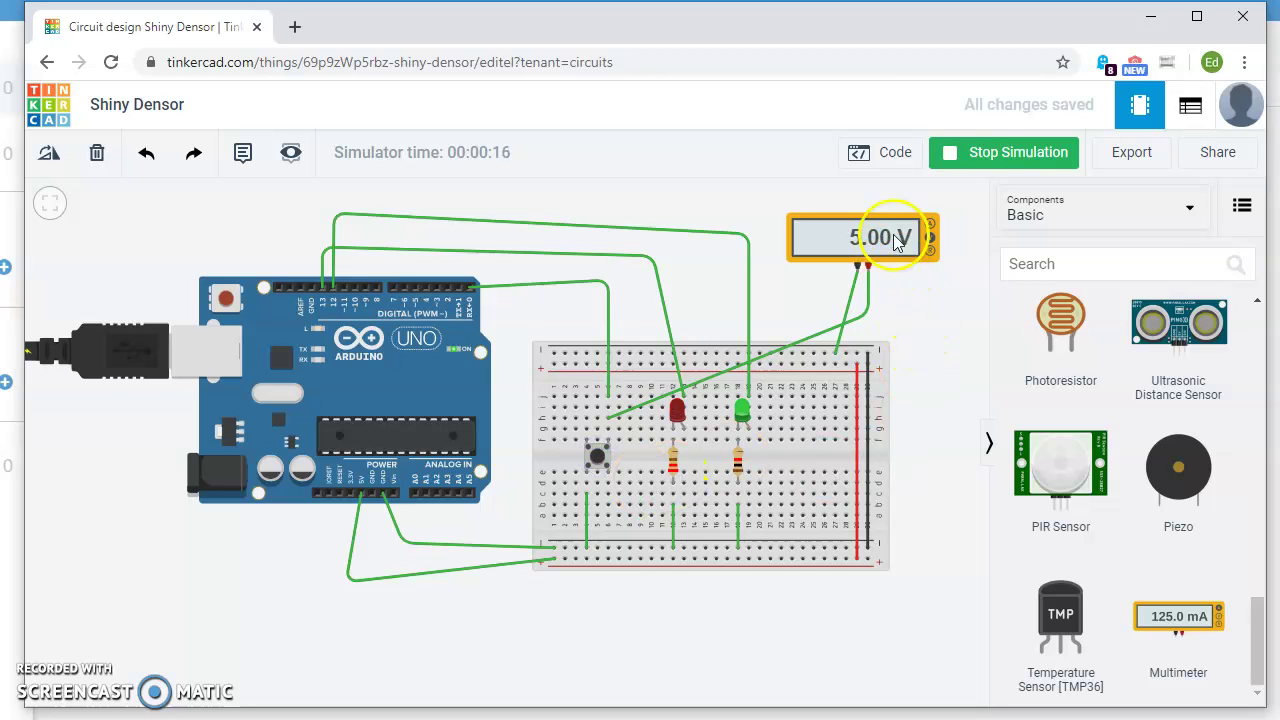
{"action": "left_click", "coordinate": [985, 157]}
Open the block code and add an if-then-else control block beside the existing blocks
{"action": "left_click", "coordinate": [907, 160]}
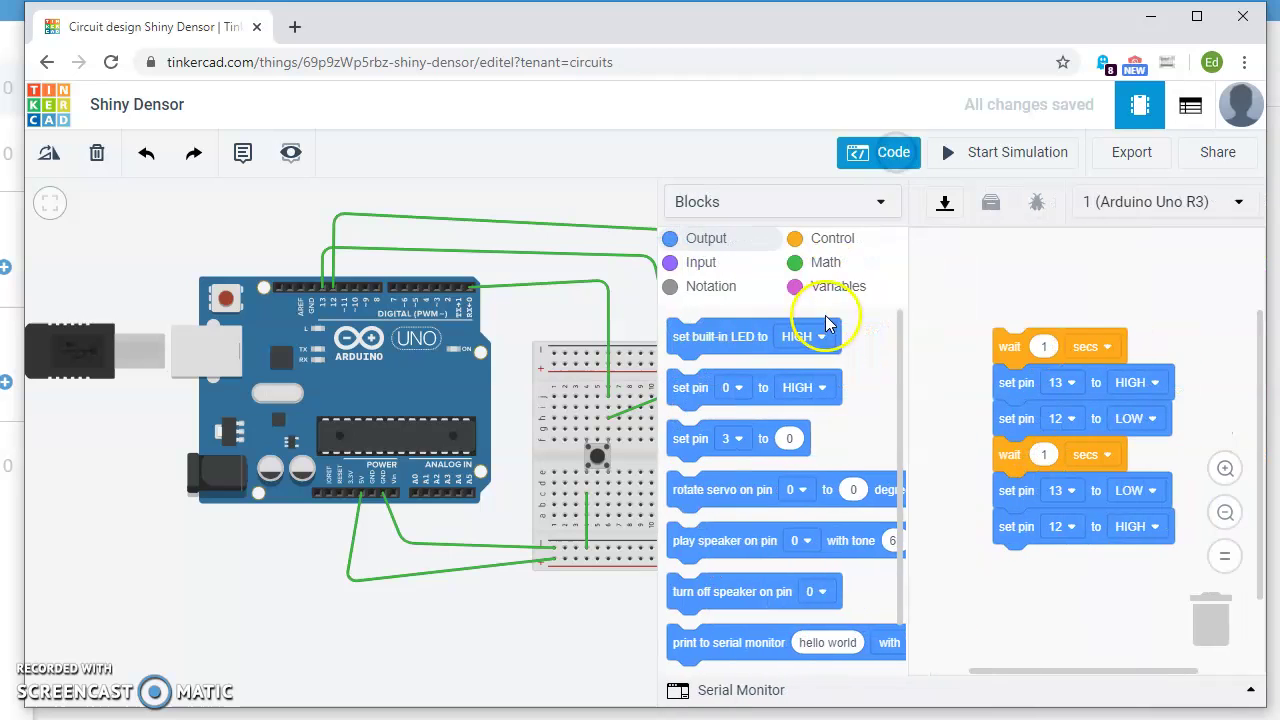
{"action": "left_click", "coordinate": [822, 240]}
{"action": "scroll", "coordinate": [849, 477], "scroll_direction": "down", "scroll_amount": 1}
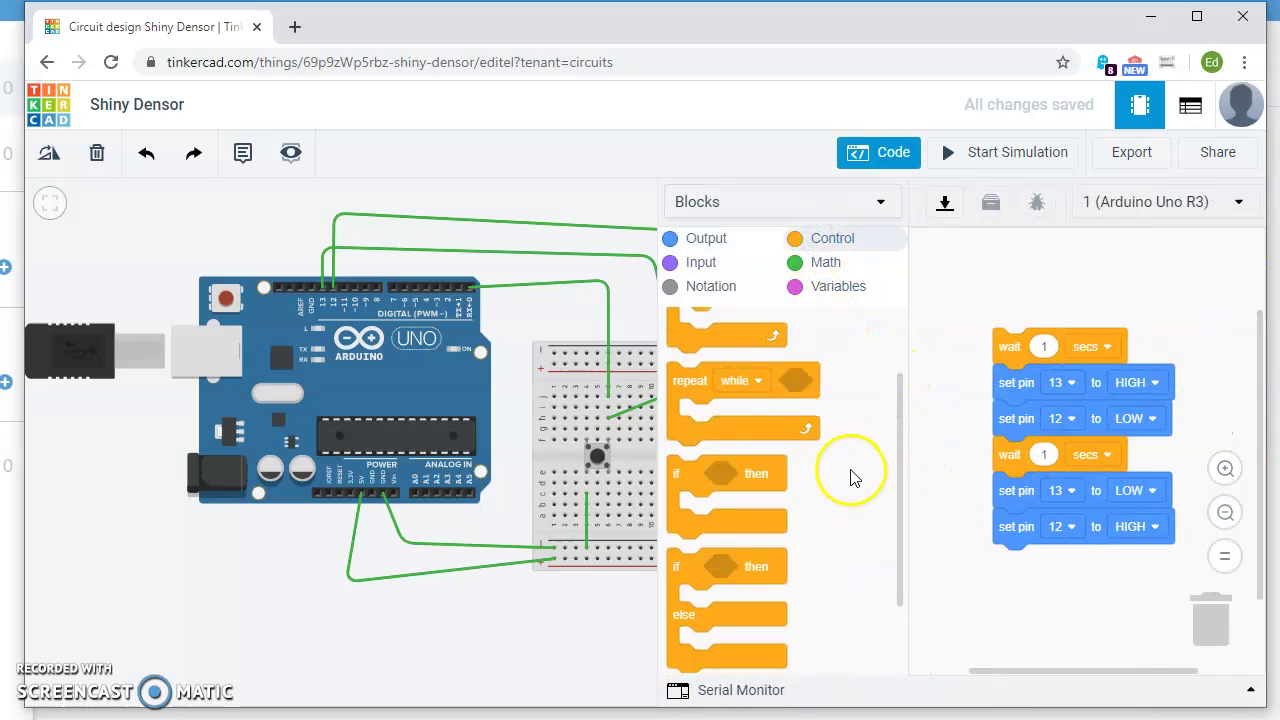
{"action": "left_click_drag", "start_coordinate": [692, 578], "coordinate": [951, 516]}
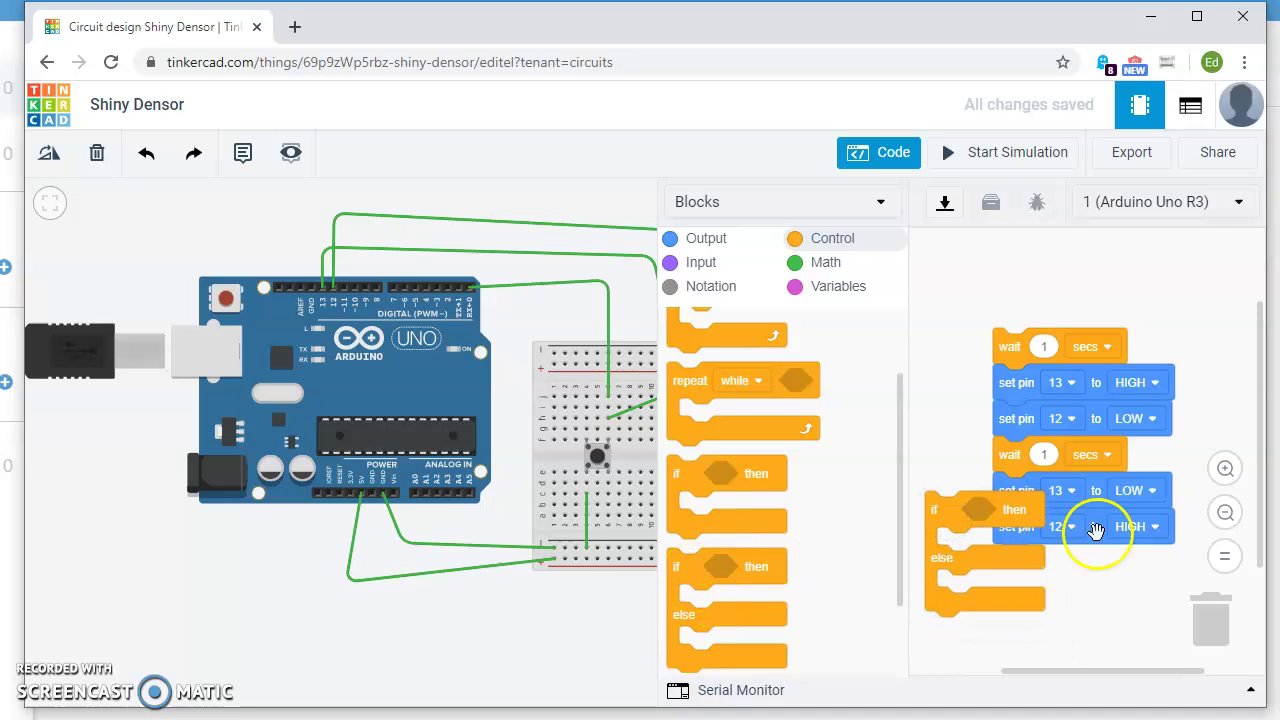
Put the pin 13 HIGH and pin 12 LOW blocks under if, the opposite pair under else, and discard both wait blocks
{"action": "left_click_drag", "start_coordinate": [1002, 437], "coordinate": [1005, 385]}
{"action": "left_click_drag", "start_coordinate": [1034, 337], "coordinate": [1014, 282]}
{"action": "left_click_drag", "start_coordinate": [994, 358], "coordinate": [971, 360]}
{"action": "left_click_drag", "start_coordinate": [1043, 283], "coordinate": [1214, 622]}
{"action": "left_click_drag", "start_coordinate": [978, 507], "coordinate": [986, 540]}
{"action": "left_click_drag", "start_coordinate": [966, 477], "coordinate": [1203, 641]}
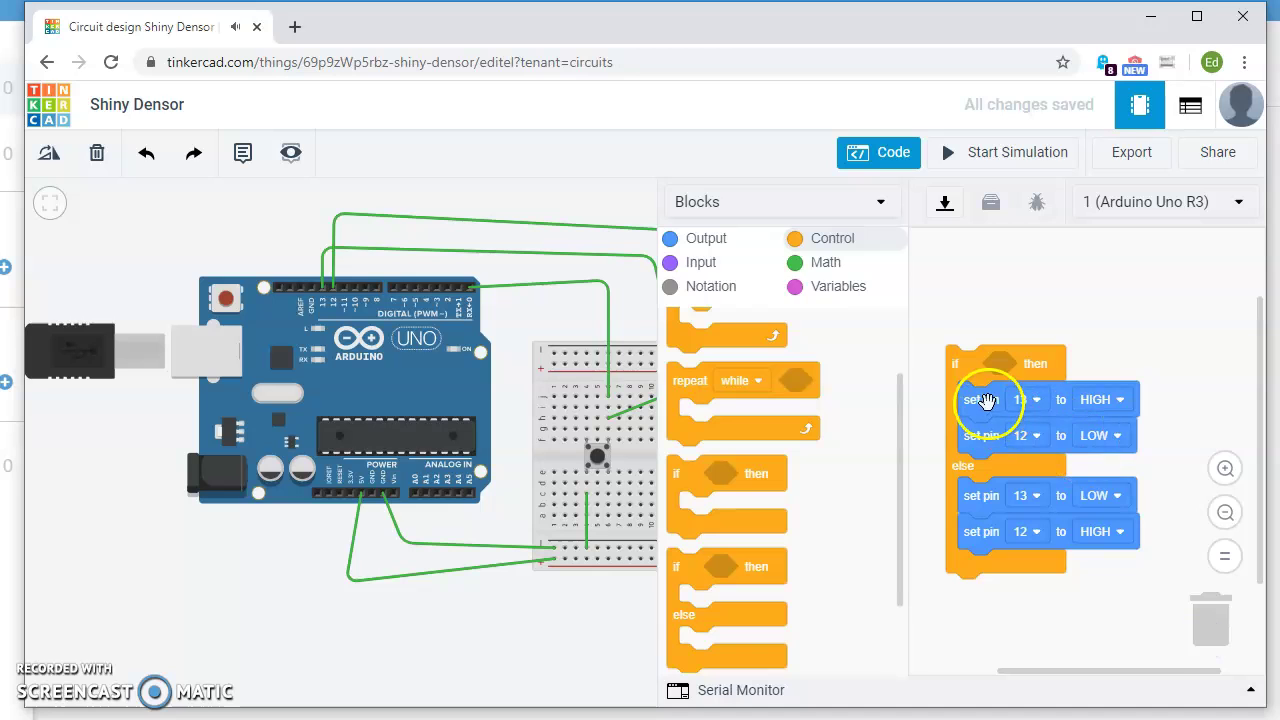
Set the if condition to a less-than comparison of "read digital pin 0" with 1
{"action": "left_click", "coordinate": [796, 266]}
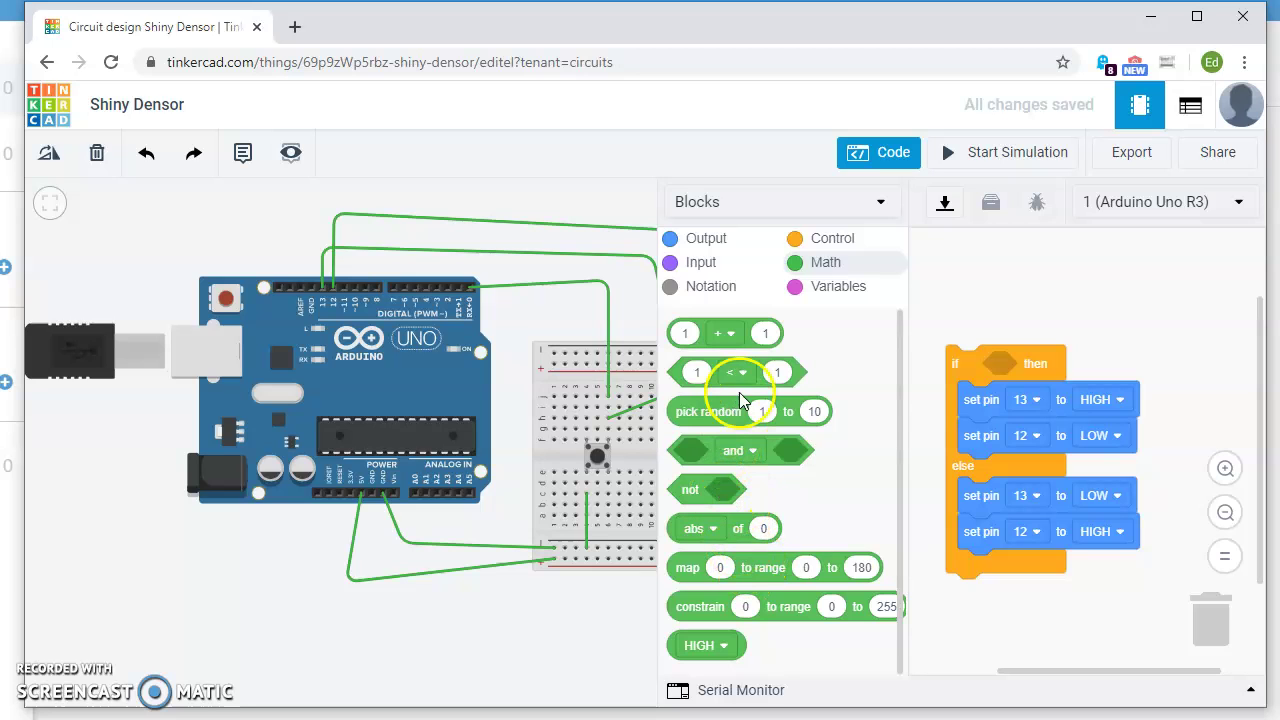
{"action": "left_click_drag", "start_coordinate": [755, 384], "coordinate": [1076, 368]}
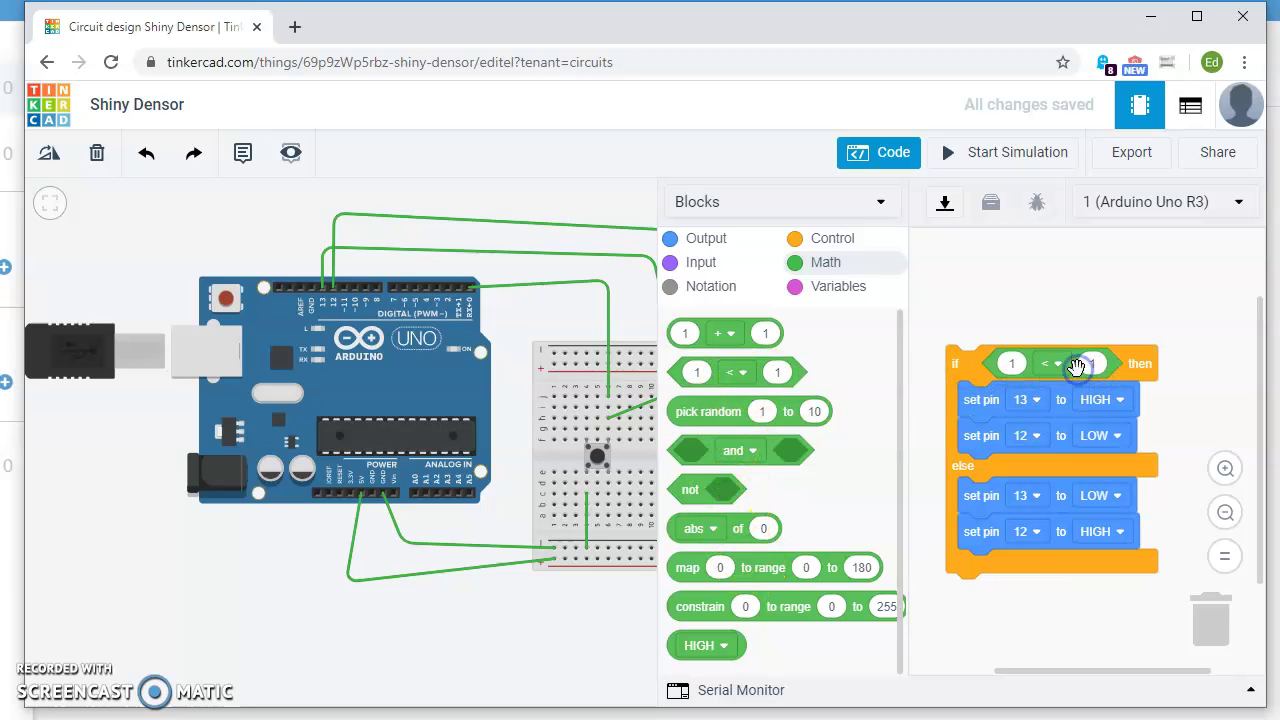
{"action": "left_click", "coordinate": [706, 240]}
{"action": "scroll", "coordinate": [806, 430], "scroll_direction": "down", "scroll_amount": 1}
{"action": "scroll", "coordinate": [808, 465], "scroll_direction": "up", "scroll_amount": 1}
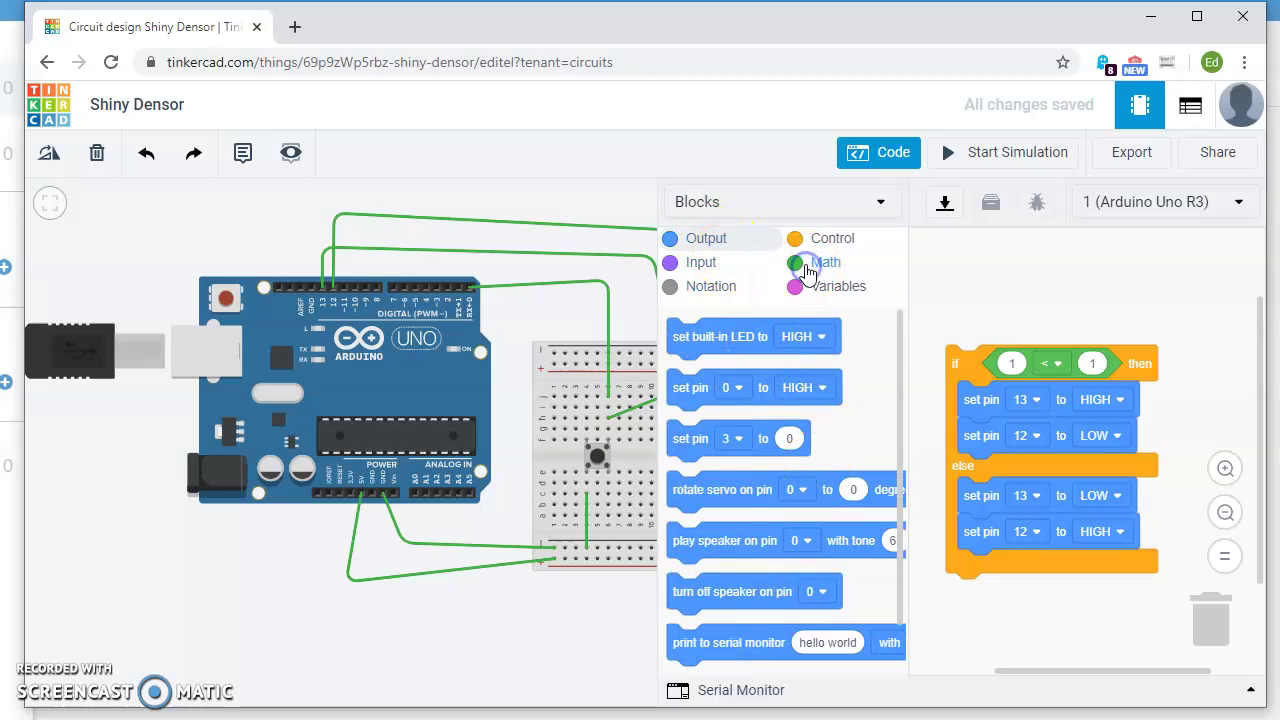
{"action": "left_click", "coordinate": [698, 264]}
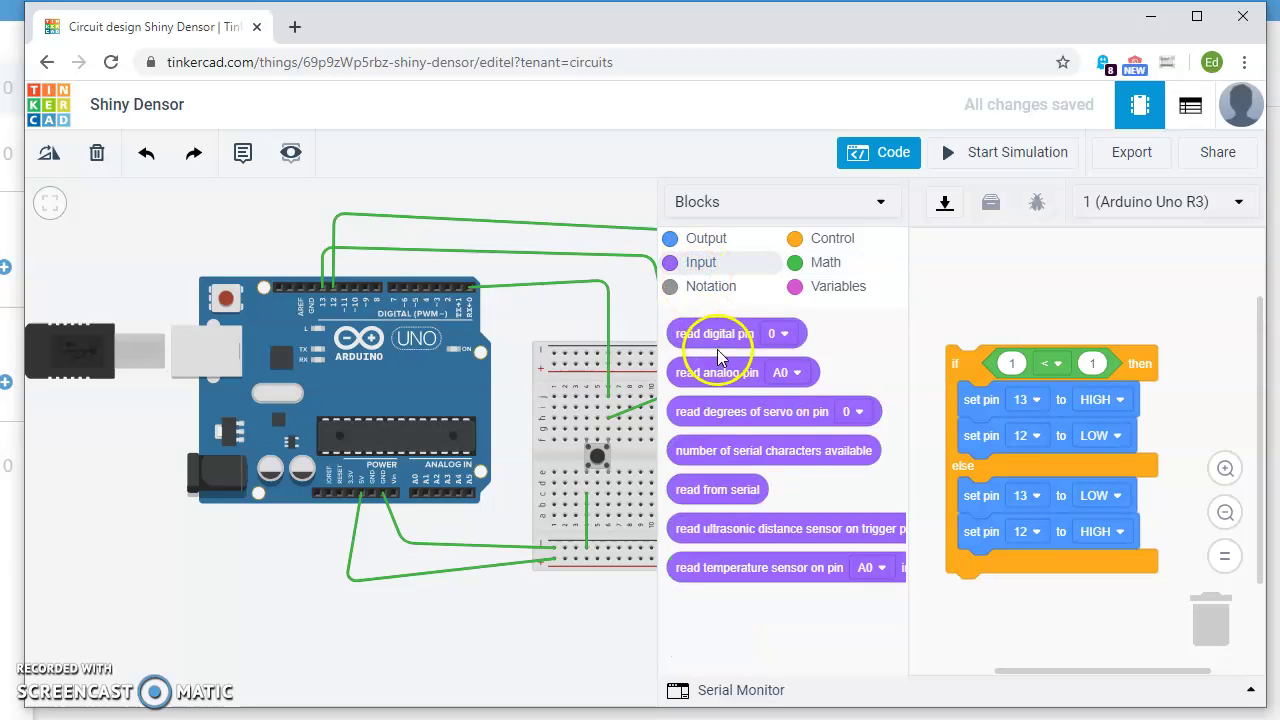
{"action": "left_click_drag", "start_coordinate": [705, 334], "coordinate": [948, 343]}
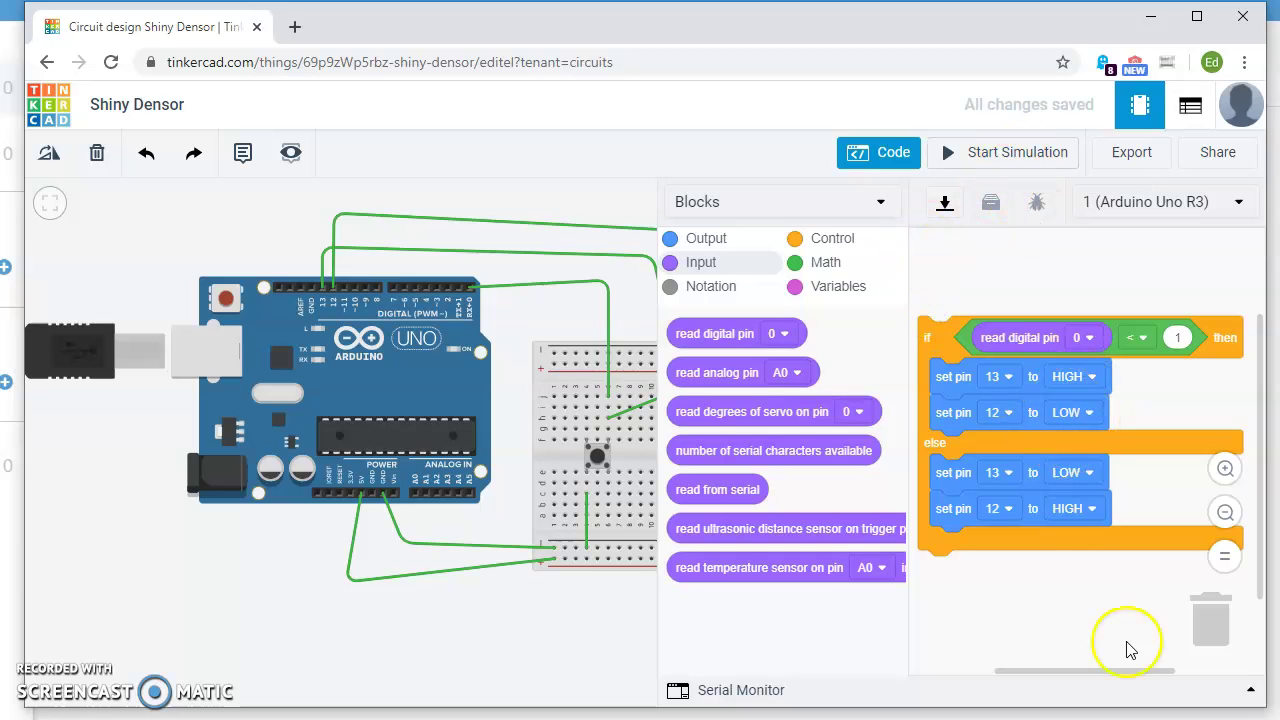
Close the code view and simulate the circuit, operating the pushbutton to check how the LEDs and multimeter respond
{"action": "left_click", "coordinate": [893, 153]}
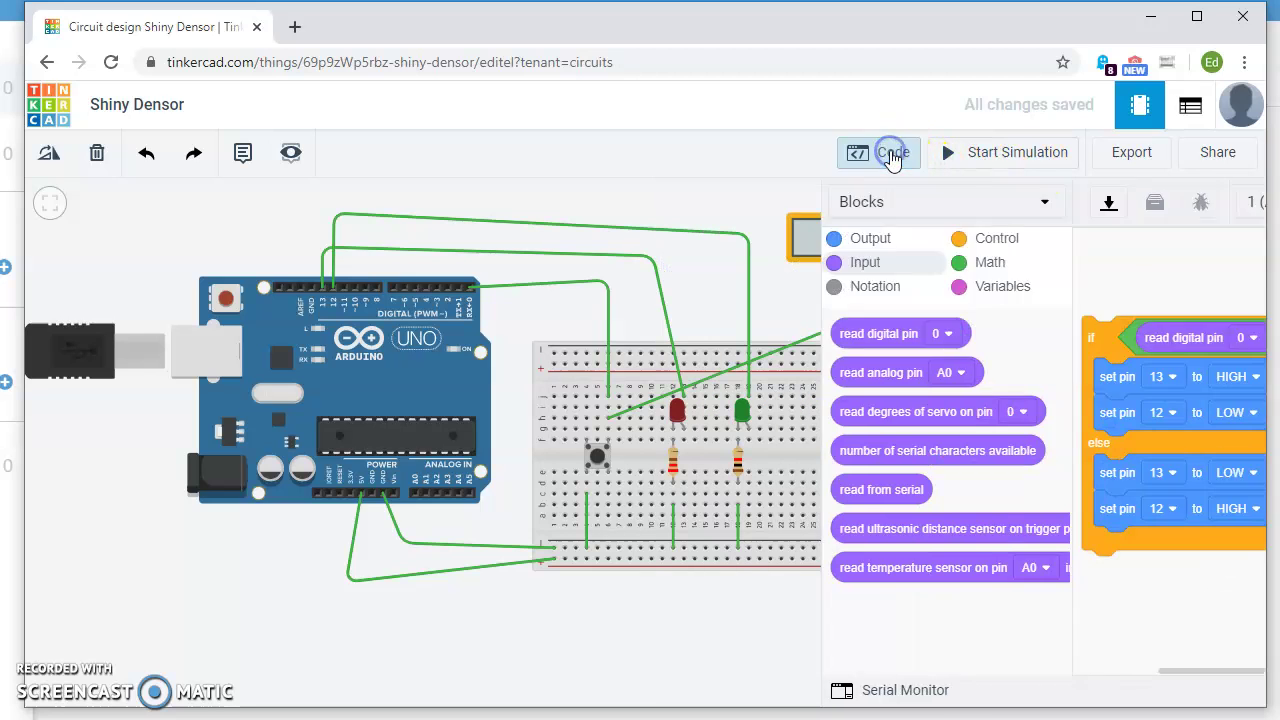
{"action": "left_click", "coordinate": [1004, 158]}
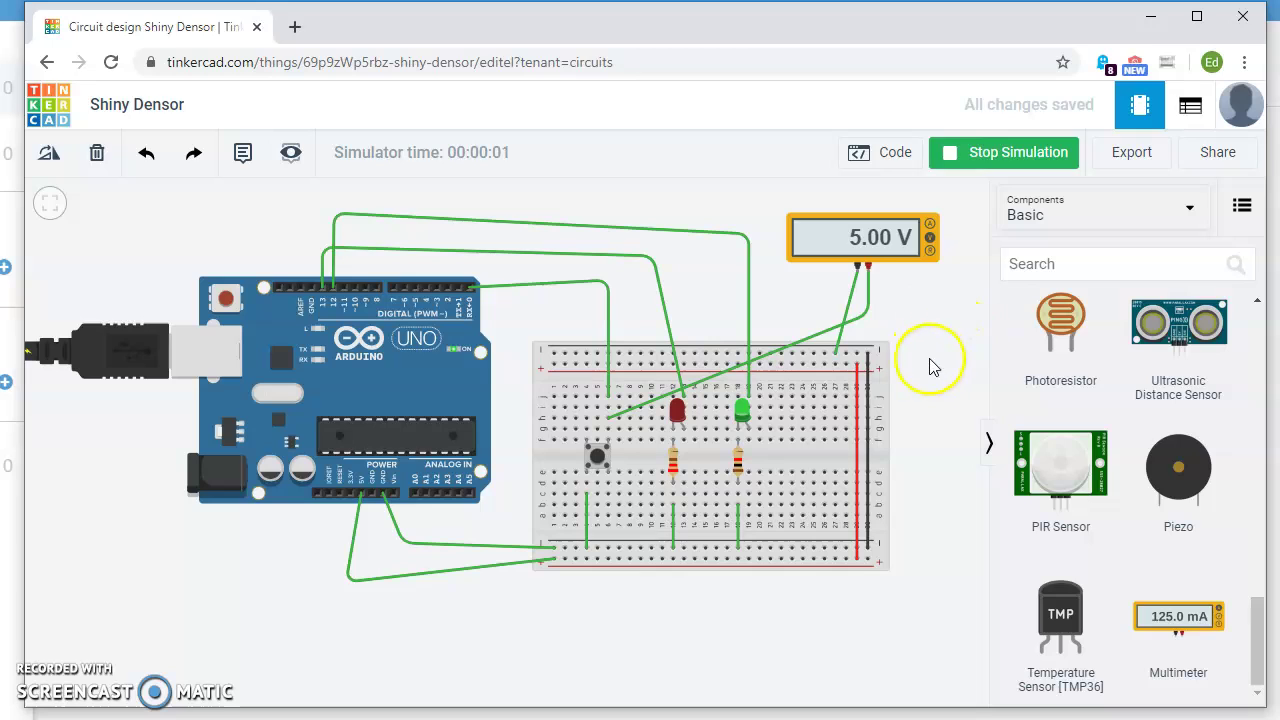
{"action": "left_click", "coordinate": [598, 460]}
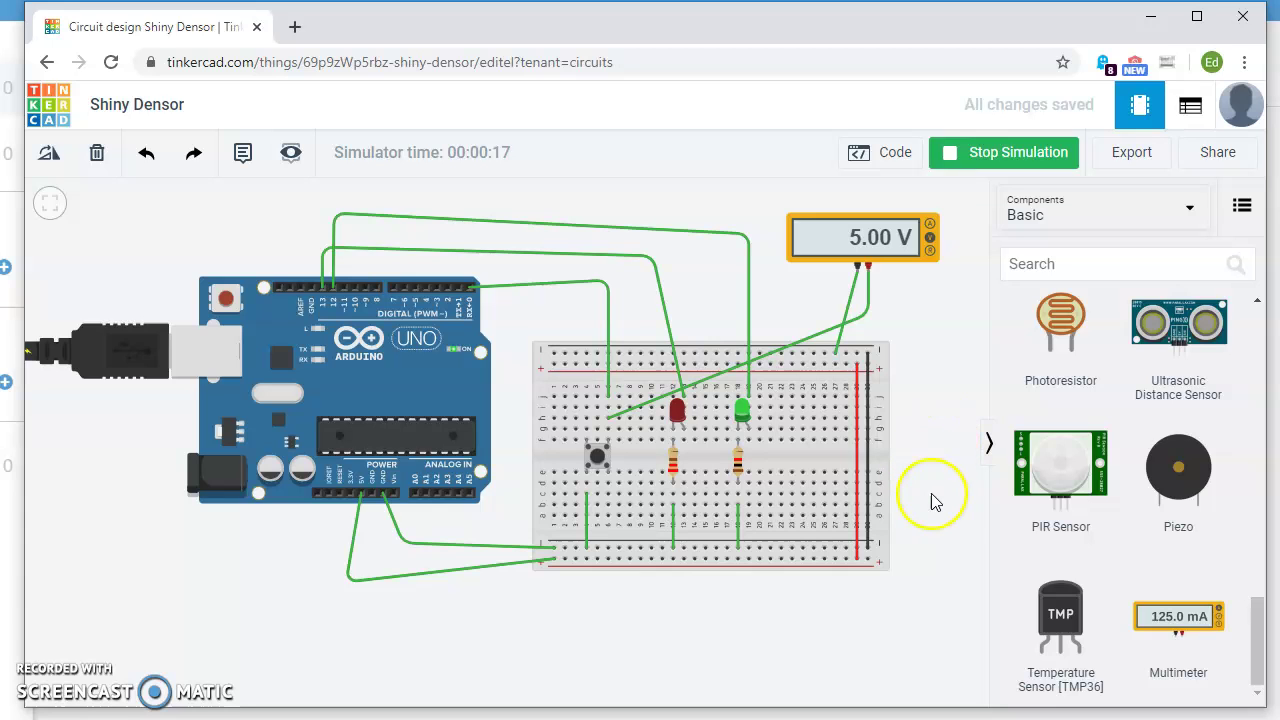
{"action": "left_click", "coordinate": [1022, 157]}
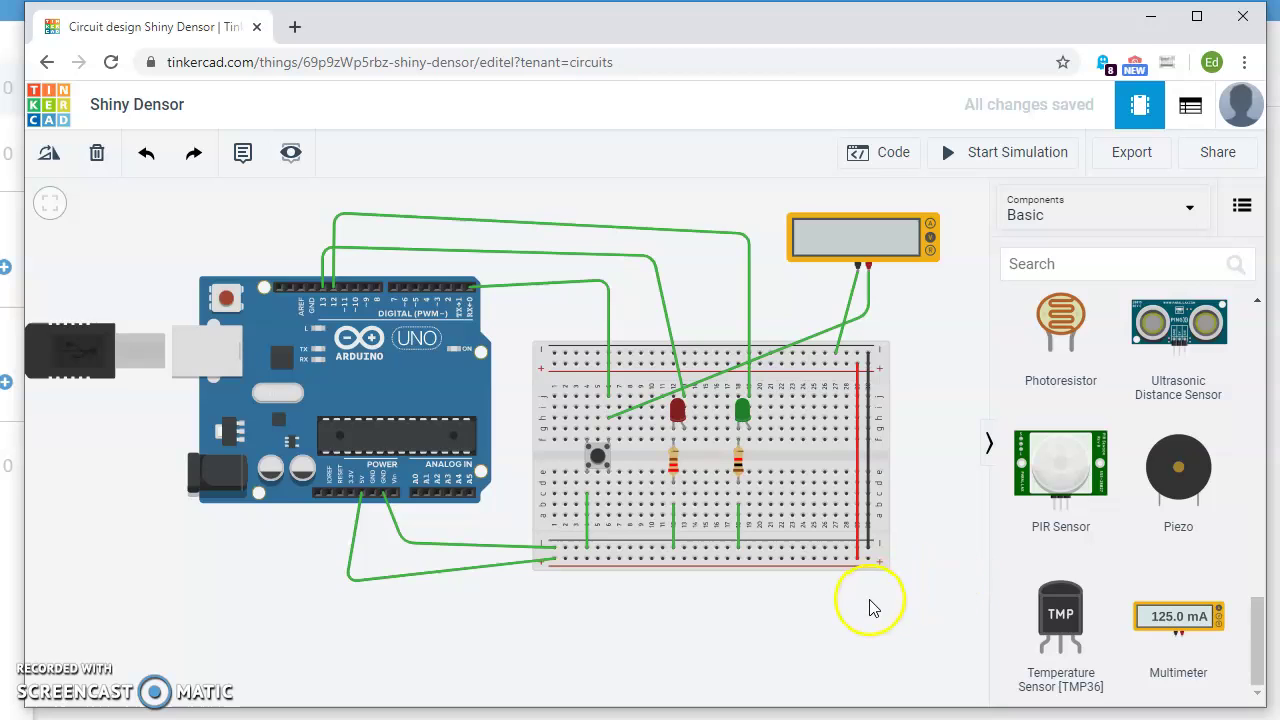
{"action": "scroll", "coordinate": [870, 607], "scroll_direction": "down", "scroll_amount": 1}
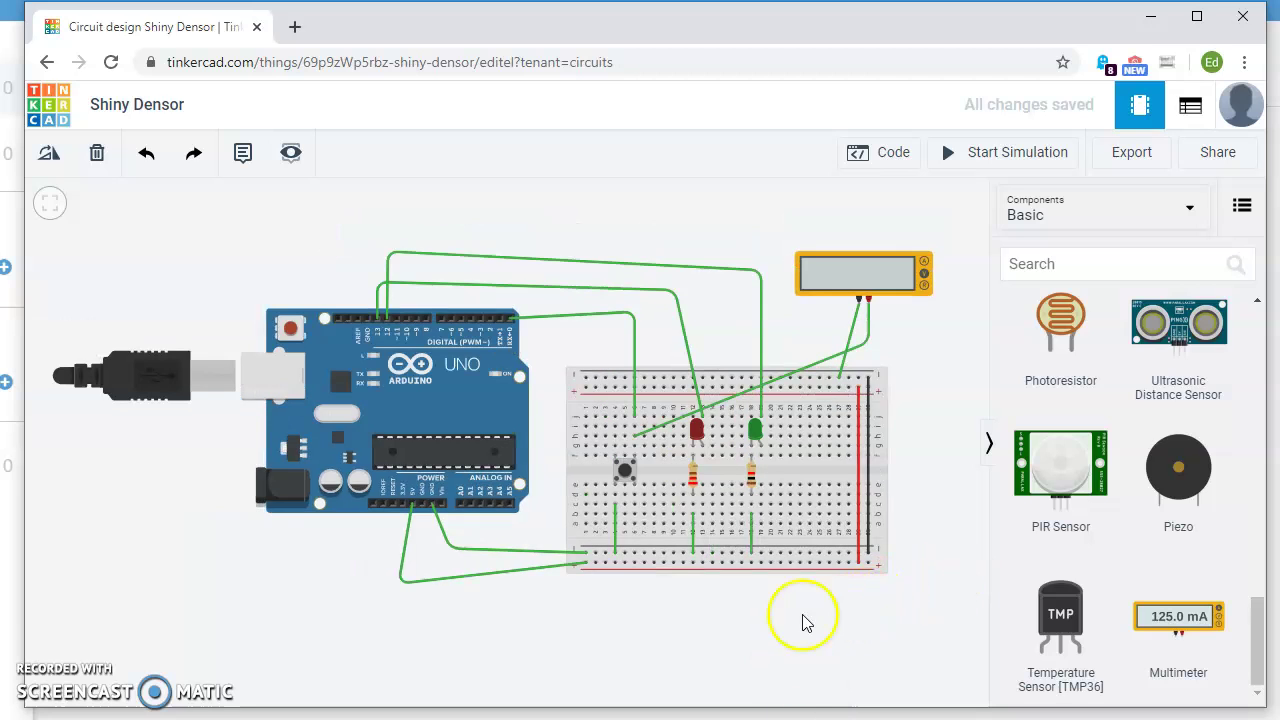
{"action": "left_click", "coordinate": [825, 530]}
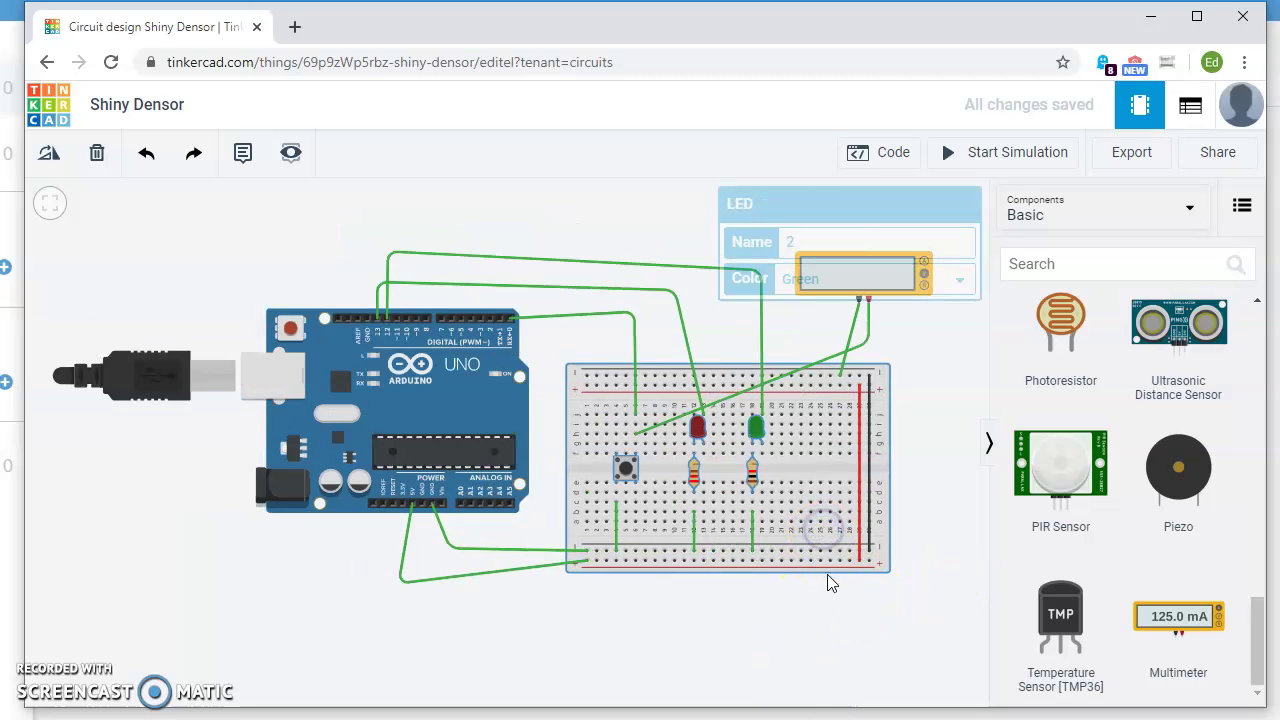
{"action": "left_click", "coordinate": [808, 597]}
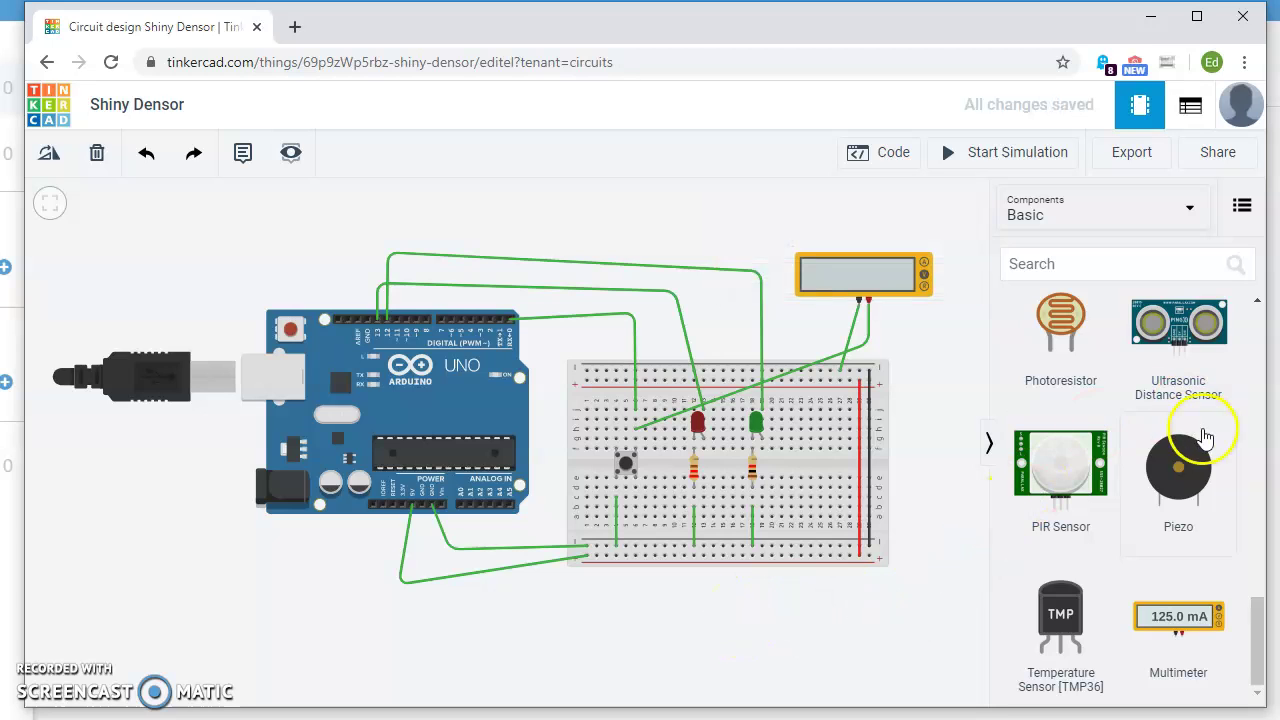
{"action": "left_click_drag", "start_coordinate": [1262, 640], "coordinate": [1257, 243]}
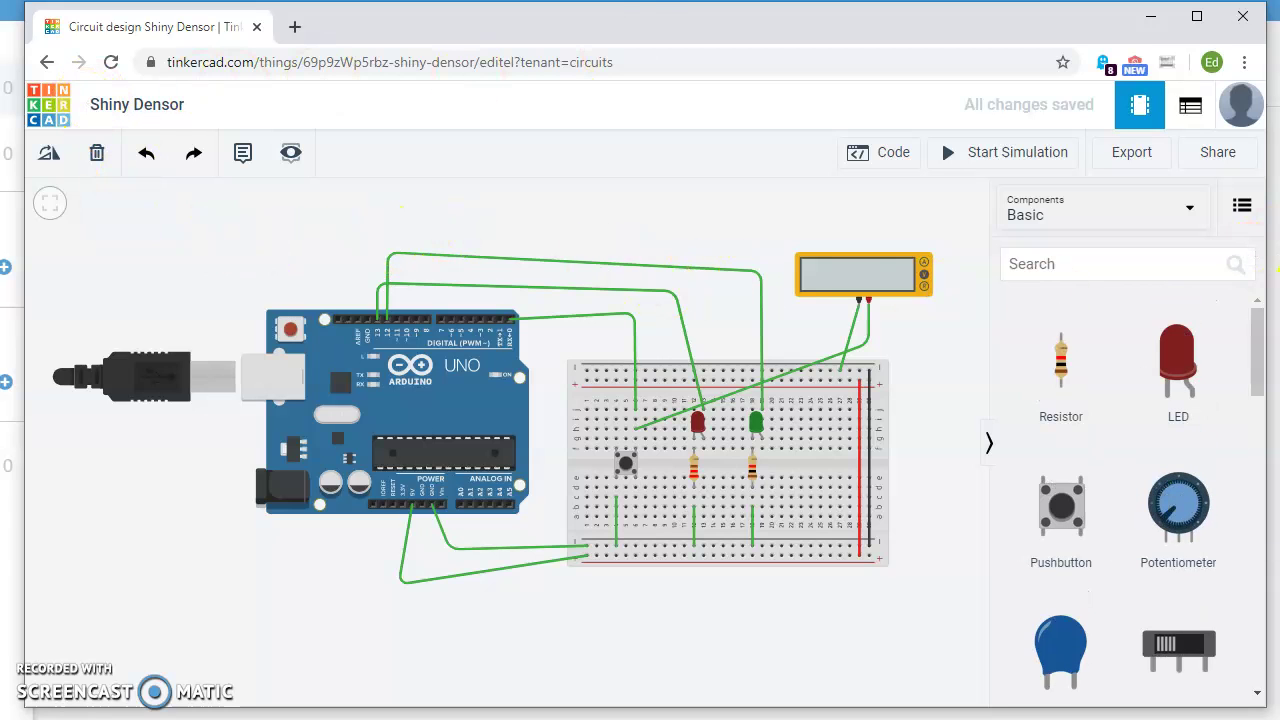
Return to the dashboard and create a new circuit
{"action": "left_click", "coordinate": [47, 110]}
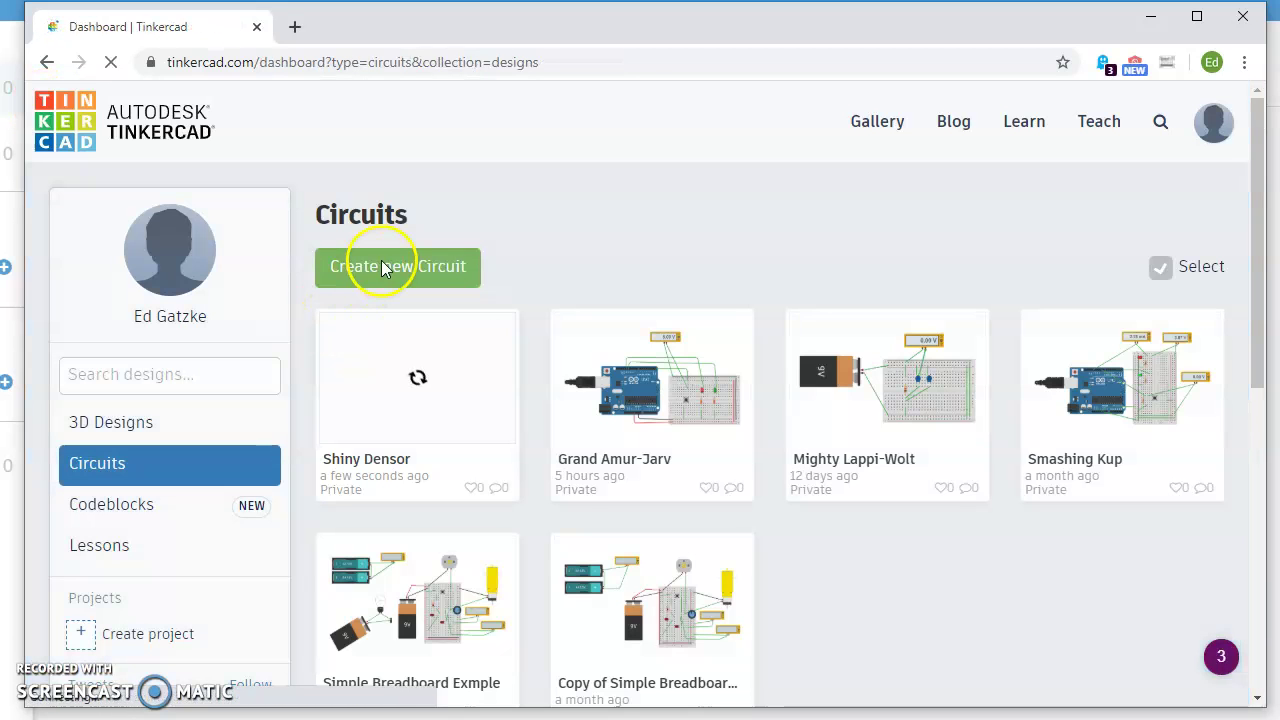
{"action": "left_click", "coordinate": [384, 264]}
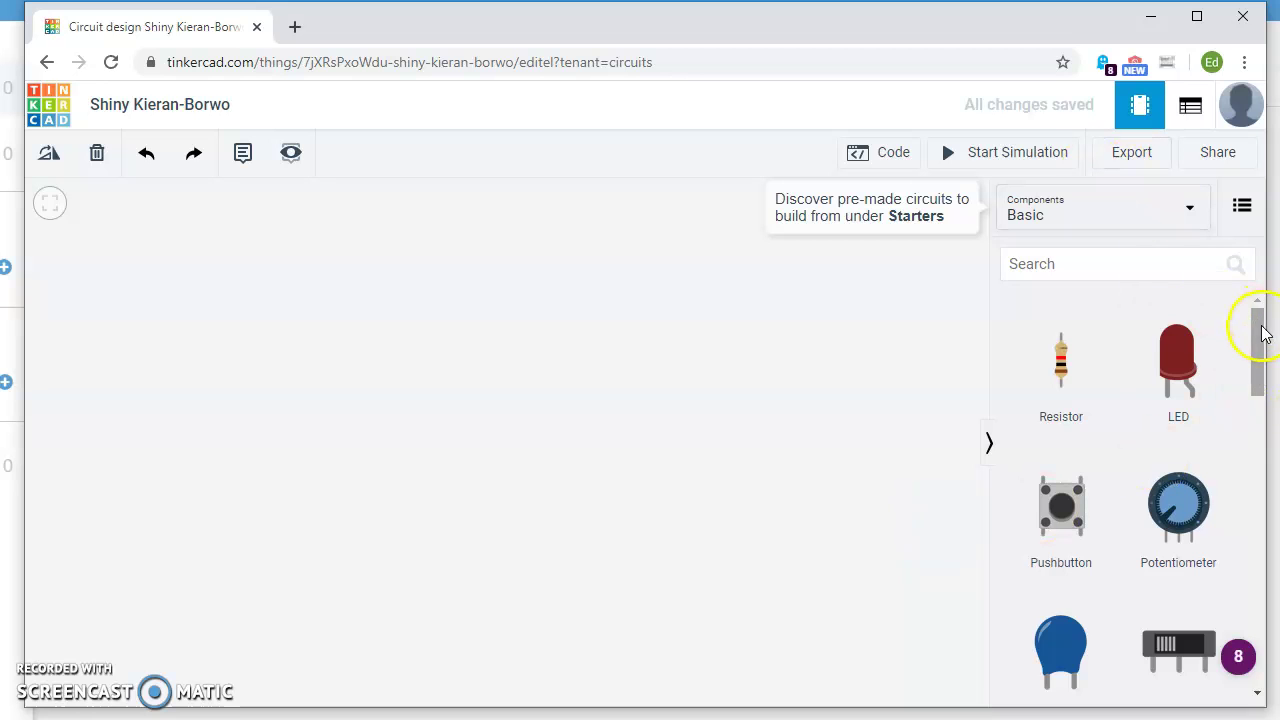
Place a 9V battery in the empty workspace and a DC motor above and to the left of it
{"action": "left_click_drag", "start_coordinate": [1258, 345], "coordinate": [1238, 420]}
{"action": "left_click_drag", "start_coordinate": [1088, 423], "coordinate": [811, 512]}
{"action": "left_click_drag", "start_coordinate": [1256, 430], "coordinate": [1260, 528]}
{"action": "left_click_drag", "start_coordinate": [1058, 545], "coordinate": [466, 349]}
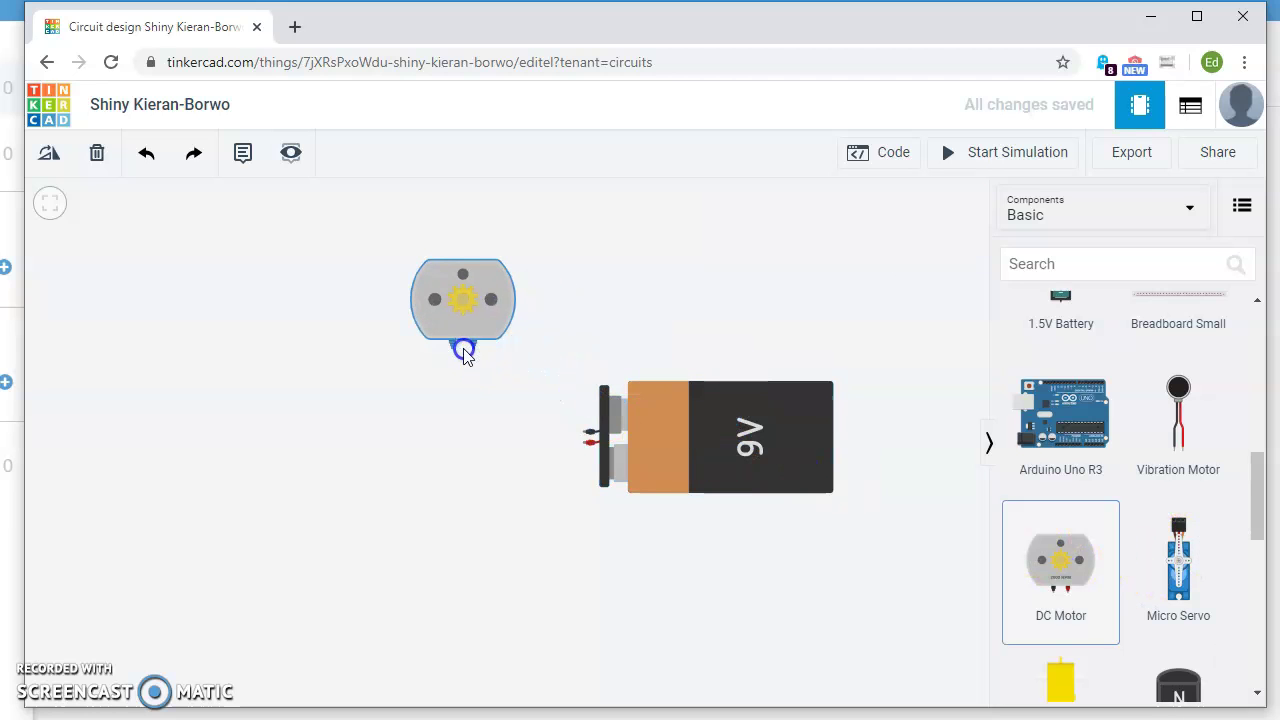
Wire the battery's negative terminal to the motor's black terminal and its positive to the red terminal, and start the simulation
{"action": "left_click", "coordinate": [584, 440]}
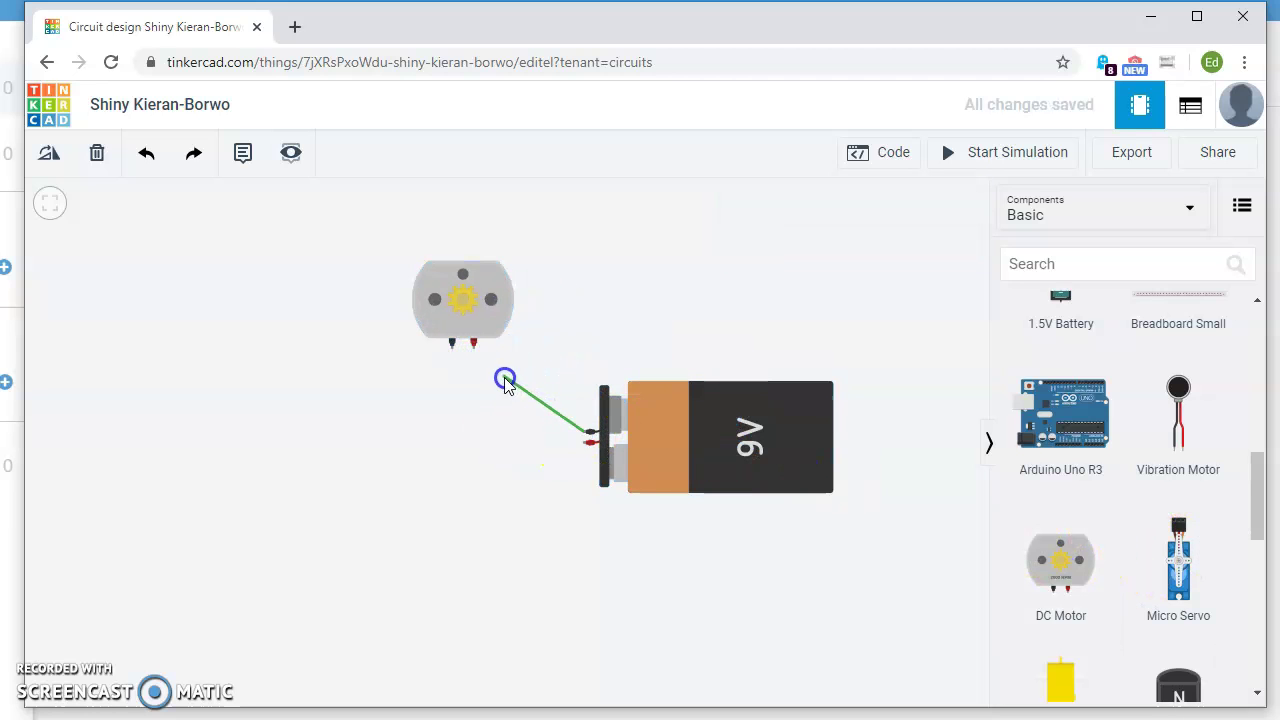
{"action": "left_click", "coordinate": [449, 350]}
{"action": "left_click", "coordinate": [584, 437]}
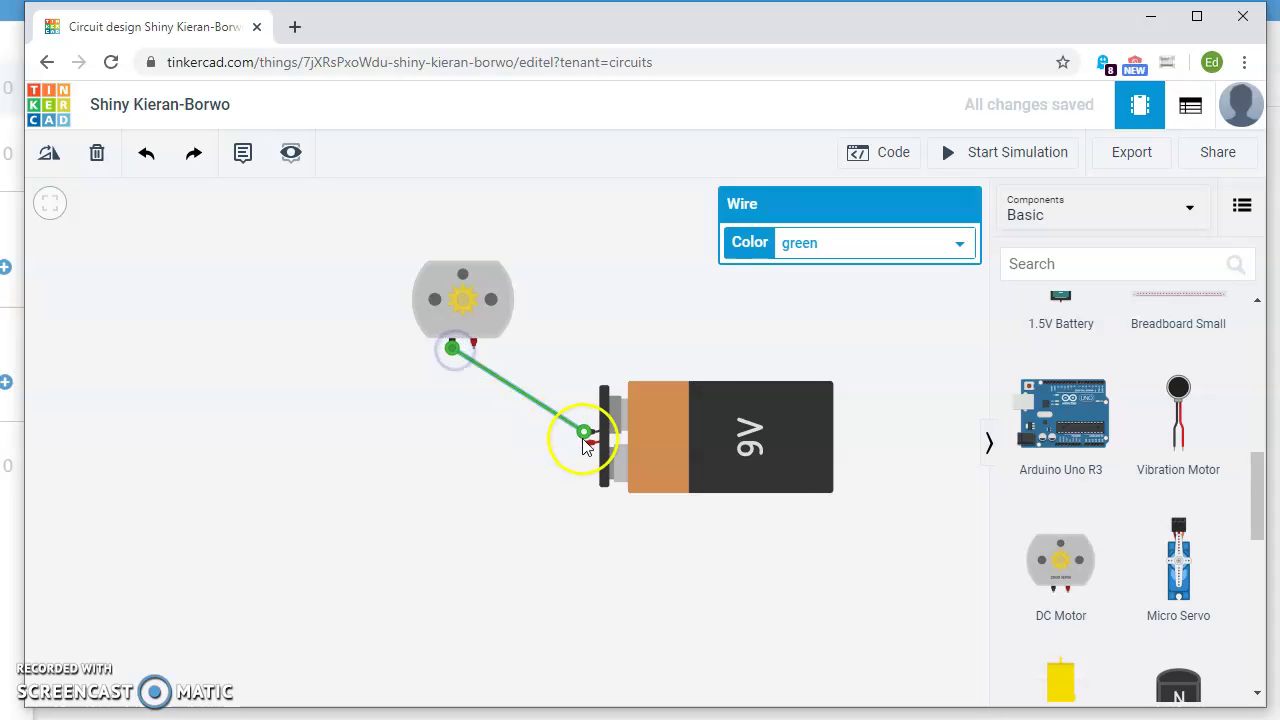
{"action": "left_click", "coordinate": [586, 443]}
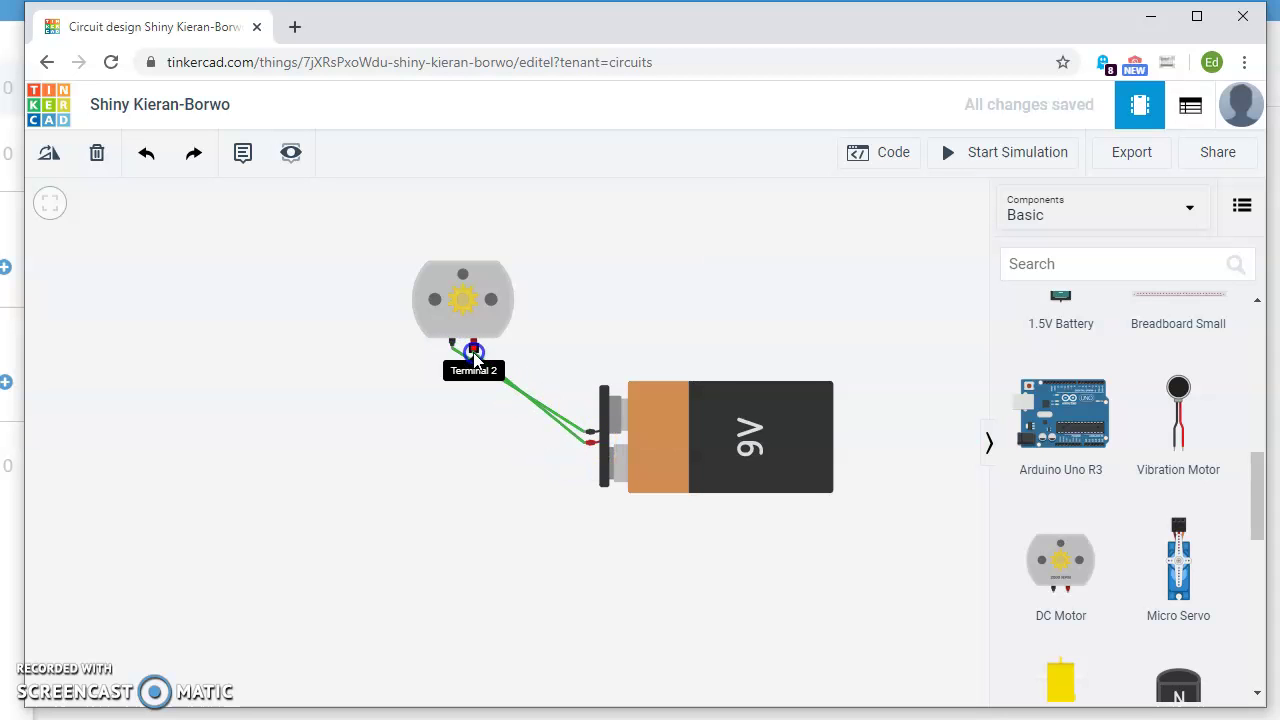
{"action": "left_click", "coordinate": [474, 346]}
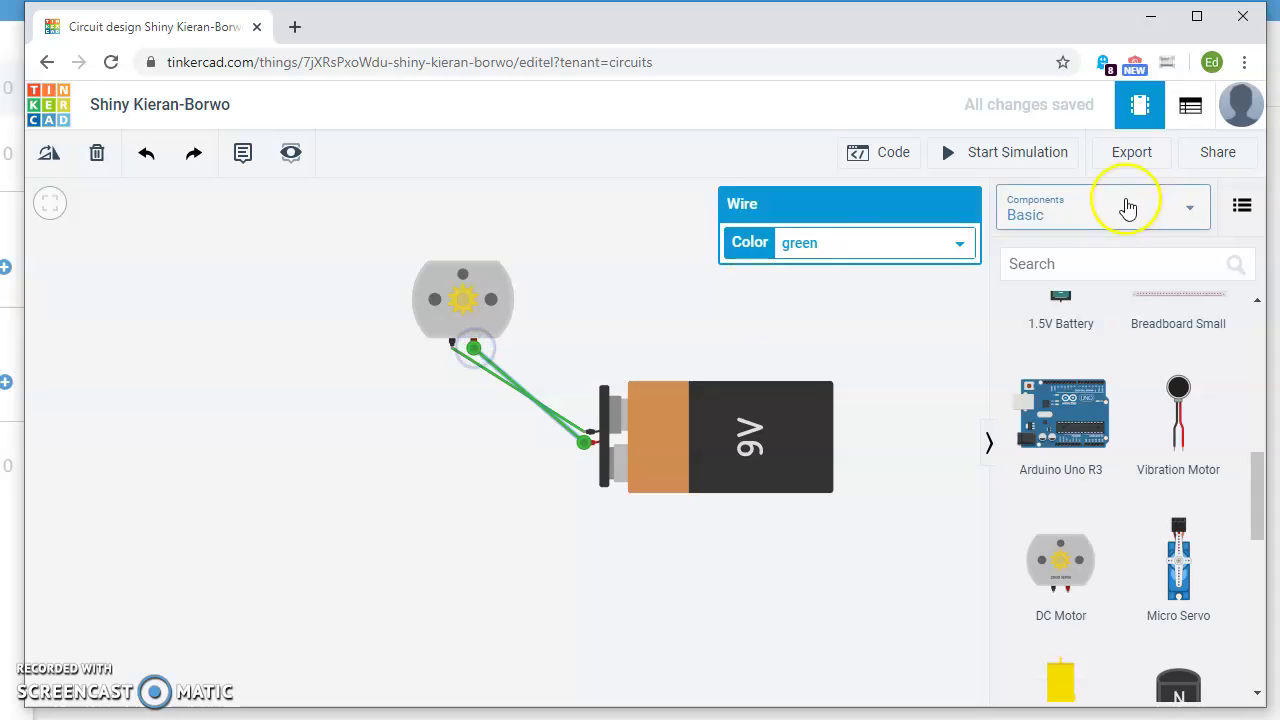
{"action": "left_click", "coordinate": [1003, 152]}
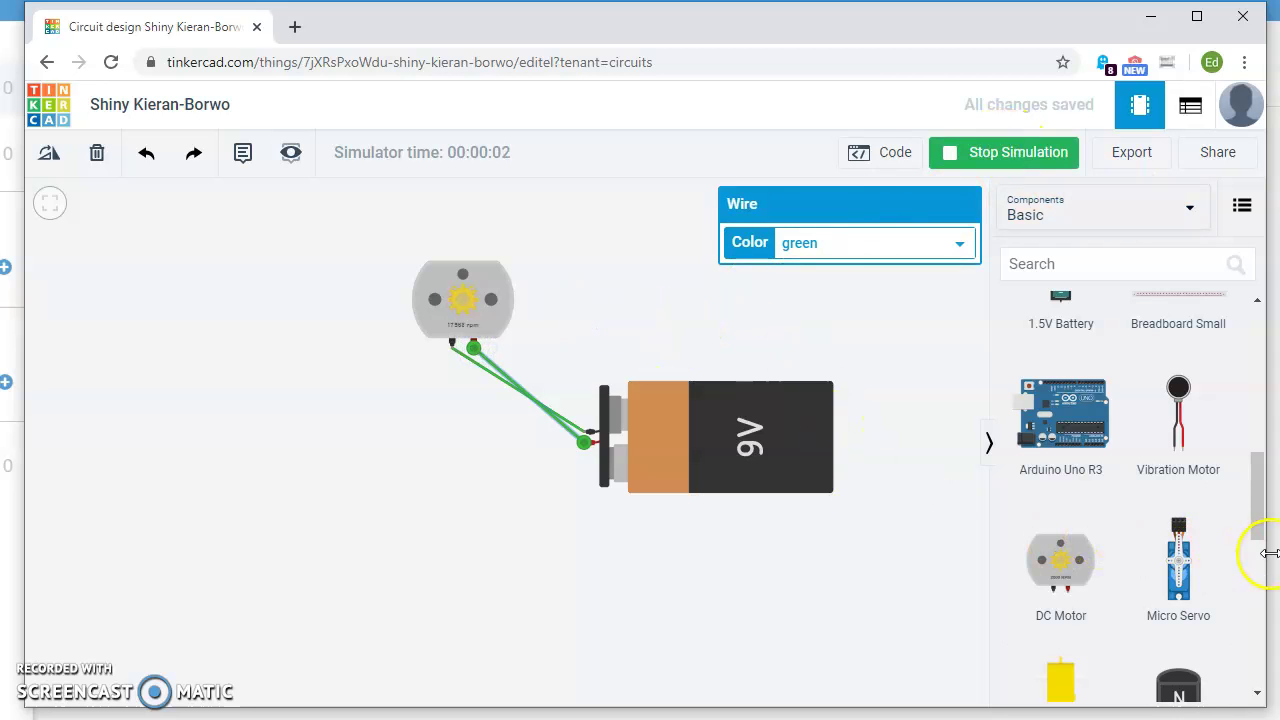
Place a potentiometer below the DC motor and delete the wire between the battery's positive terminal and the motor's red terminal
{"action": "left_click_drag", "start_coordinate": [1259, 517], "coordinate": [1251, 374]}
{"action": "left_click_drag", "start_coordinate": [1177, 434], "coordinate": [457, 510]}
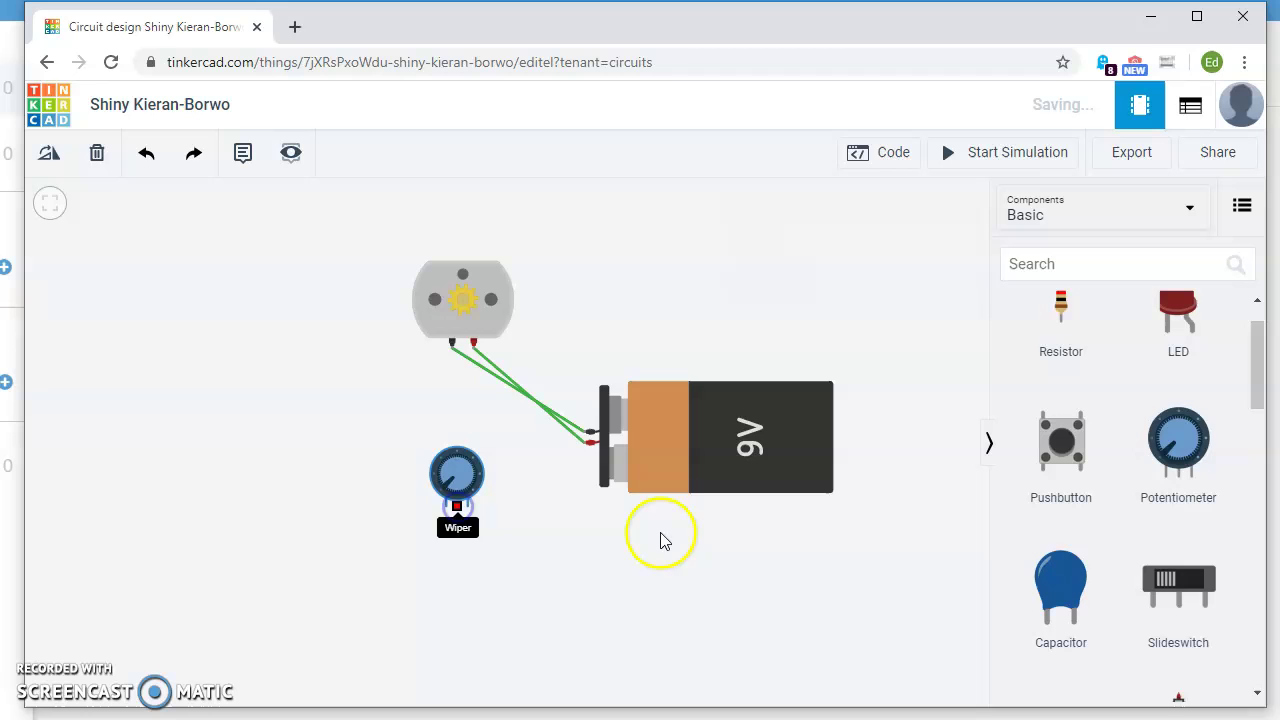
{"action": "left_click", "coordinate": [548, 418]}
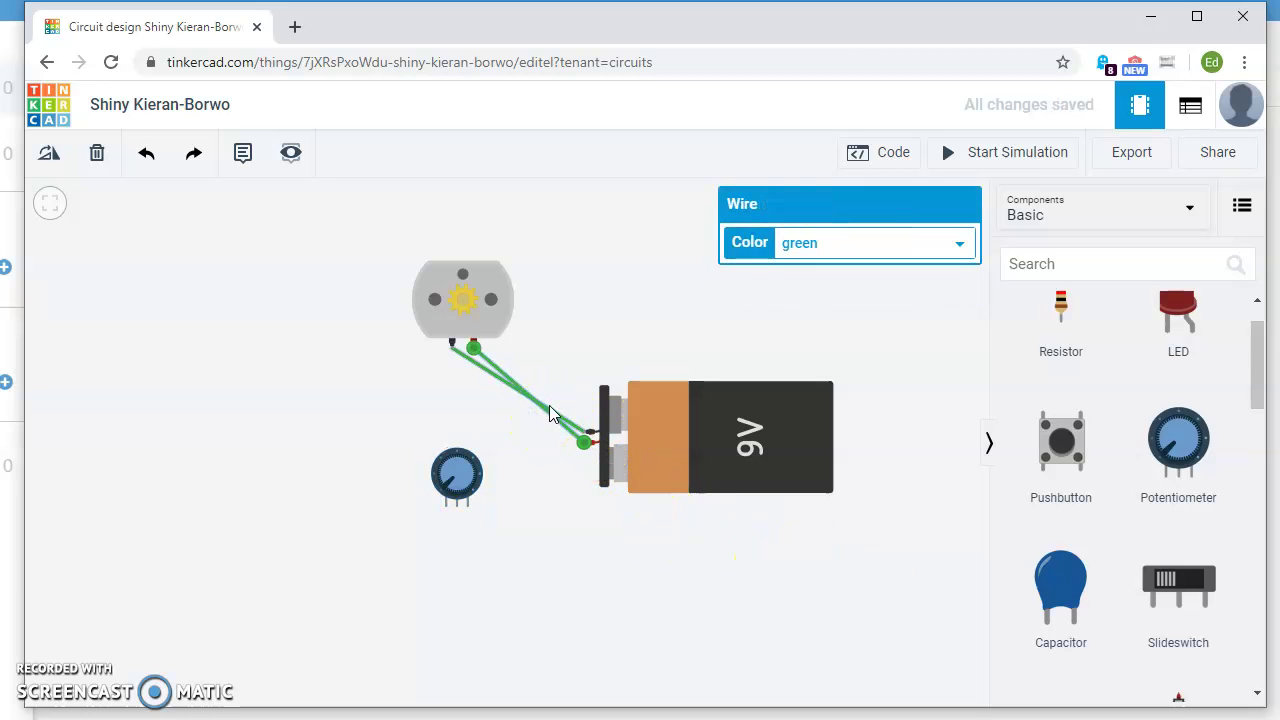
{"action": "key", "text": "Delete"}
Rearrange the parts: shift the motor up and right, the battery down, and the potentiometer to between them
{"action": "left_click", "coordinate": [477, 318]}
{"action": "left_click_drag", "start_coordinate": [447, 305], "coordinate": [513, 288]}
{"action": "left_click_drag", "start_coordinate": [737, 436], "coordinate": [718, 539]}
{"action": "left_click_drag", "start_coordinate": [466, 471], "coordinate": [645, 365]}
Wire the potentiometer's left terminal to the motor's red terminal and its wiper to the battery's positive terminal
{"action": "left_click", "coordinate": [622, 393]}
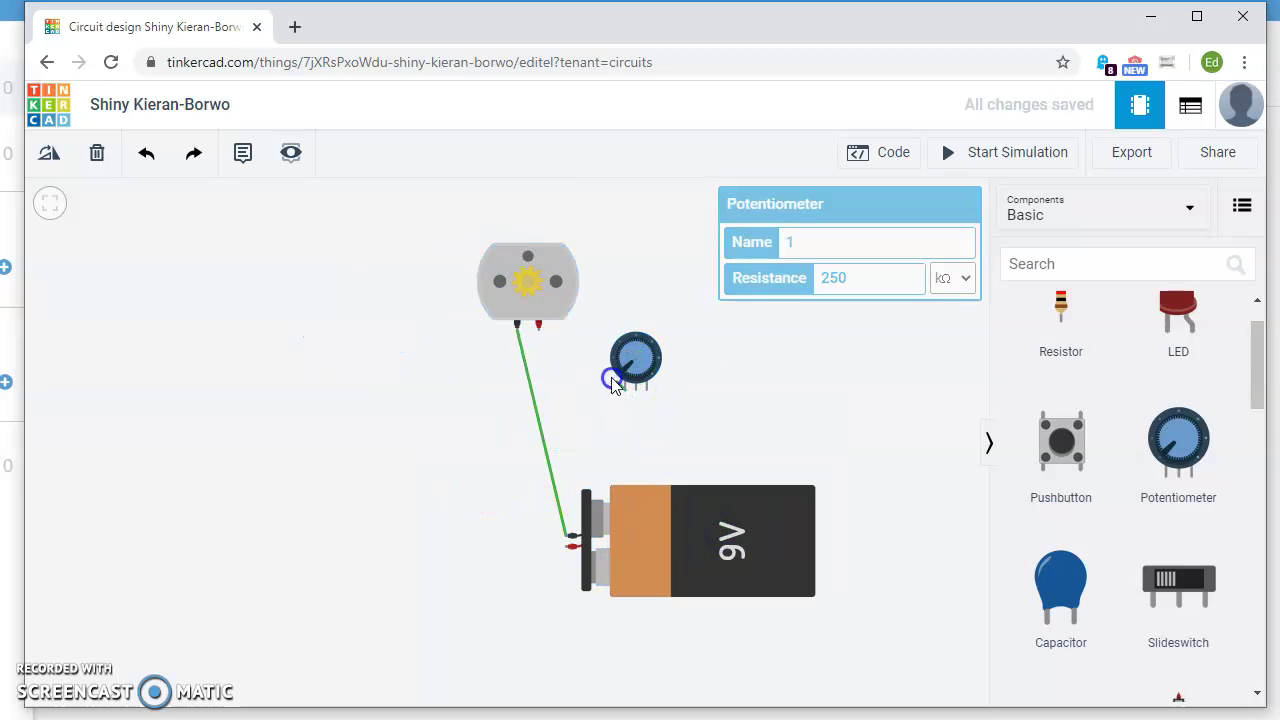
{"action": "left_click", "coordinate": [539, 332]}
{"action": "left_click", "coordinate": [568, 546]}
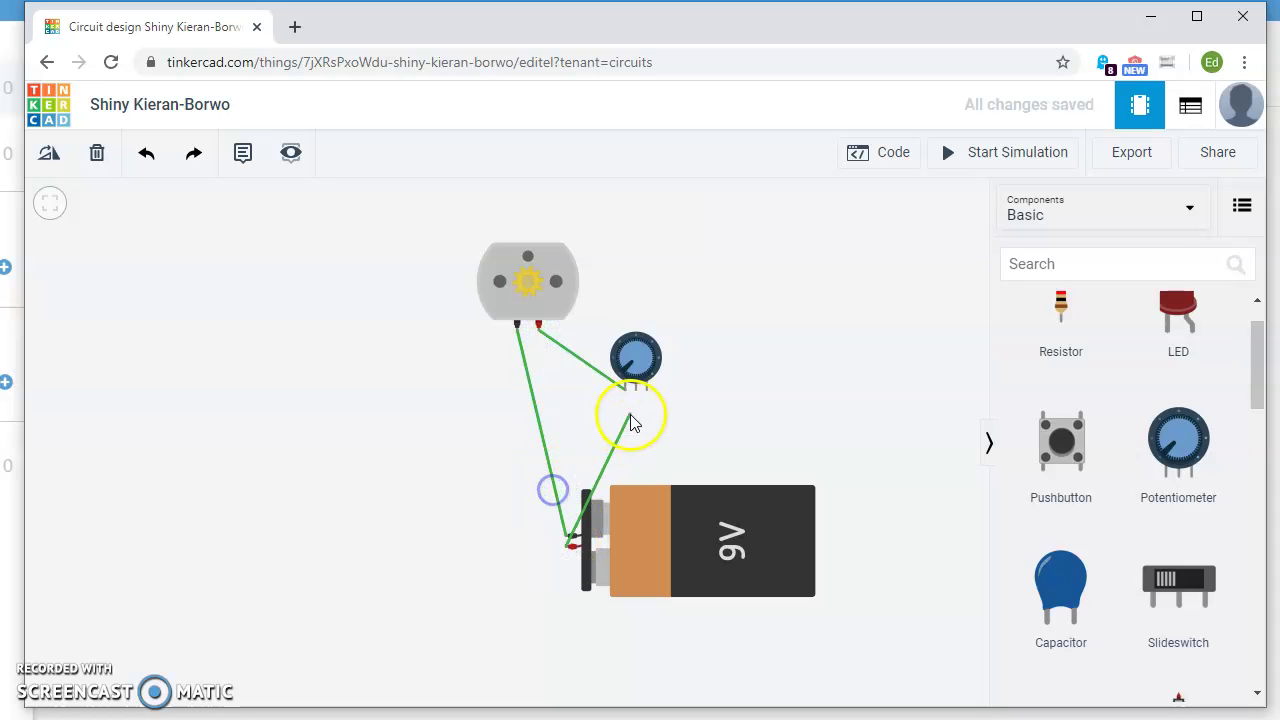
{"action": "left_click", "coordinate": [636, 390]}
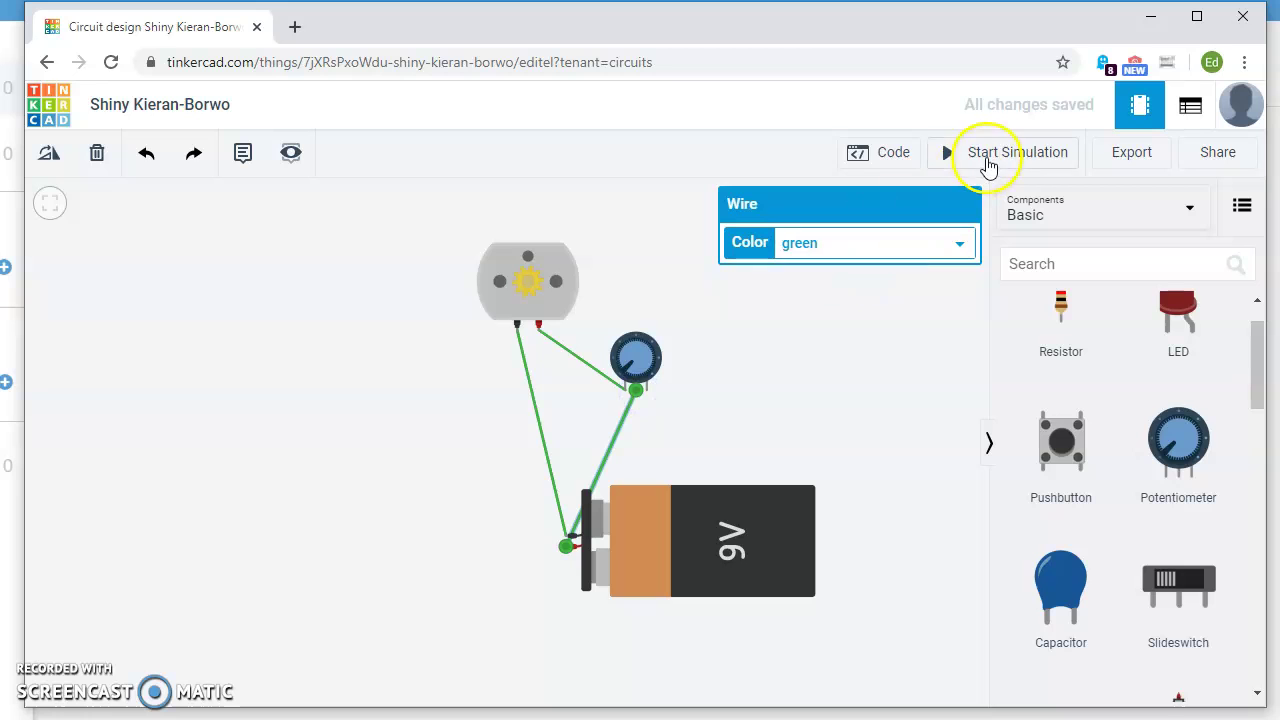
Simulate the circuit and turn the potentiometer to check how the motor's speed responds
{"action": "left_click", "coordinate": [988, 157]}
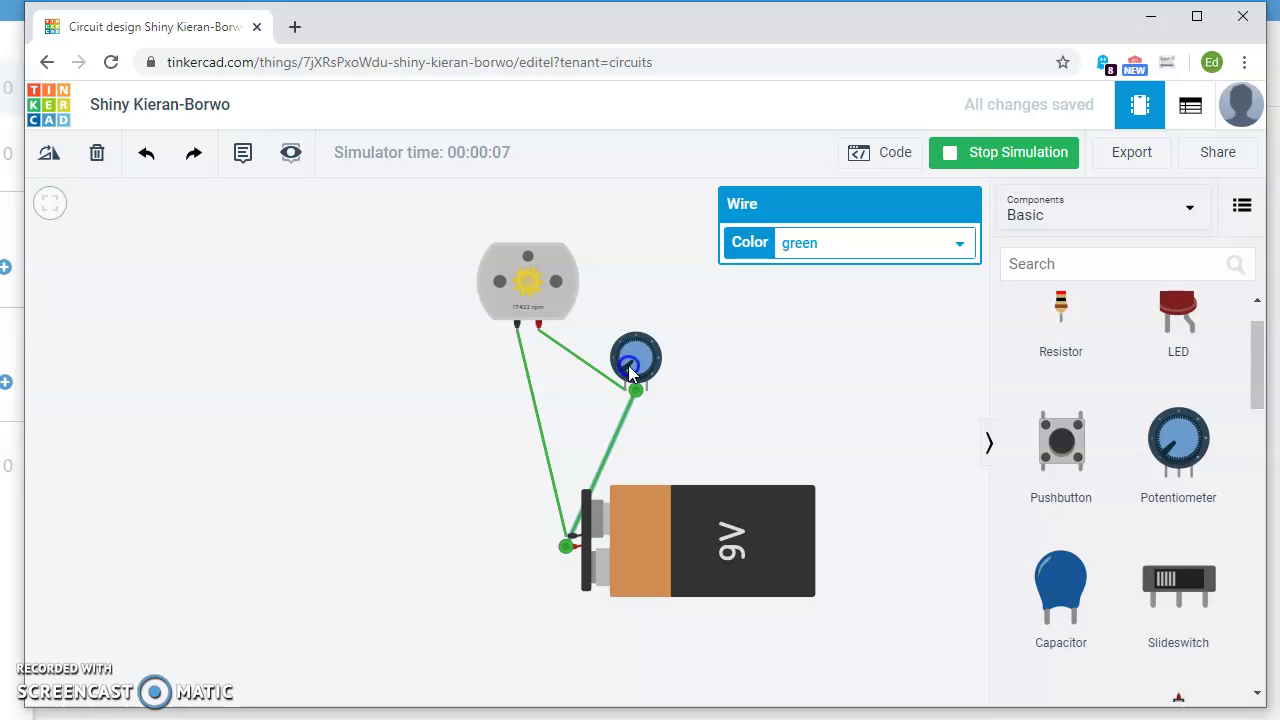
{"action": "left_click", "coordinate": [518, 298]}
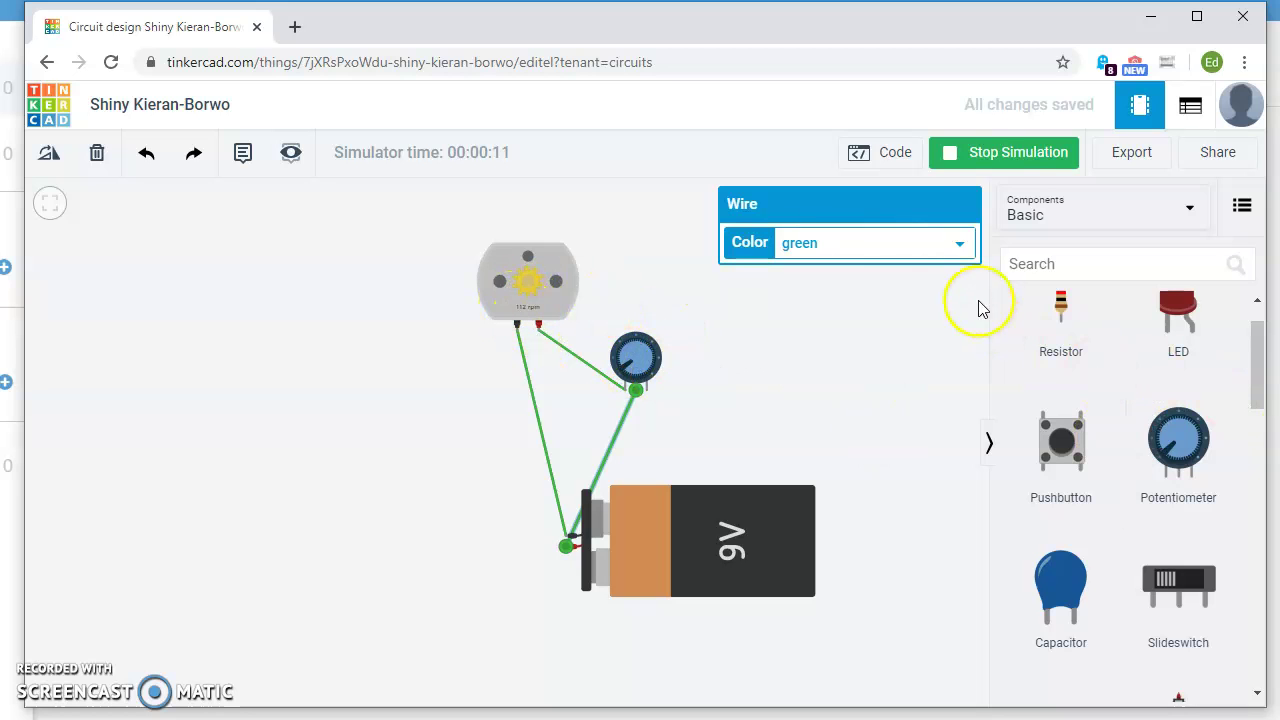
{"action": "left_click", "coordinate": [777, 357]}
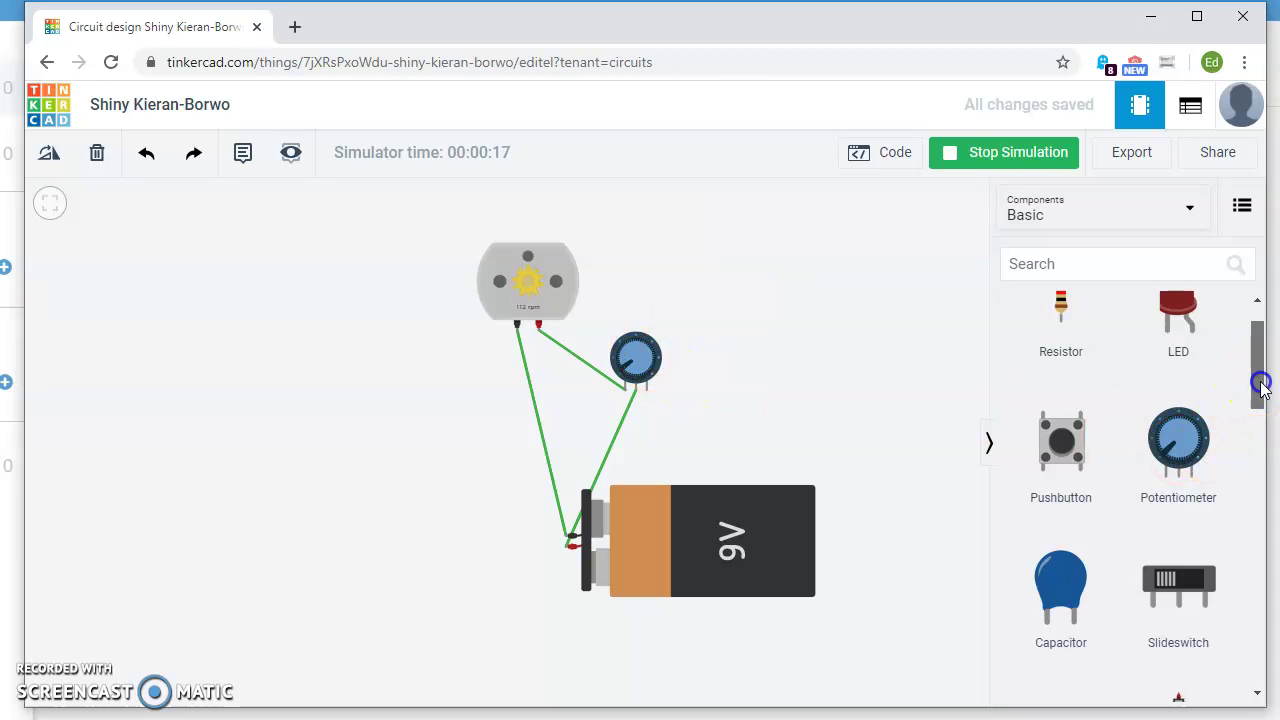
Place a slideswitch right of the potentiometer and wire it between the wiper and the battery's positive terminal, replacing the direct wire
{"action": "left_click_drag", "start_coordinate": [1260, 385], "coordinate": [645, 418]}
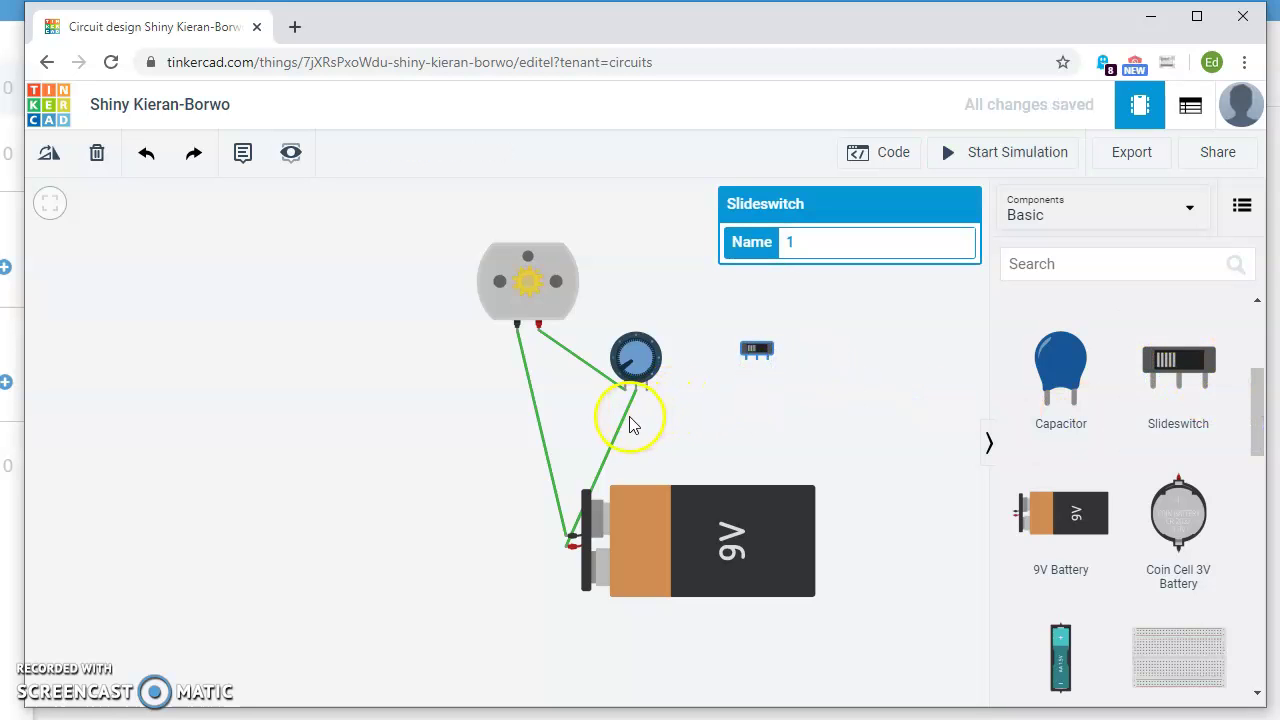
{"action": "left_click", "coordinate": [624, 423]}
{"action": "key", "text": "Delete"}
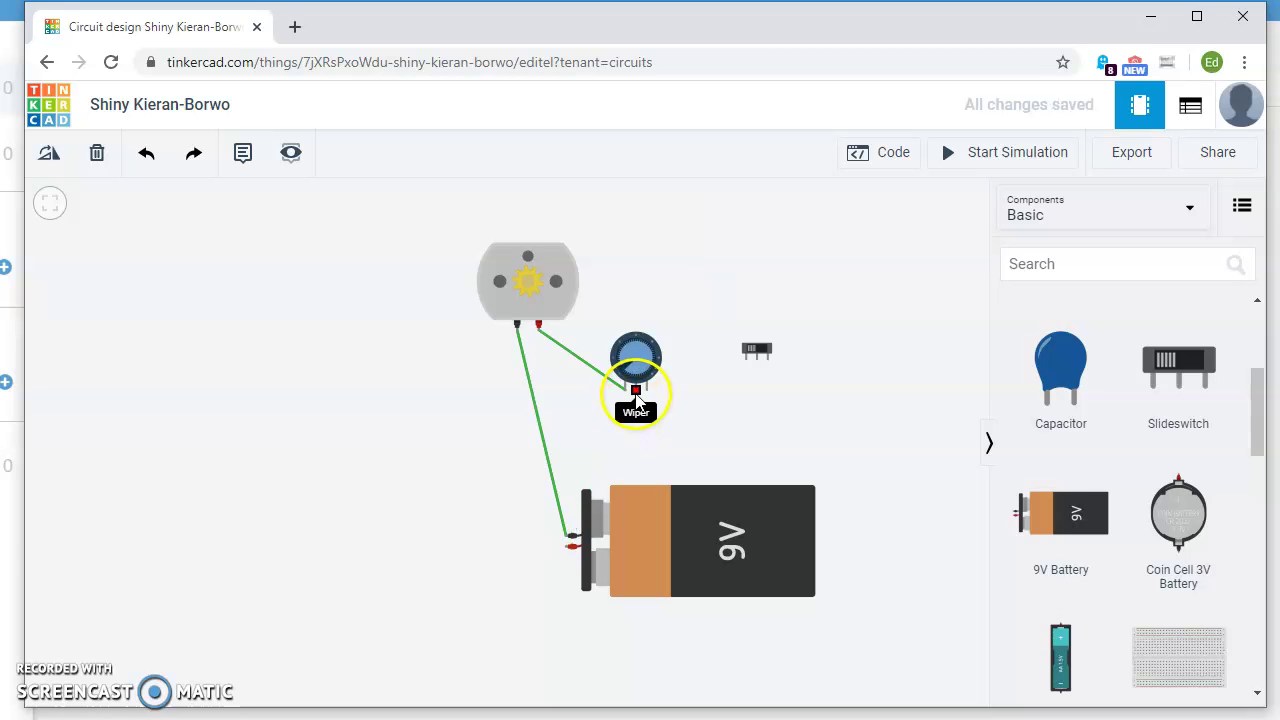
{"action": "mouse_move", "coordinate": [650, 415]}
{"action": "left_mouse_down"}
{"action": "mouse_move", "coordinate": [766, 374]}
{"action": "mouse_move", "coordinate": [746, 360]}
{"action": "mouse_move", "coordinate": [757, 356]}
{"action": "mouse_move", "coordinate": [609, 468]}
{"action": "mouse_move", "coordinate": [563, 540]}
{"action": "mouse_move", "coordinate": [567, 558]}
{"action": "mouse_move", "coordinate": [566, 545]}
{"action": "left_mouse_up"}
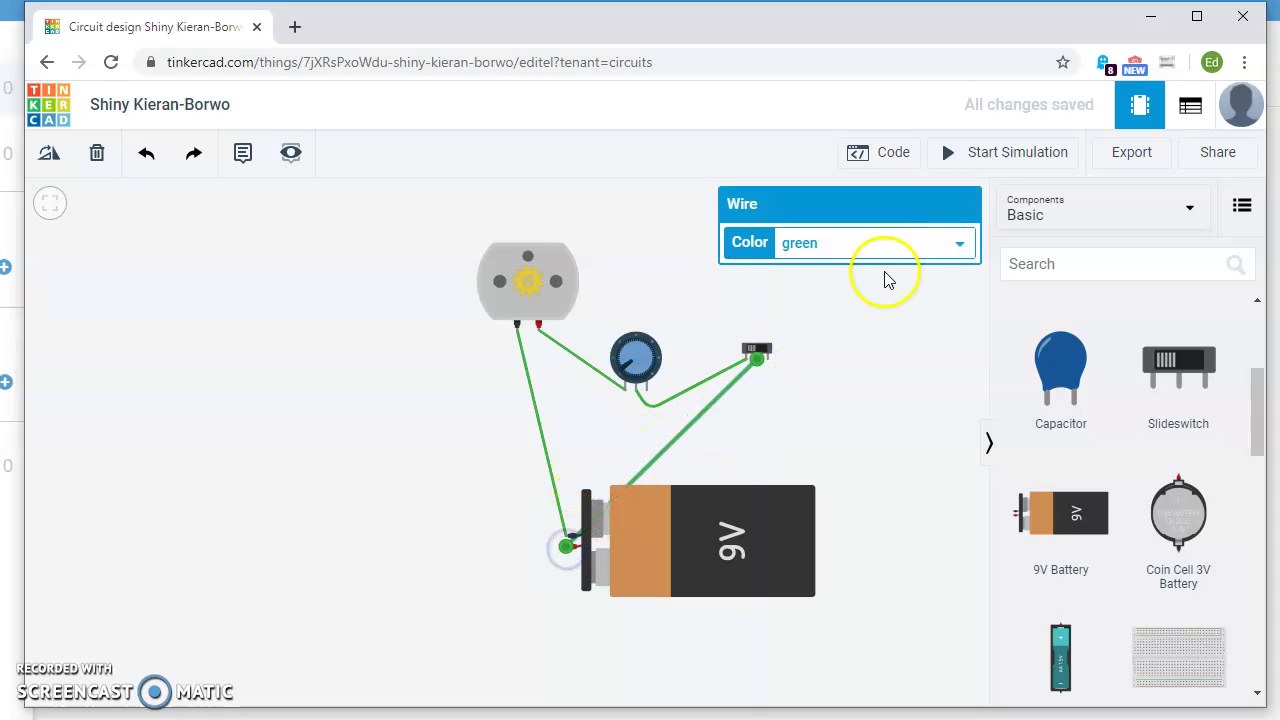
Simulate the circuit, operating the slideswitch and potentiometer to check the motor's response, and stop the simulation
{"action": "left_click", "coordinate": [970, 155]}
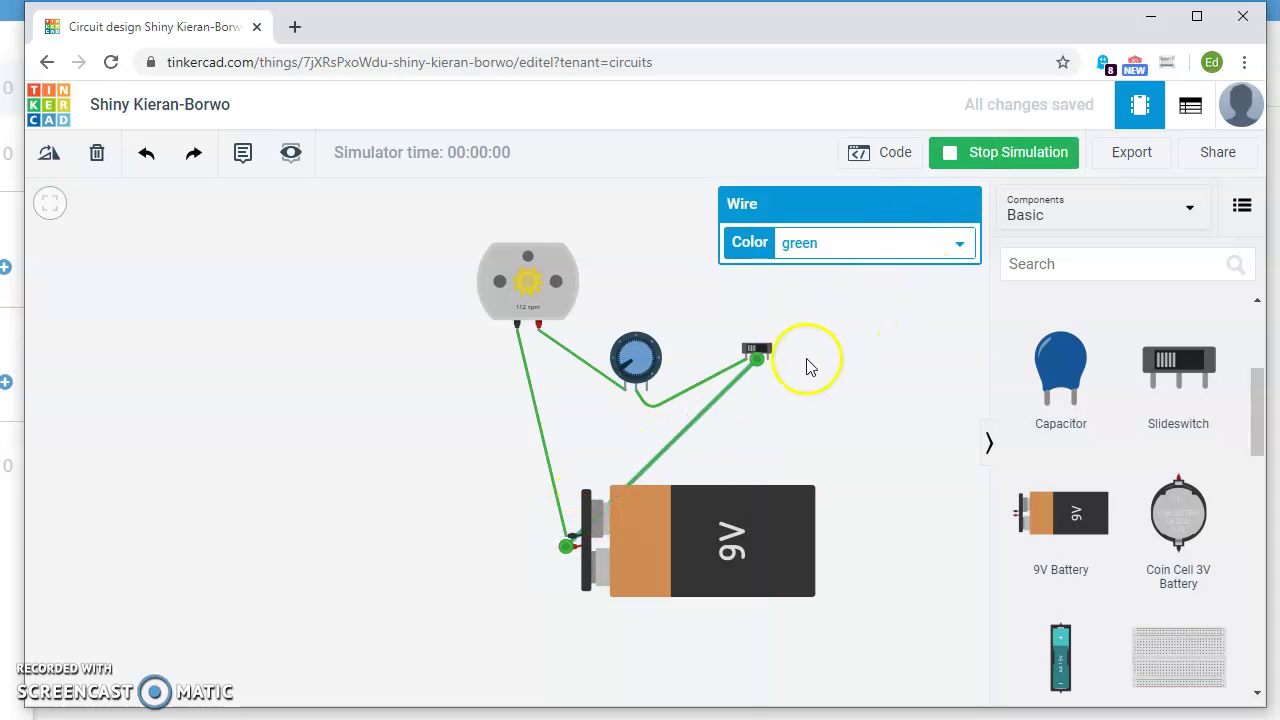
{"action": "left_click", "coordinate": [755, 348]}
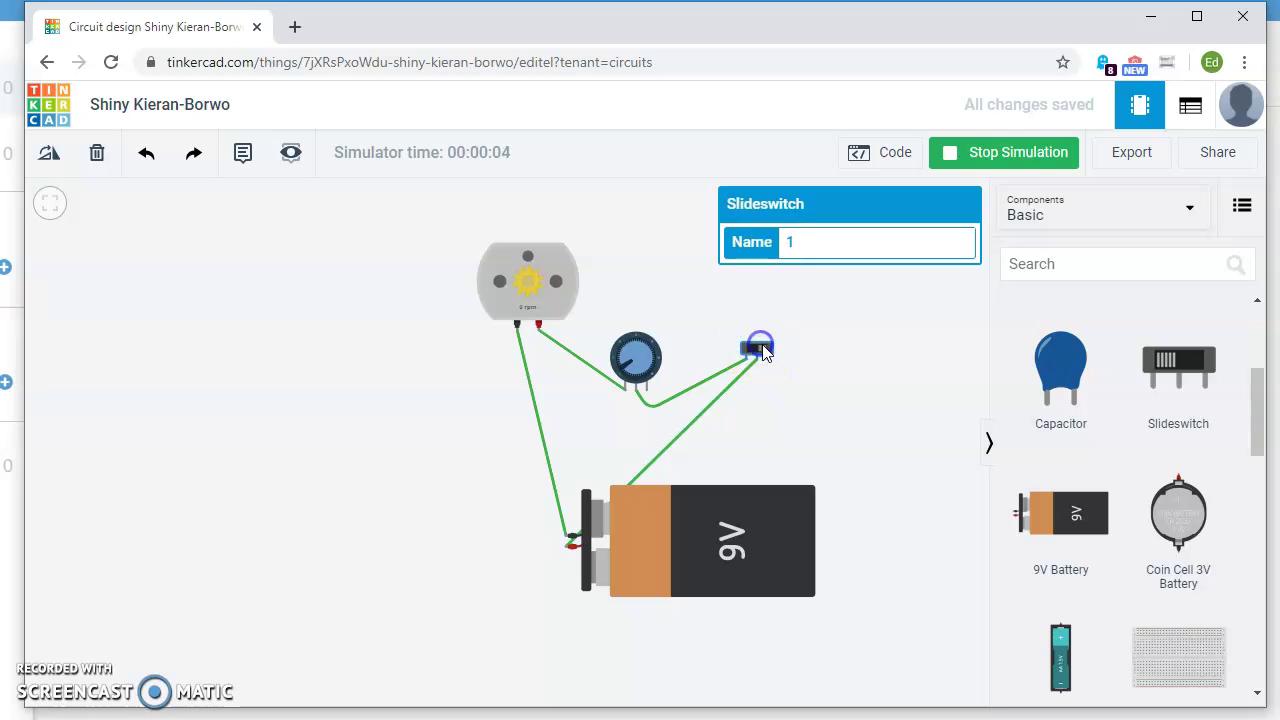
{"action": "left_click_drag", "start_coordinate": [660, 368], "coordinate": [622, 375]}
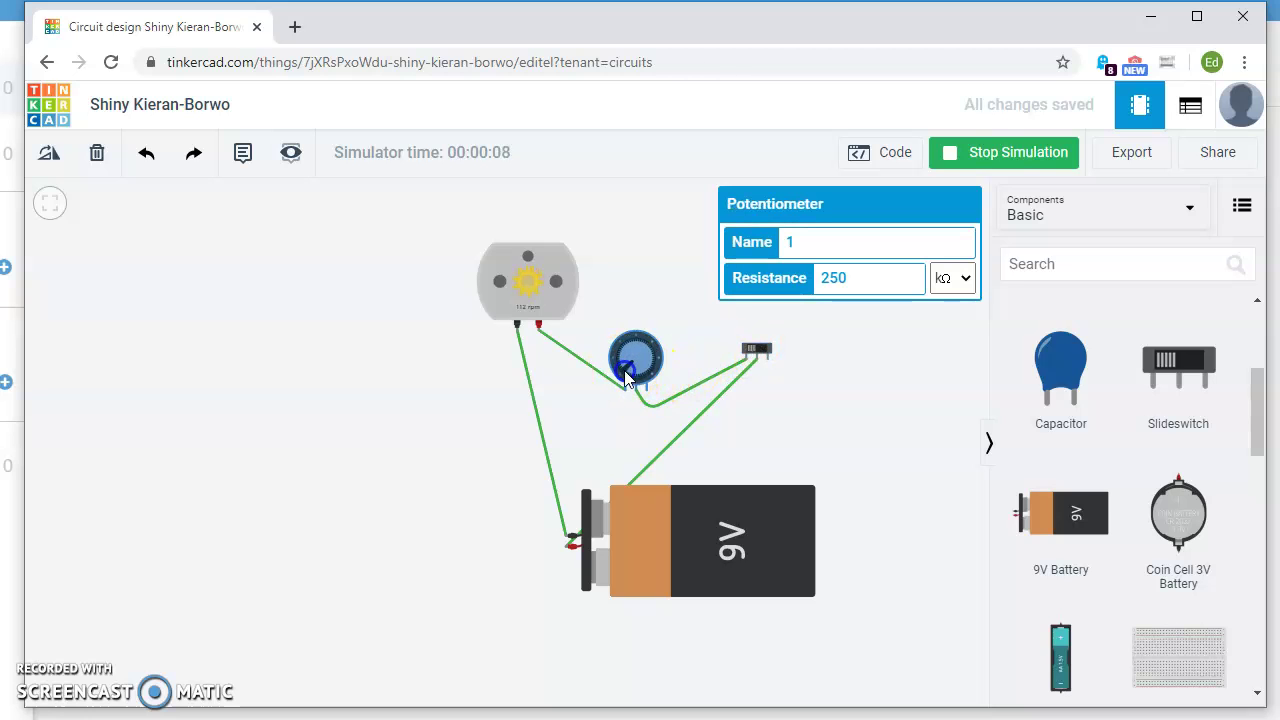
{"action": "left_click", "coordinate": [1017, 152]}
Search the Basic components for "lamp"
{"action": "left_click_drag", "start_coordinate": [1264, 414], "coordinate": [1232, 646]}
{"action": "left_click", "coordinate": [1094, 262]}
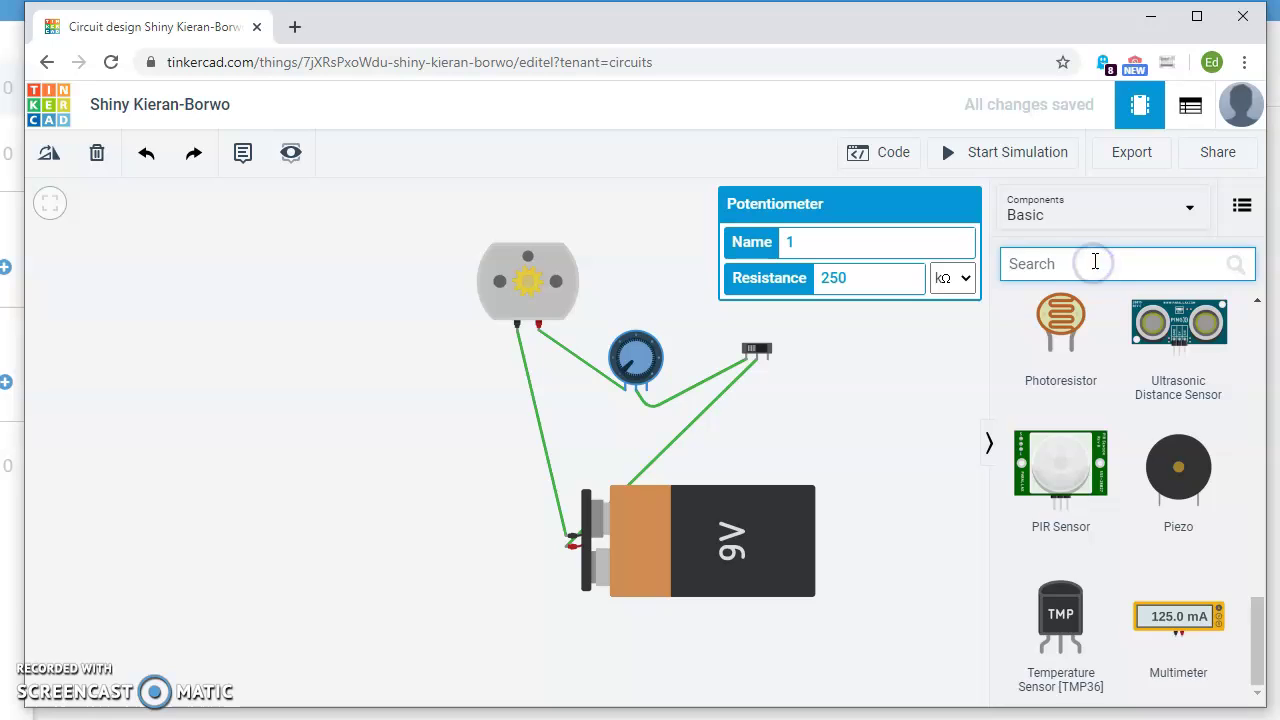
{"action": "type", "text": "lamp"}
{"action": "key", "text": "Return"}
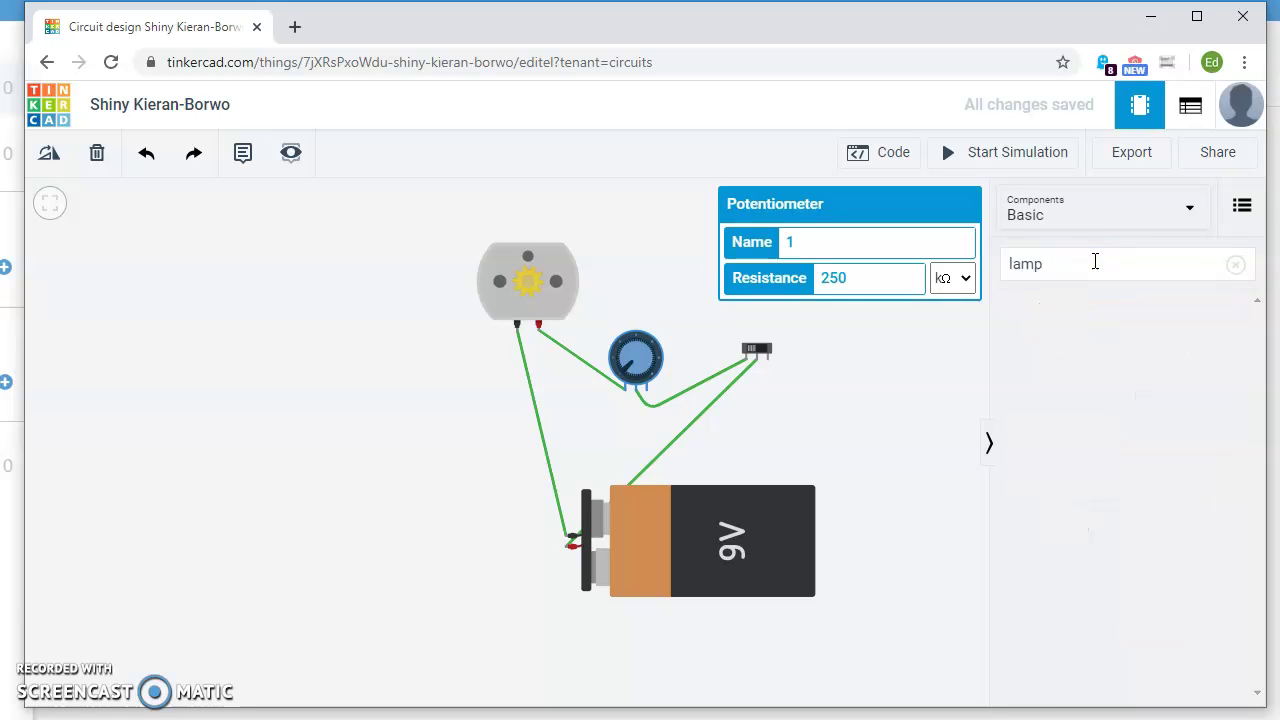
{"action": "double_click", "coordinate": [1063, 266]}
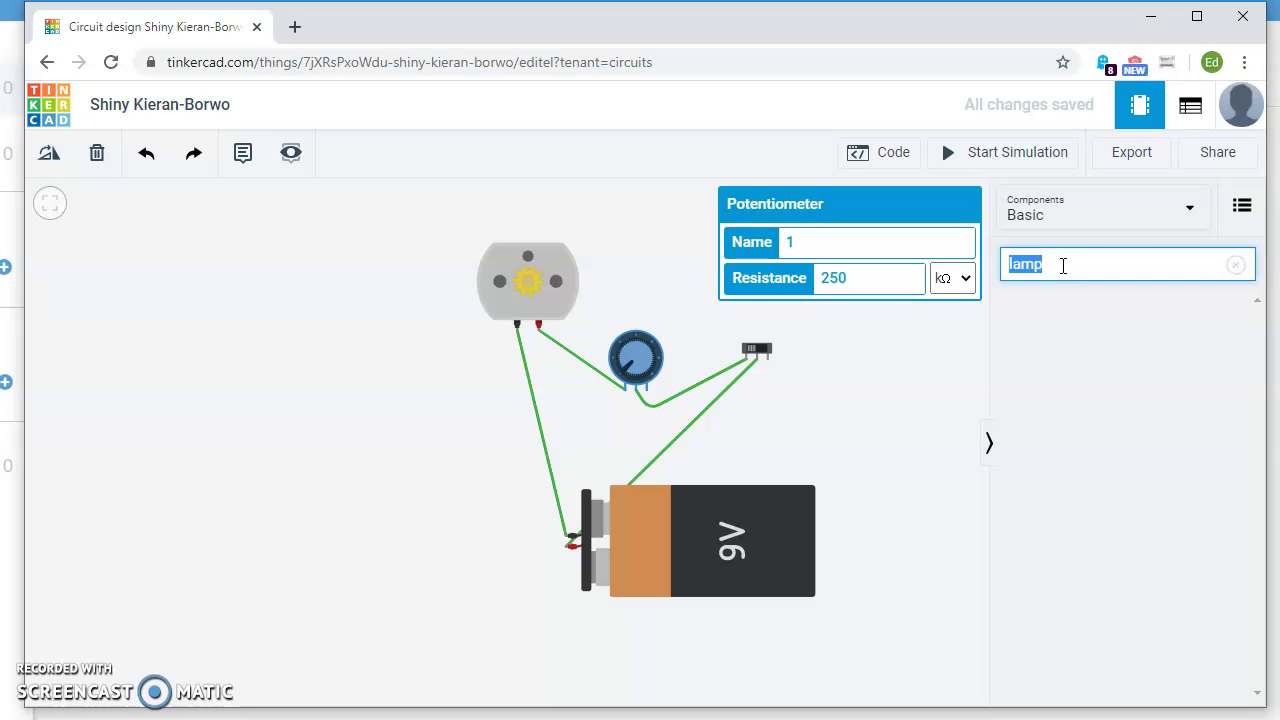
Widen the component library to All and search it for "lamp"
{"action": "left_click", "coordinate": [1188, 212]}
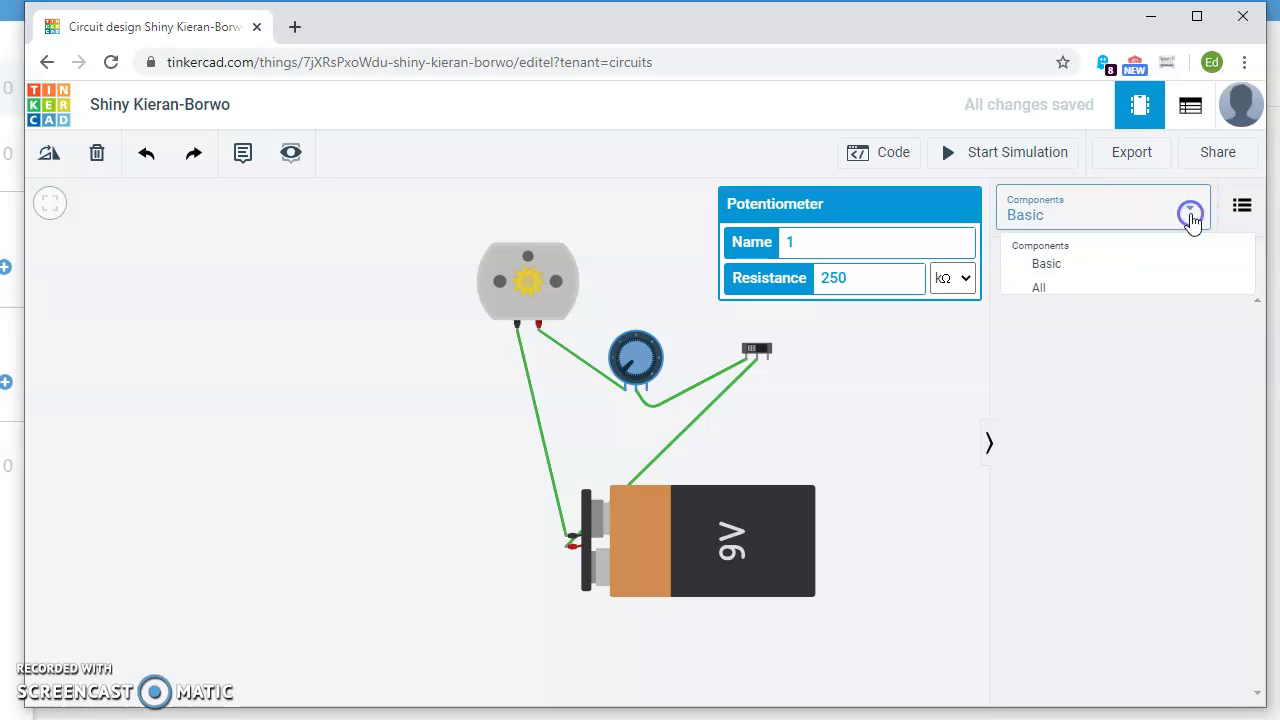
{"action": "left_click", "coordinate": [1155, 294]}
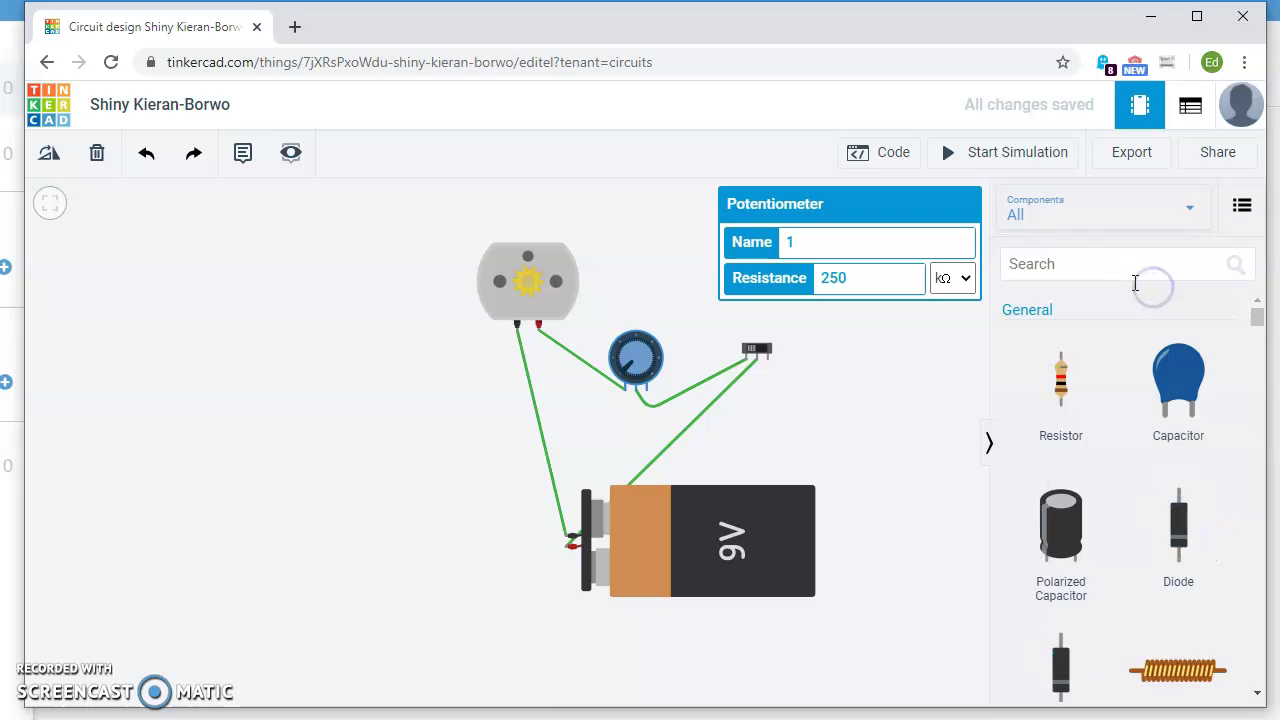
{"action": "left_click", "coordinate": [1121, 262]}
{"action": "type", "text": "lamp"}
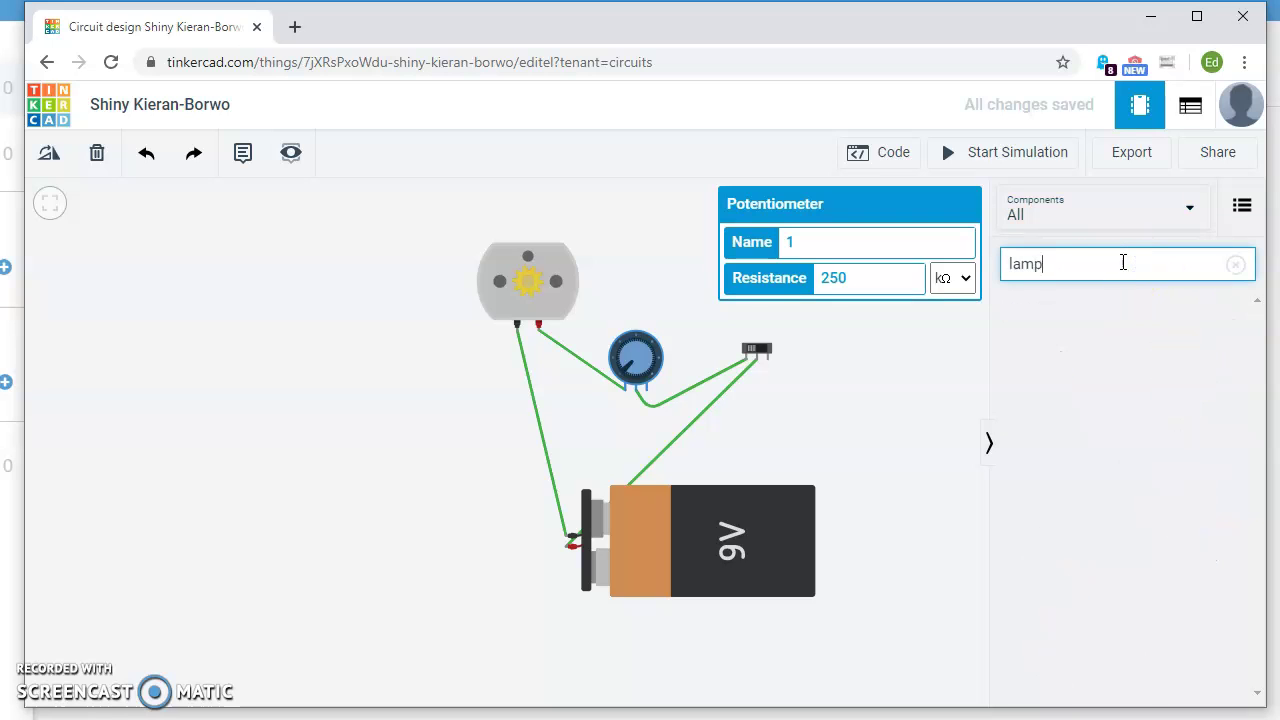
{"action": "key", "text": "Return"}
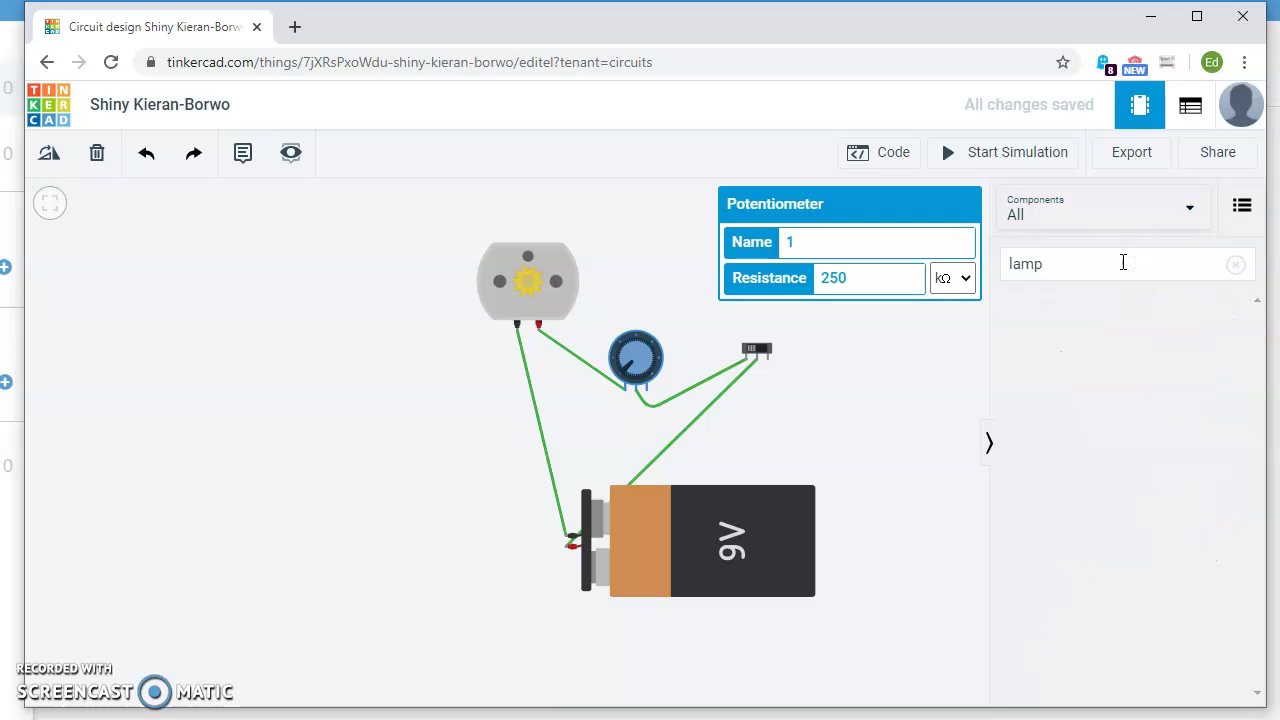
{"action": "left_click", "coordinate": [894, 405]}
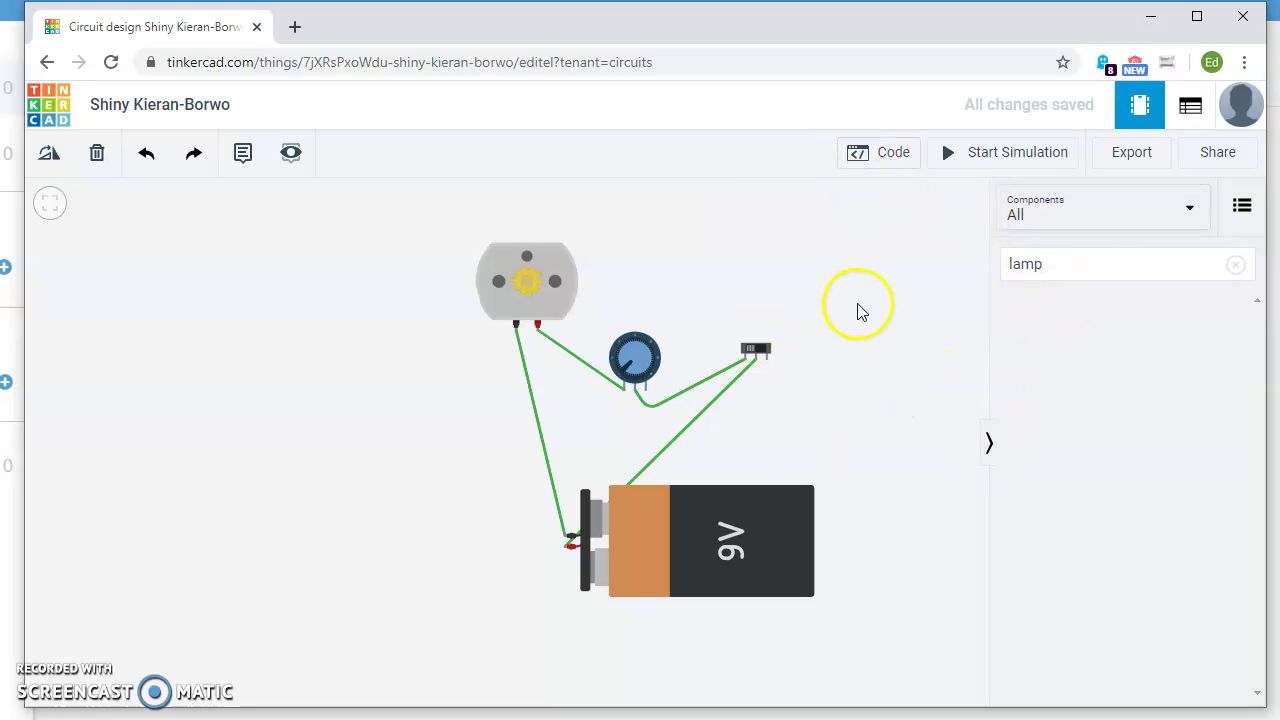
Return the component library to Basic and place a Hobby Gearmotor to the left of the DC motor
{"action": "left_click", "coordinate": [1090, 201]}
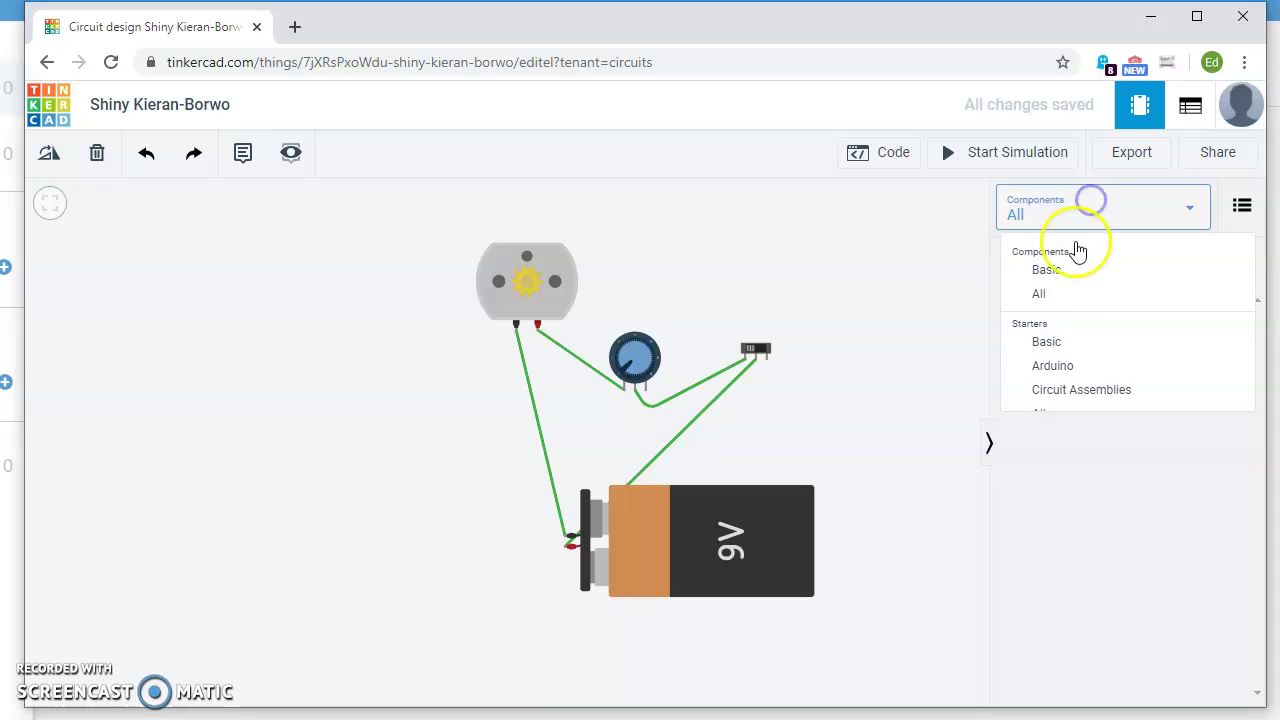
{"action": "left_click", "coordinate": [1055, 274]}
{"action": "scroll", "coordinate": [1180, 495], "scroll_direction": "down", "scroll_amount": 1}
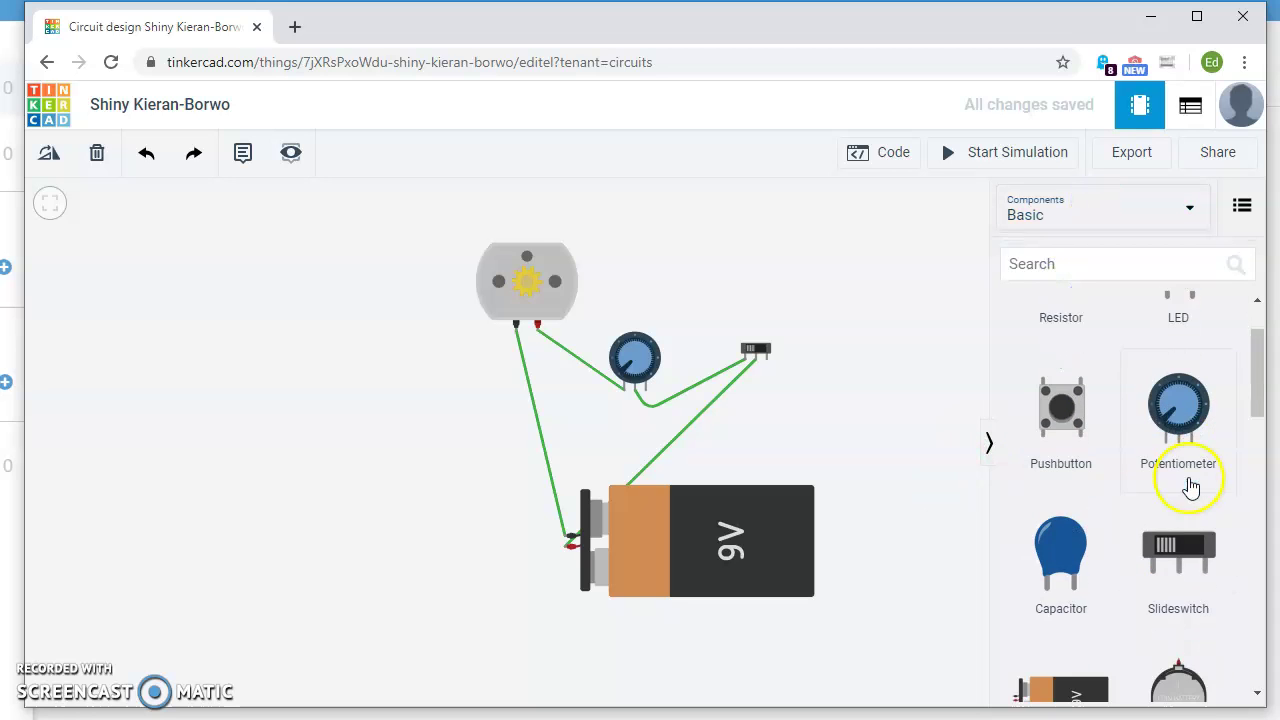
{"action": "scroll", "coordinate": [1190, 487], "scroll_direction": "down", "scroll_amount": 3}
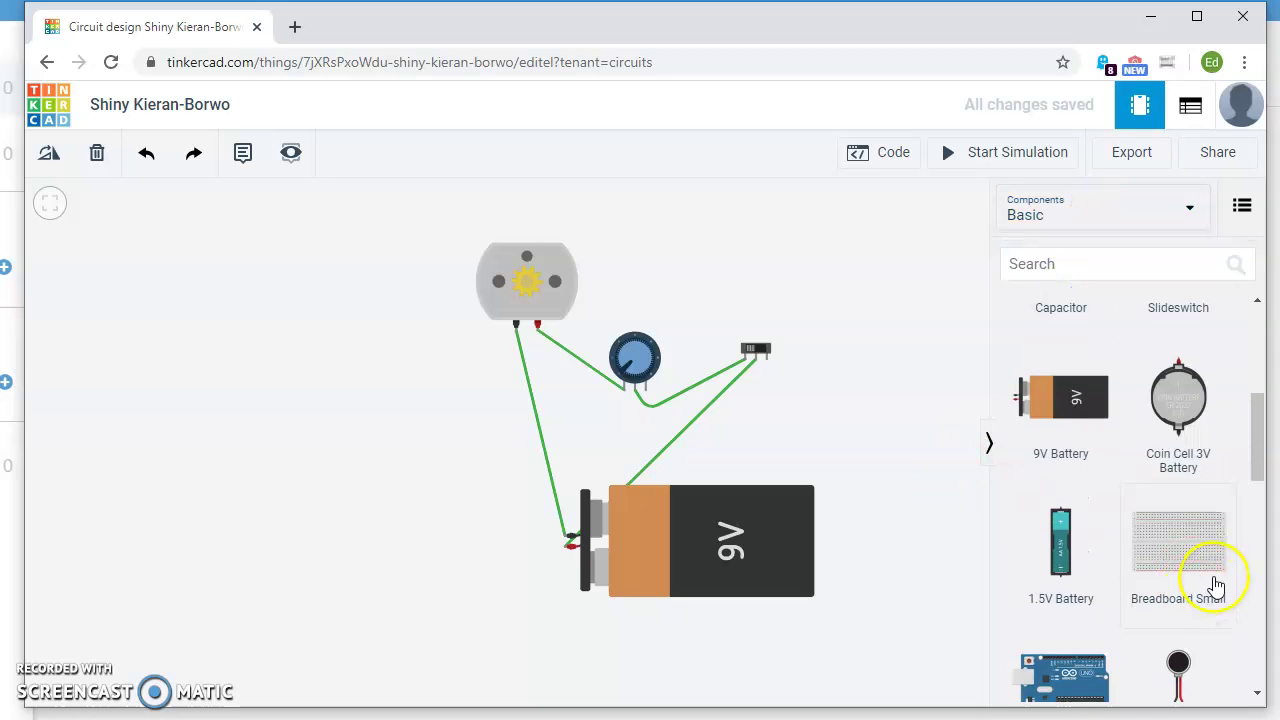
{"action": "scroll", "coordinate": [1205, 578], "scroll_direction": "down", "scroll_amount": 2}
{"action": "scroll", "coordinate": [1114, 562], "scroll_direction": "down", "scroll_amount": 2}
{"action": "scroll", "coordinate": [1113, 564], "scroll_direction": "down", "scroll_amount": 1}
{"action": "left_click_drag", "start_coordinate": [1073, 490], "coordinate": [318, 458]}
{"action": "left_click_drag", "start_coordinate": [351, 388], "coordinate": [319, 424]}
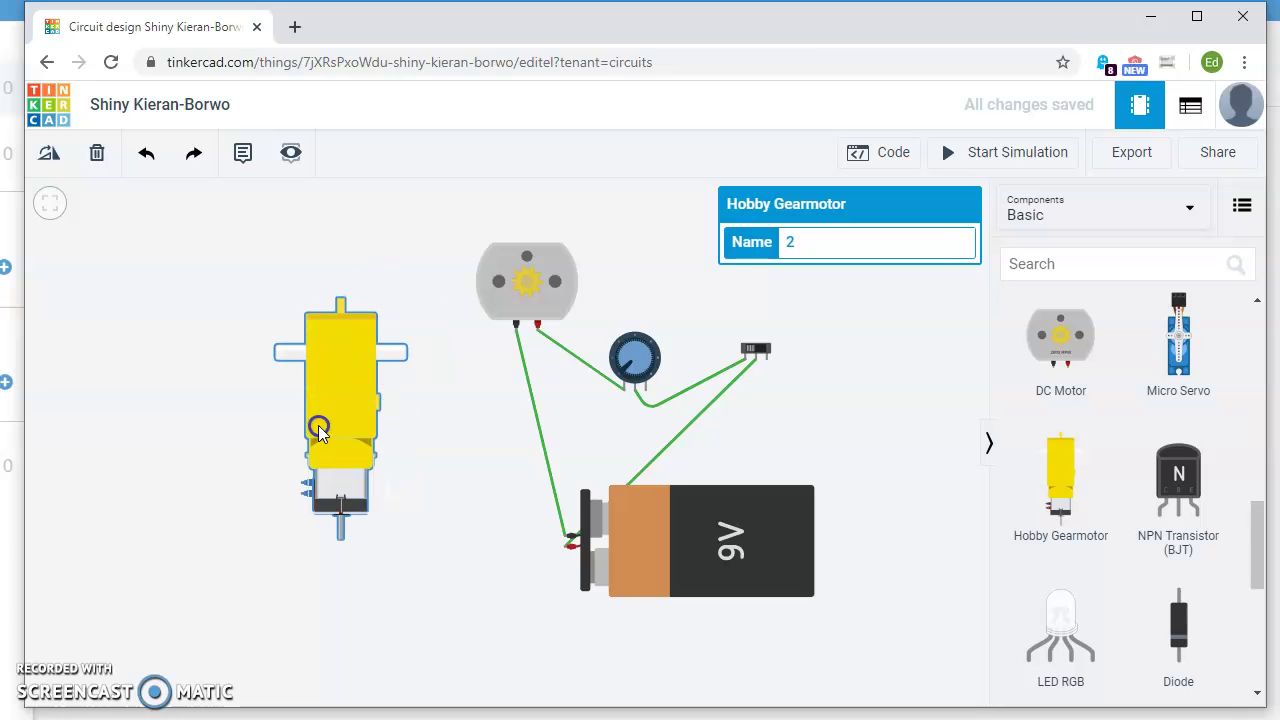
{"action": "left_click_drag", "start_coordinate": [330, 346], "coordinate": [308, 363]}
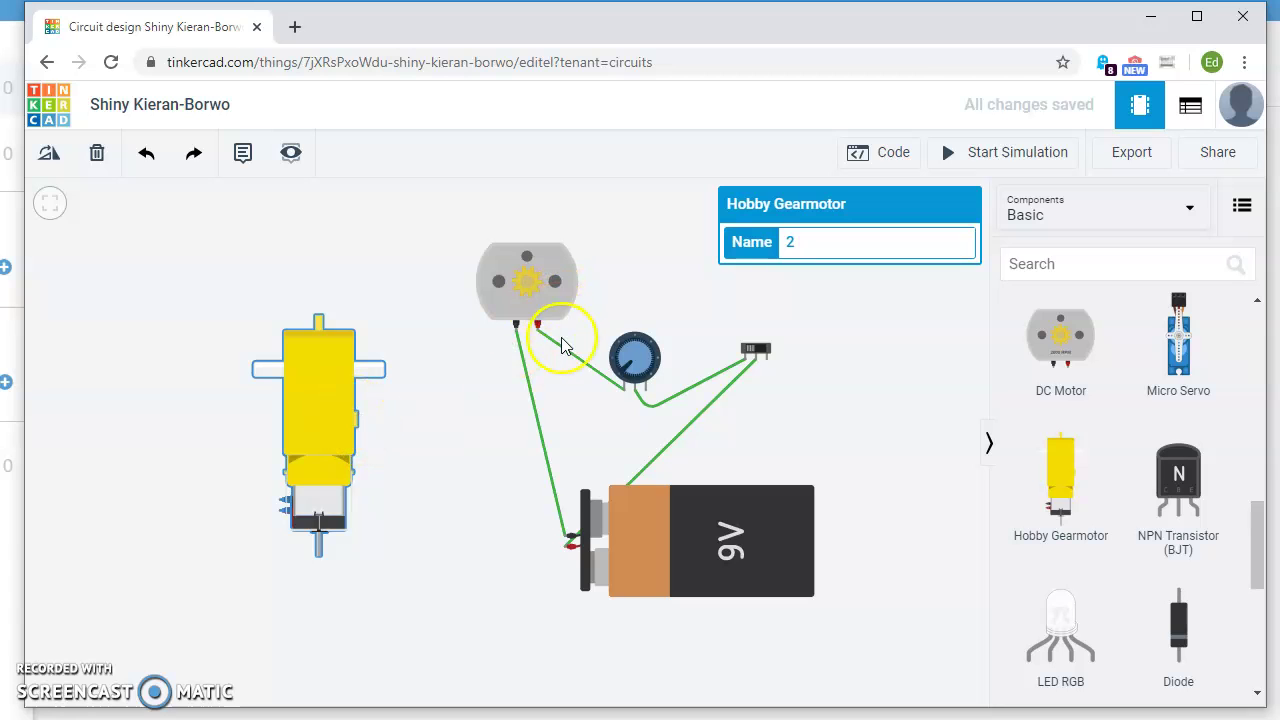
Delete the DC motor's wires to the potentiometer and to the battery
{"action": "left_click", "coordinate": [592, 368]}
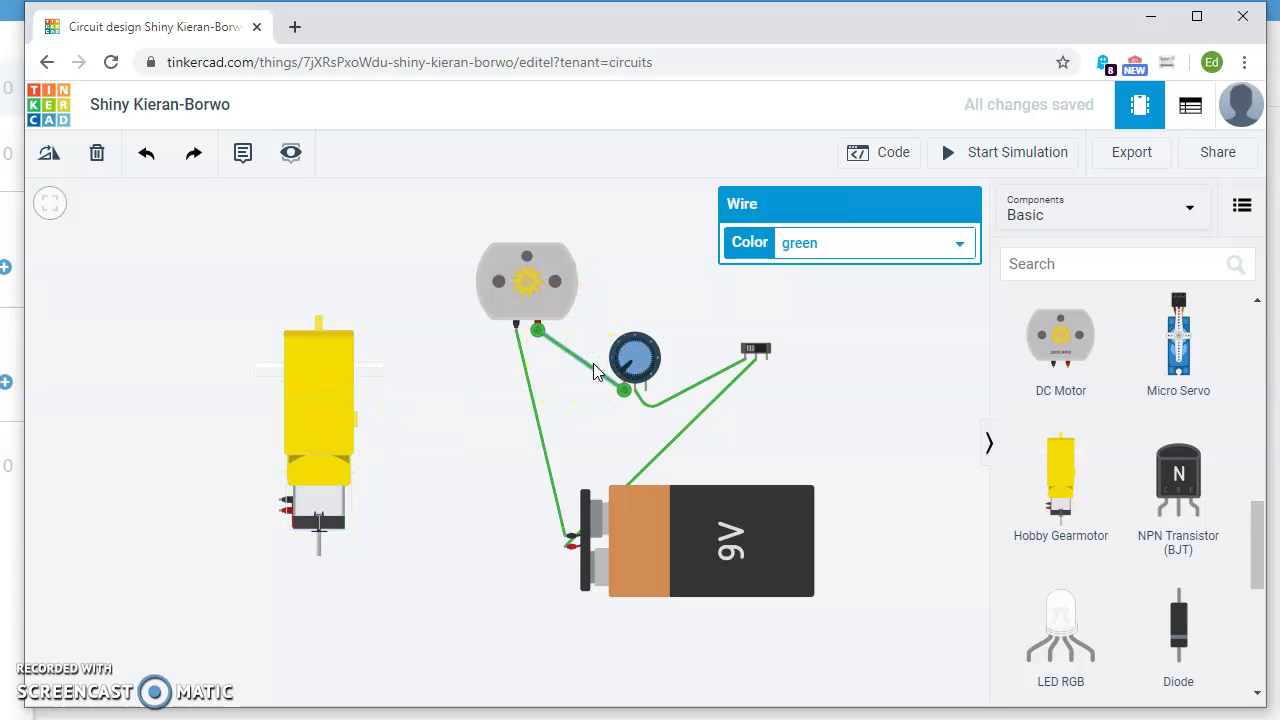
{"action": "key", "text": "Delete"}
{"action": "left_click", "coordinate": [545, 432]}
{"action": "left_click", "coordinate": [543, 447]}
{"action": "key", "text": "Delete"}
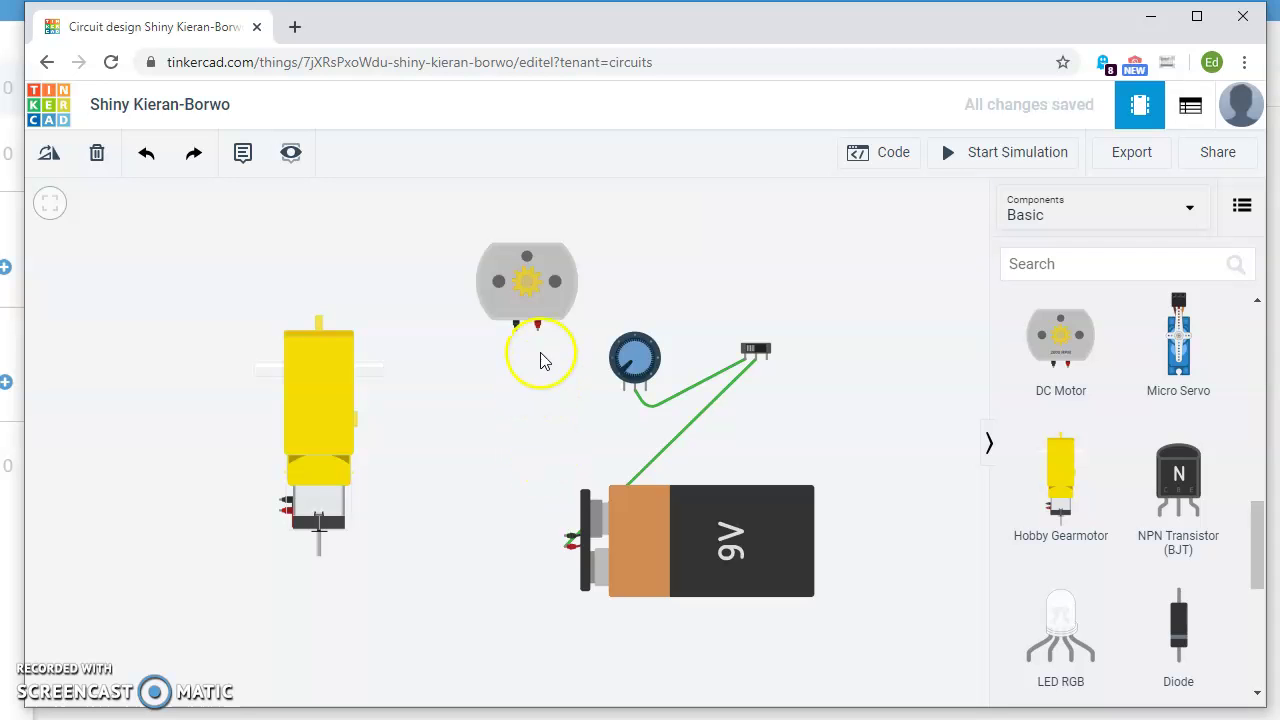
Wire the DC motor's red terminal to the battery's negative terminal and delete the wire between the slideswitch and the battery
{"action": "left_click_drag", "start_coordinate": [537, 327], "coordinate": [564, 541]}
{"action": "left_click_drag", "start_coordinate": [412, 542], "coordinate": [423, 537]}
{"action": "left_click", "coordinate": [712, 432]}
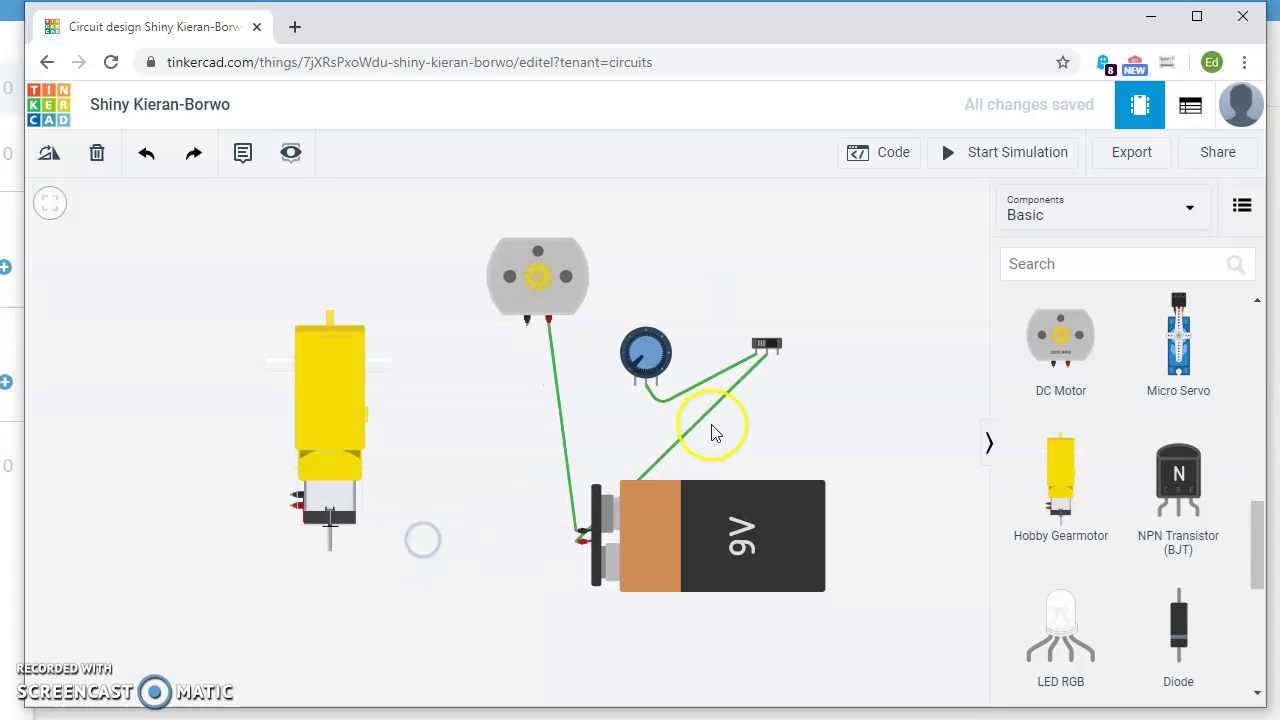
{"action": "left_click", "coordinate": [700, 420]}
{"action": "key", "text": "Delete"}
Wire the battery's positive terminal to the motor's black terminal with one bend, and simulate the reversed polarity briefly
{"action": "left_click", "coordinate": [574, 548]}
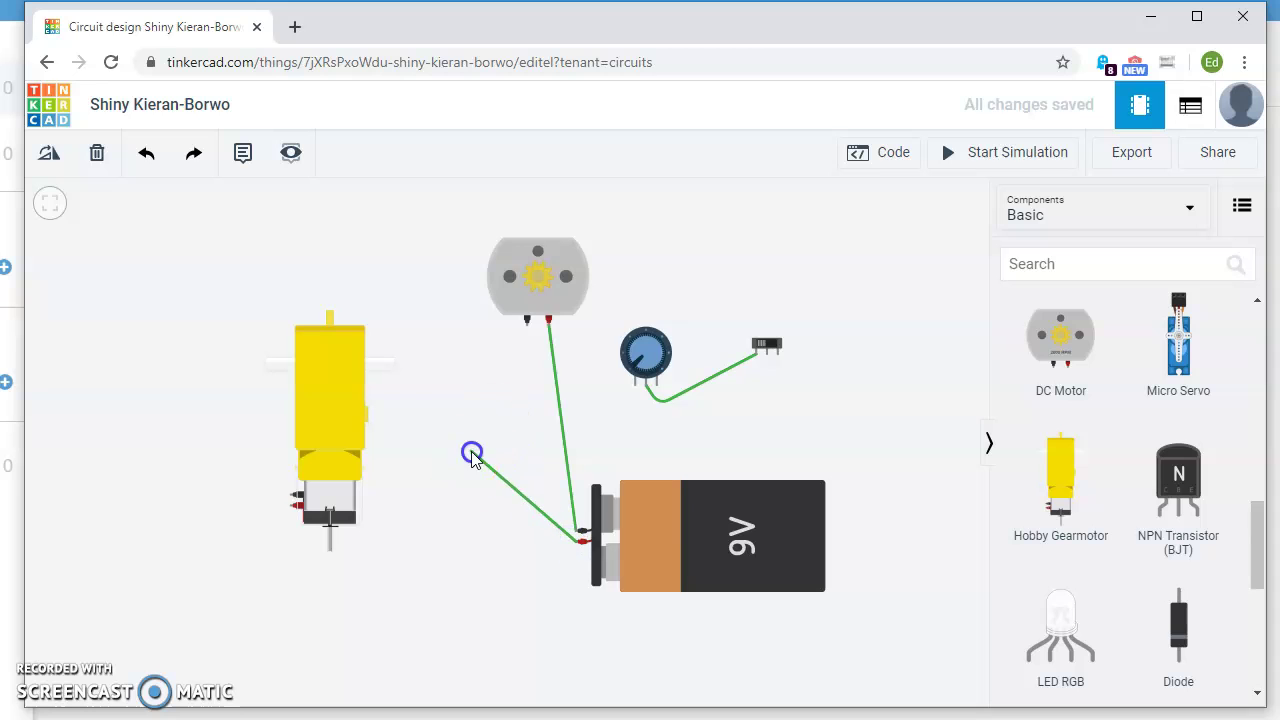
{"action": "left_click", "coordinate": [476, 449]}
{"action": "left_click", "coordinate": [526, 322]}
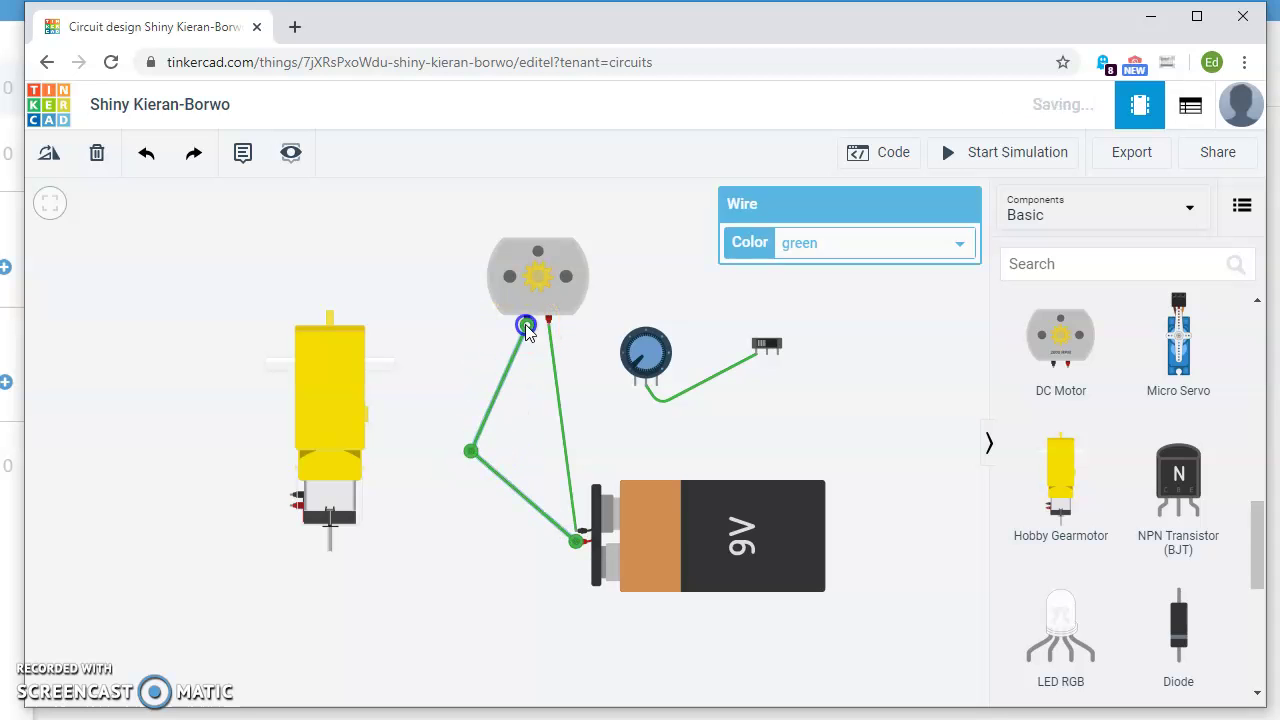
{"action": "left_click", "coordinate": [1016, 155]}
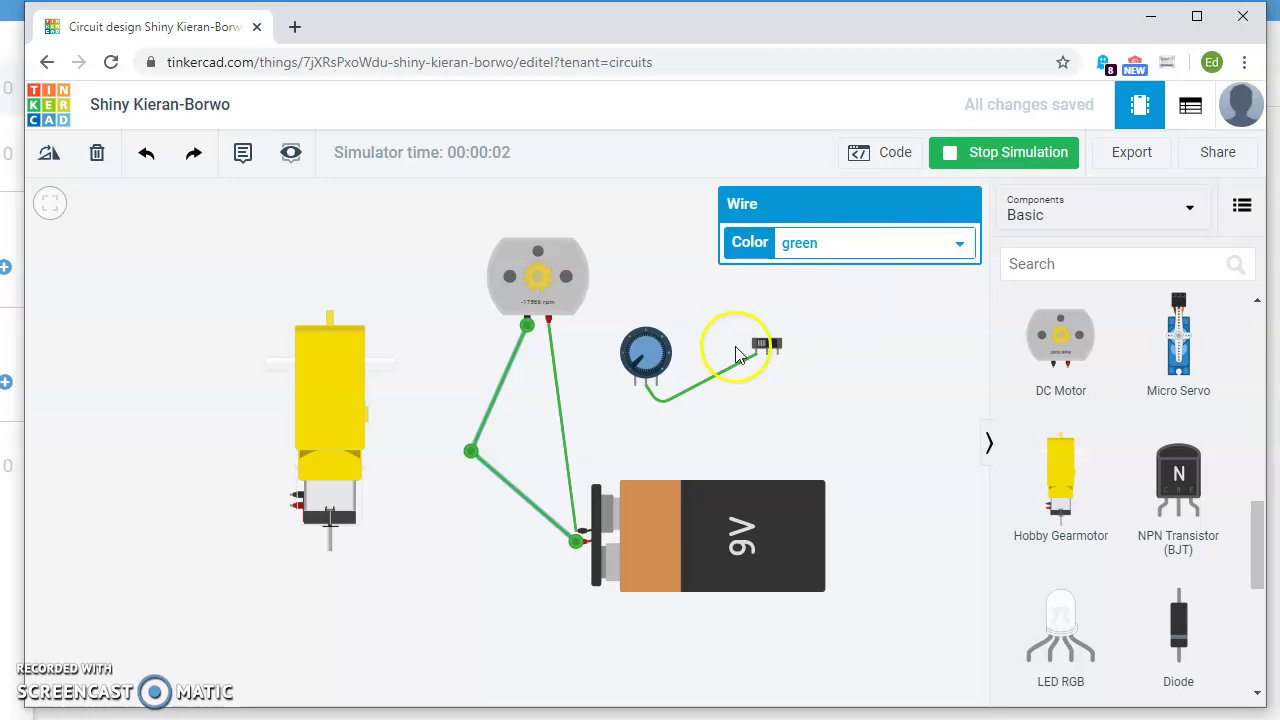
{"action": "left_click", "coordinate": [990, 158]}
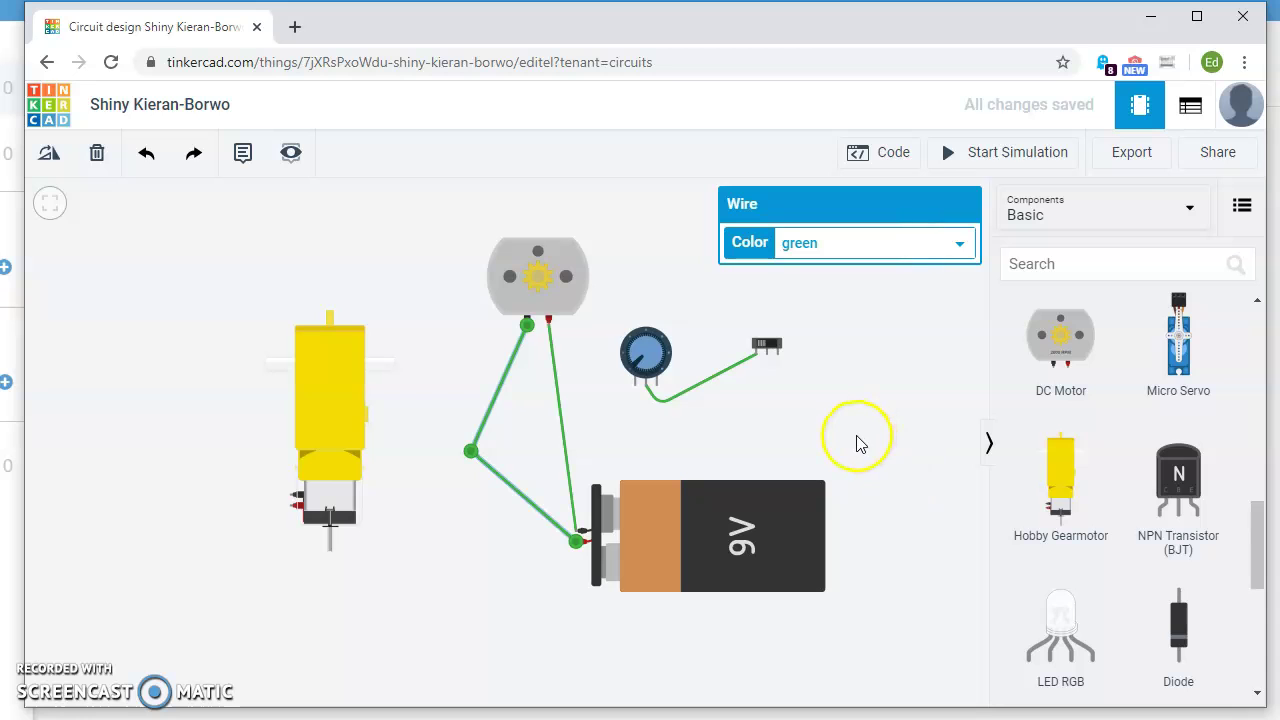